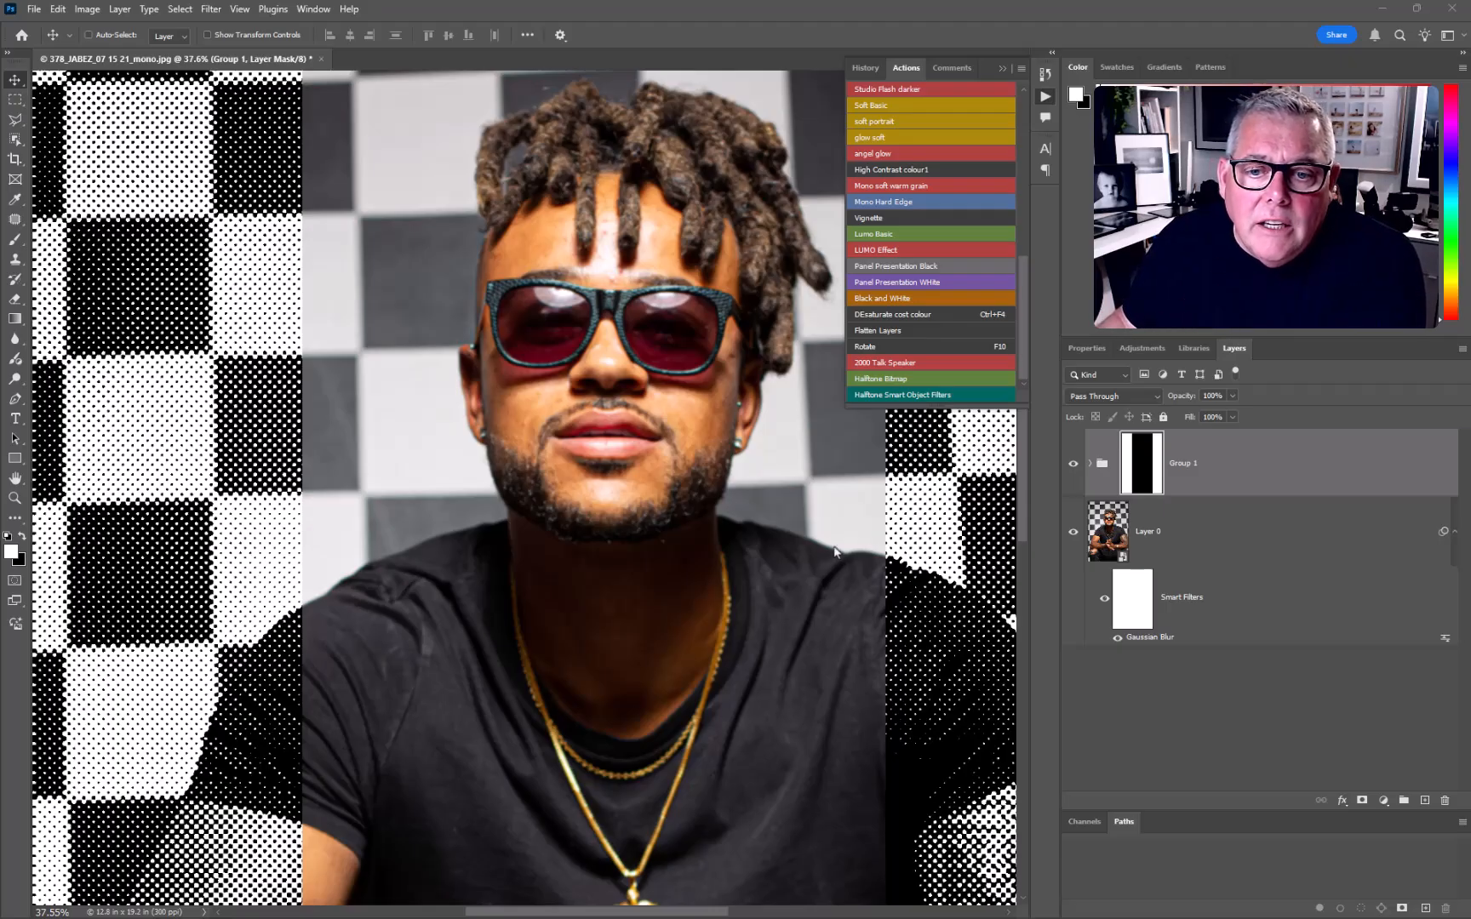
- Slide the group's black band mask sideways across the portrait to compare the halftone effect with the original photo
{"action": "left_click_drag", "start_coordinate": [786, 545], "coordinate": [498, 531]}
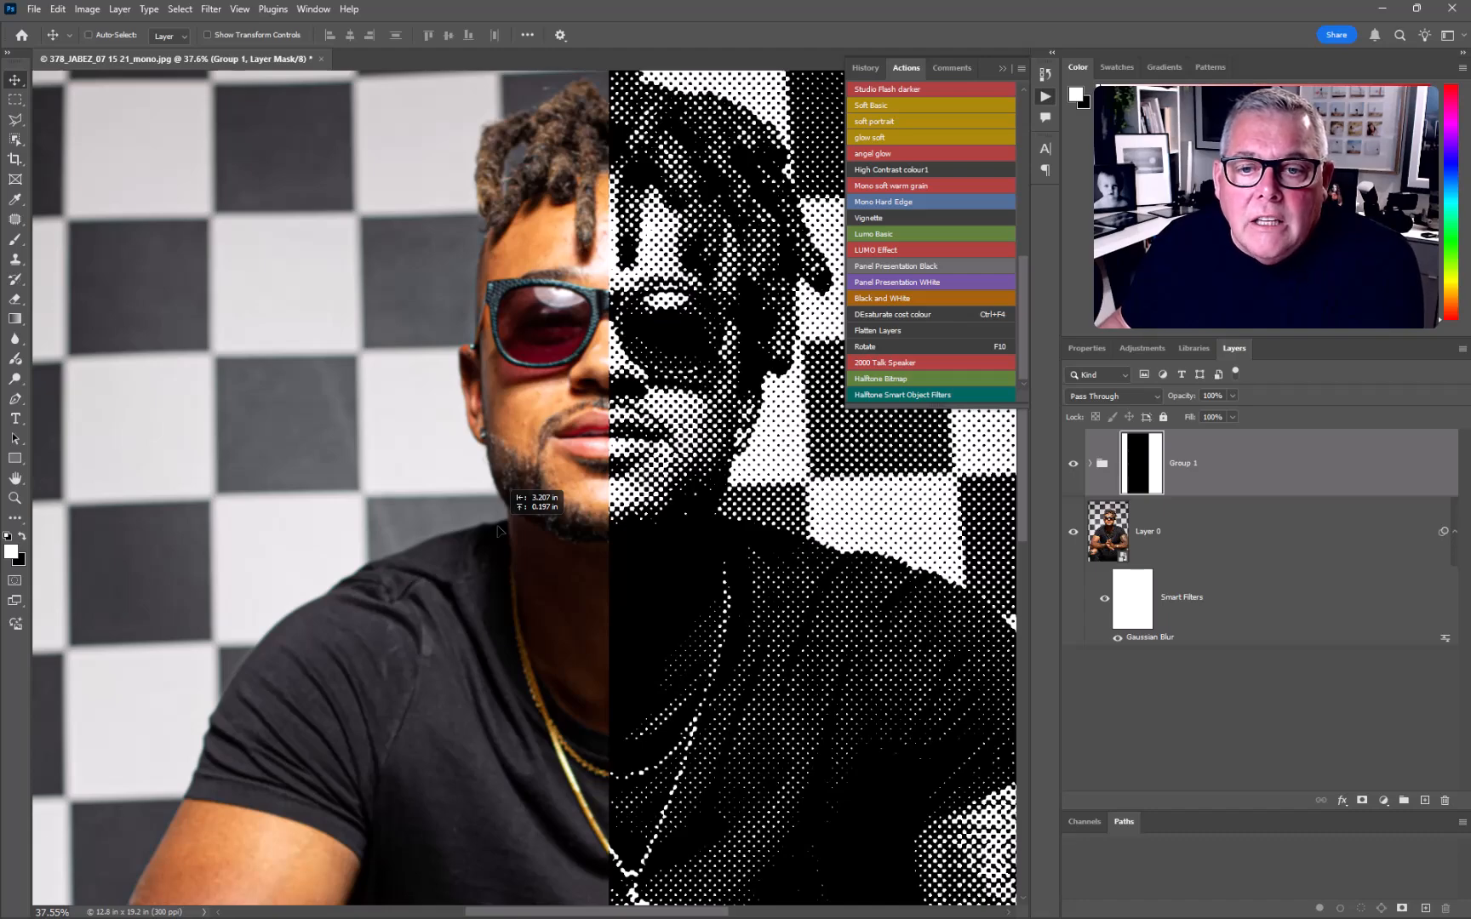
{"action": "left_click_drag", "start_coordinate": [498, 531], "coordinate": [746, 567]}
{"action": "key", "text": "alt+bracketleft"}
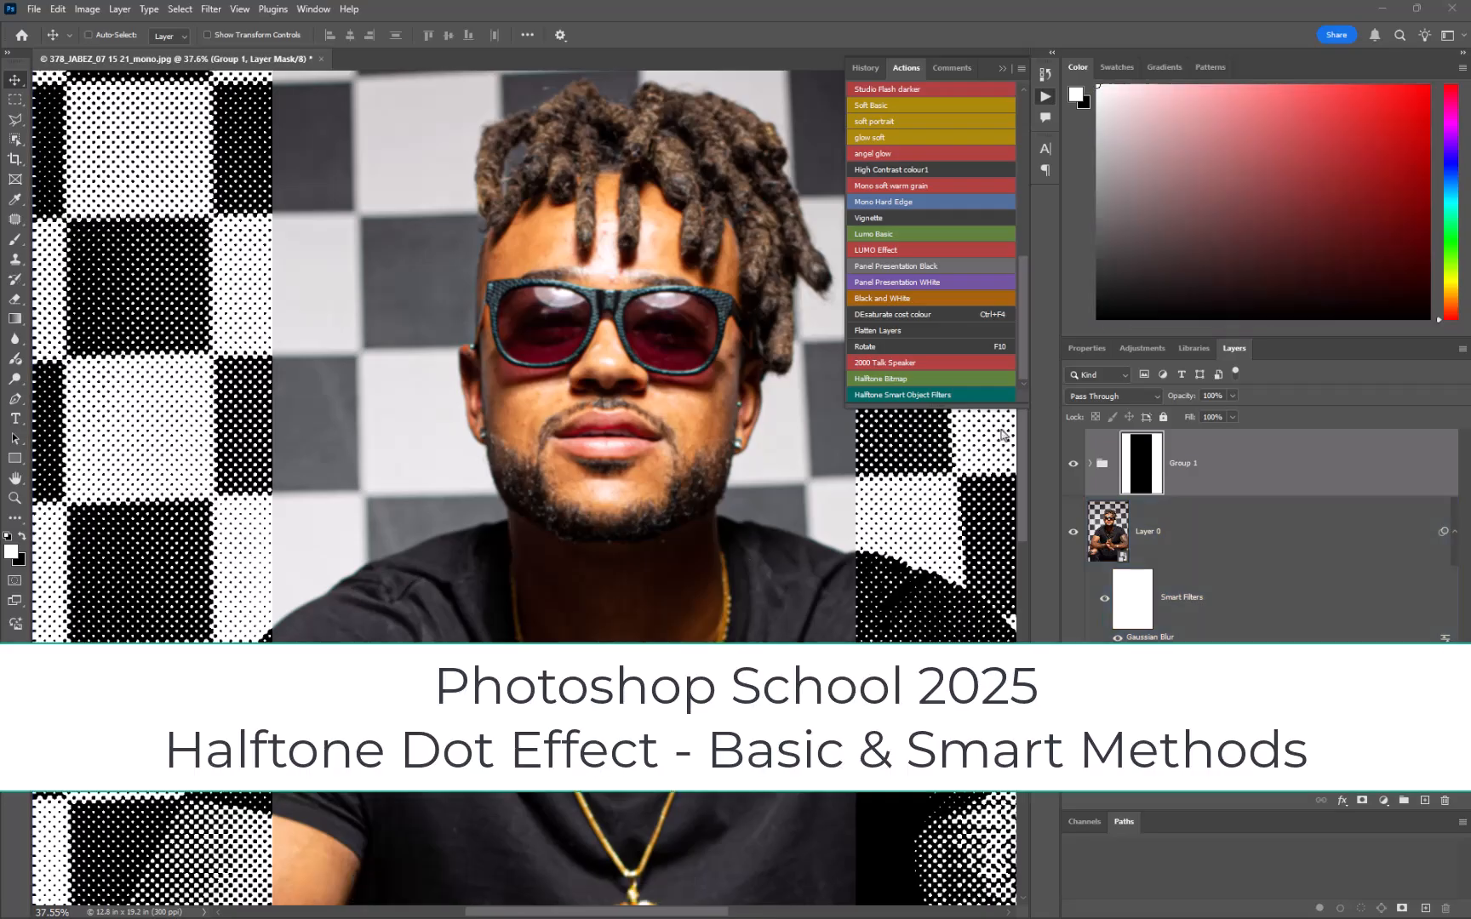
- Revert the layered document to its last saved version, the original colour portrait
{"action": "left_click", "coordinate": [34, 10]}
{"action": "left_click", "coordinate": [53, 225]}
{"action": "scroll", "coordinate": [575, 381], "scroll_direction": "down", "scroll_amount": 5, "text": "alt"}
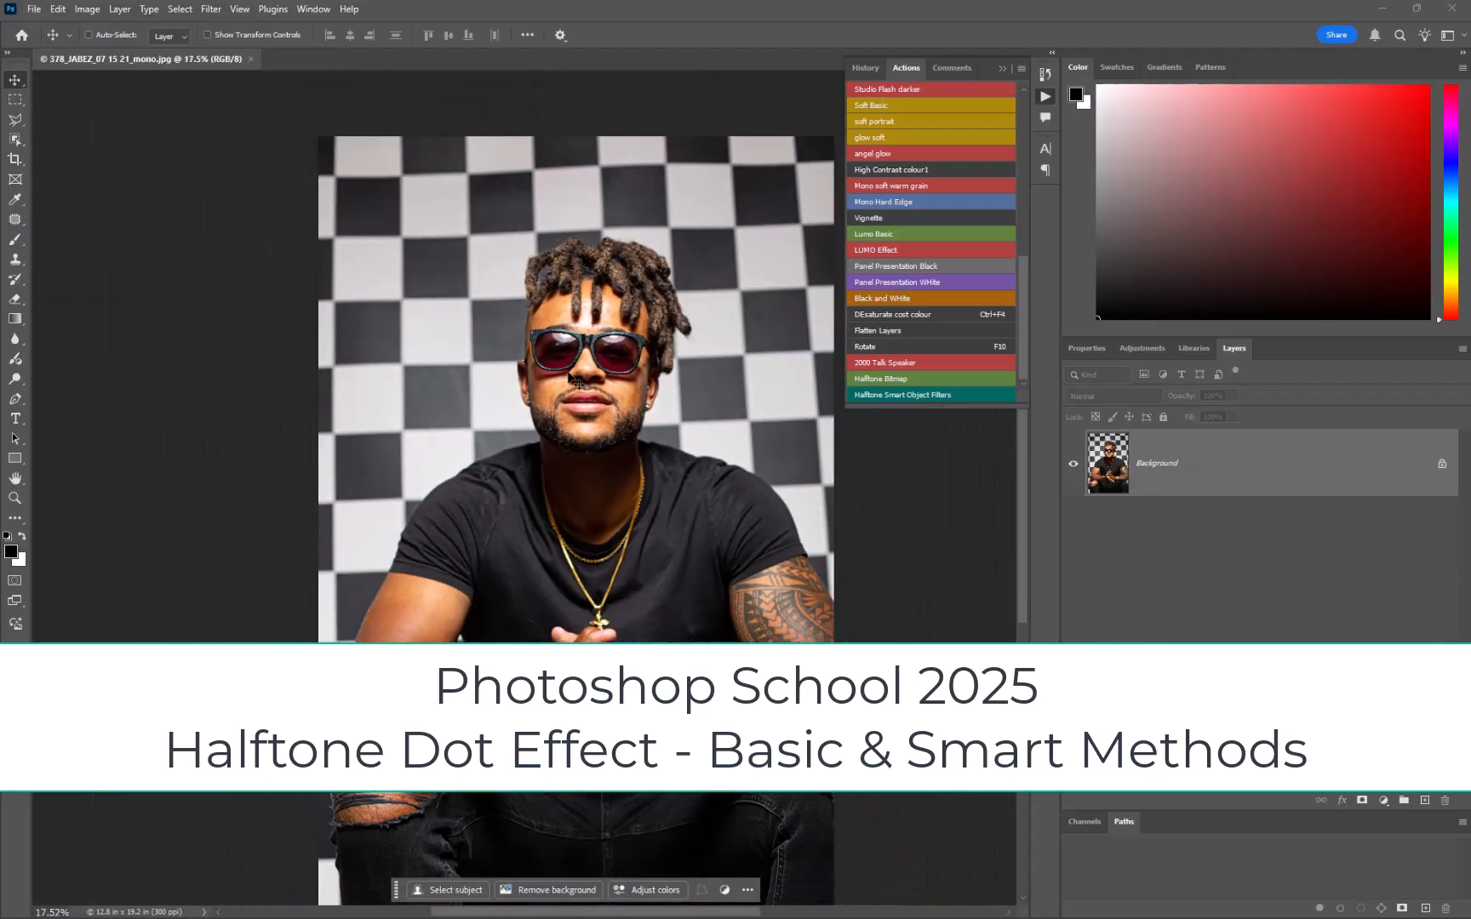
{"action": "scroll", "coordinate": [575, 381], "scroll_direction": "down", "scroll_amount": 1, "text": "alt"}
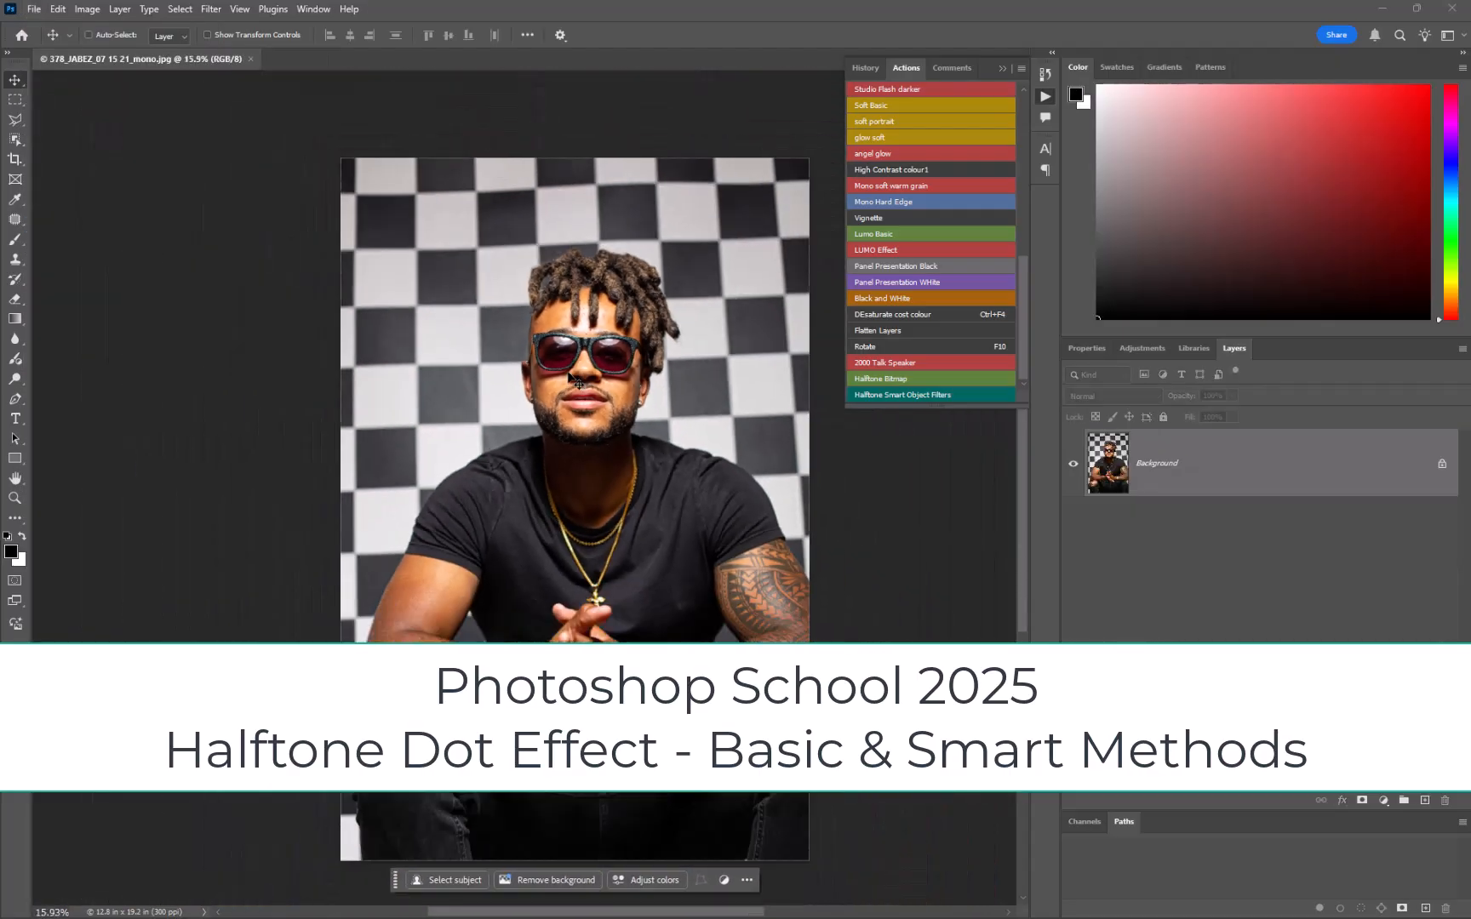
{"action": "scroll", "coordinate": [575, 381], "scroll_direction": "up", "scroll_amount": 2, "text": "alt"}
{"action": "scroll", "coordinate": [575, 381], "scroll_direction": "down", "scroll_amount": 1, "text": "alt"}
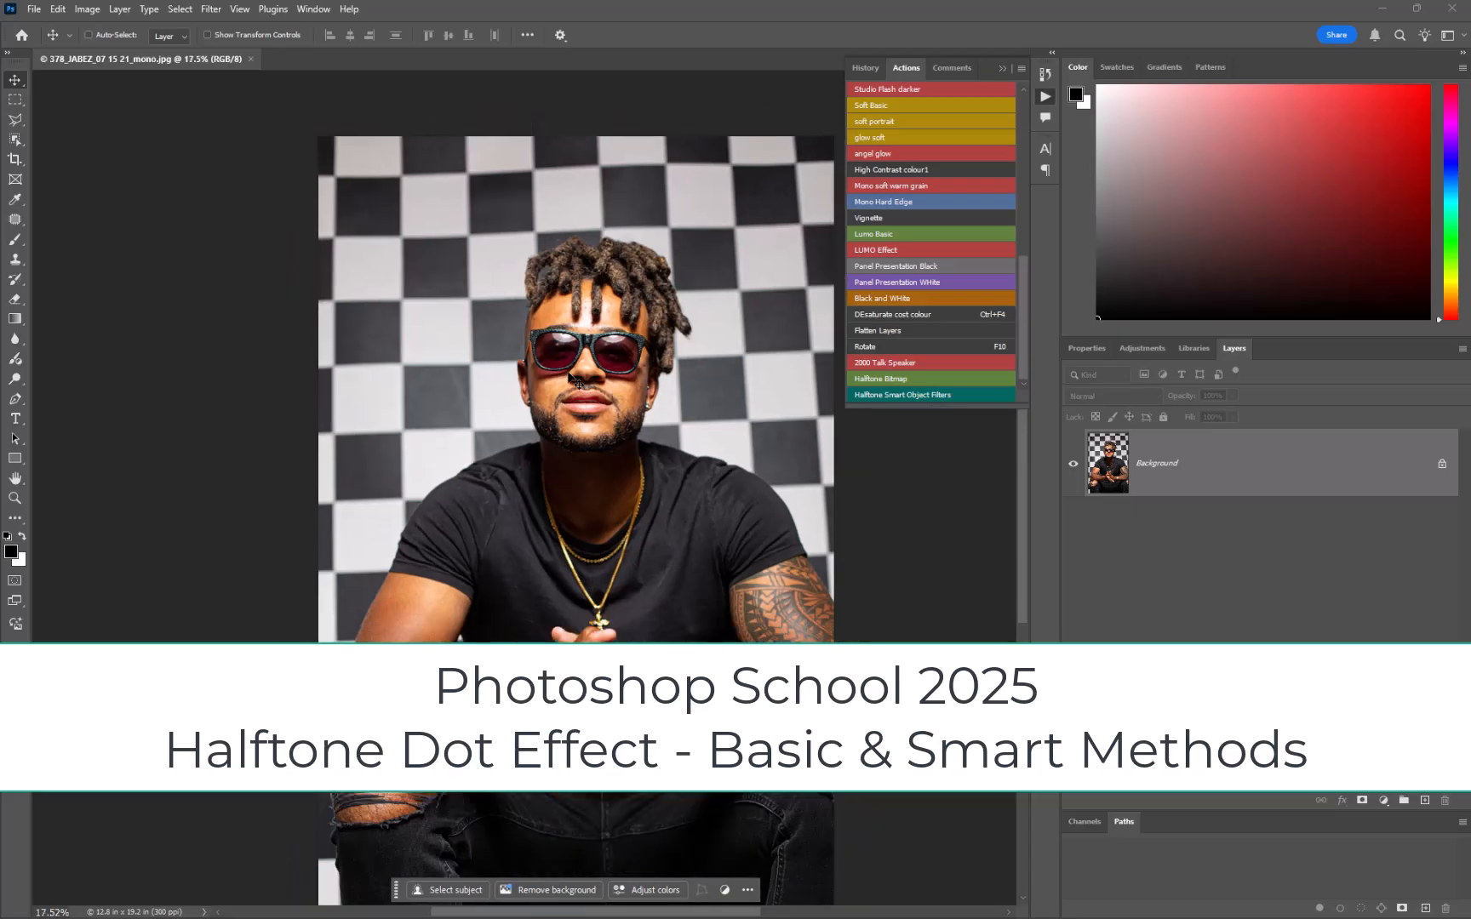
{"action": "scroll", "coordinate": [572, 379], "scroll_direction": "down", "scroll_amount": 1, "text": "alt"}
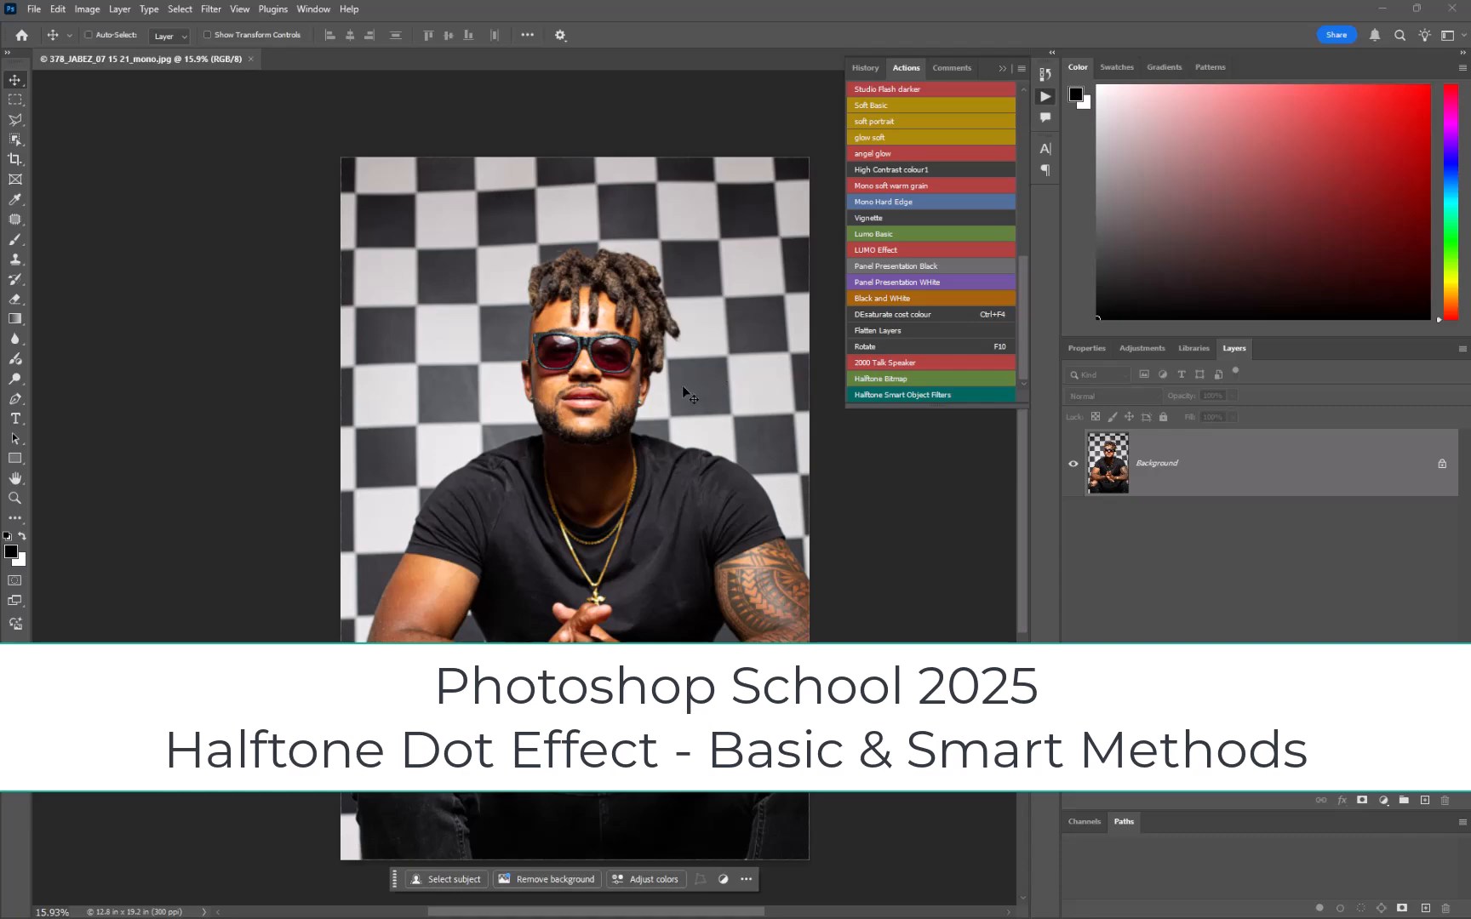
- Run the Halftone Bitmap action on the portrait, inspect its dot pattern closely, and revert the image to the colour original
{"action": "left_click", "coordinate": [905, 381]}
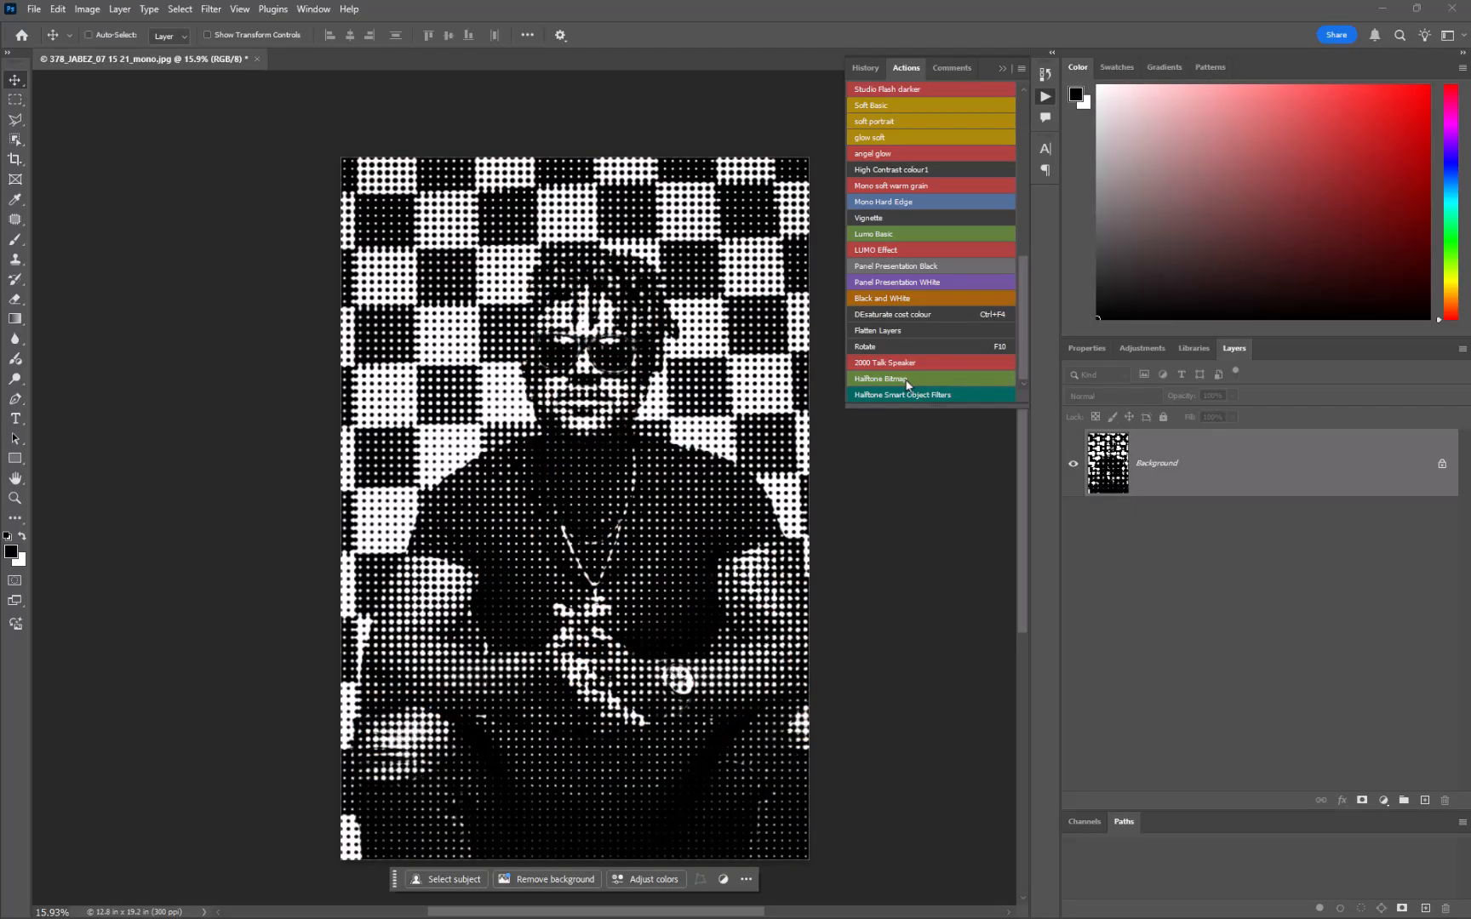
{"action": "scroll", "coordinate": [609, 379], "scroll_direction": "up", "scroll_amount": 3, "text": "alt"}
{"action": "scroll", "coordinate": [609, 379], "scroll_direction": "up", "scroll_amount": 5, "text": "alt"}
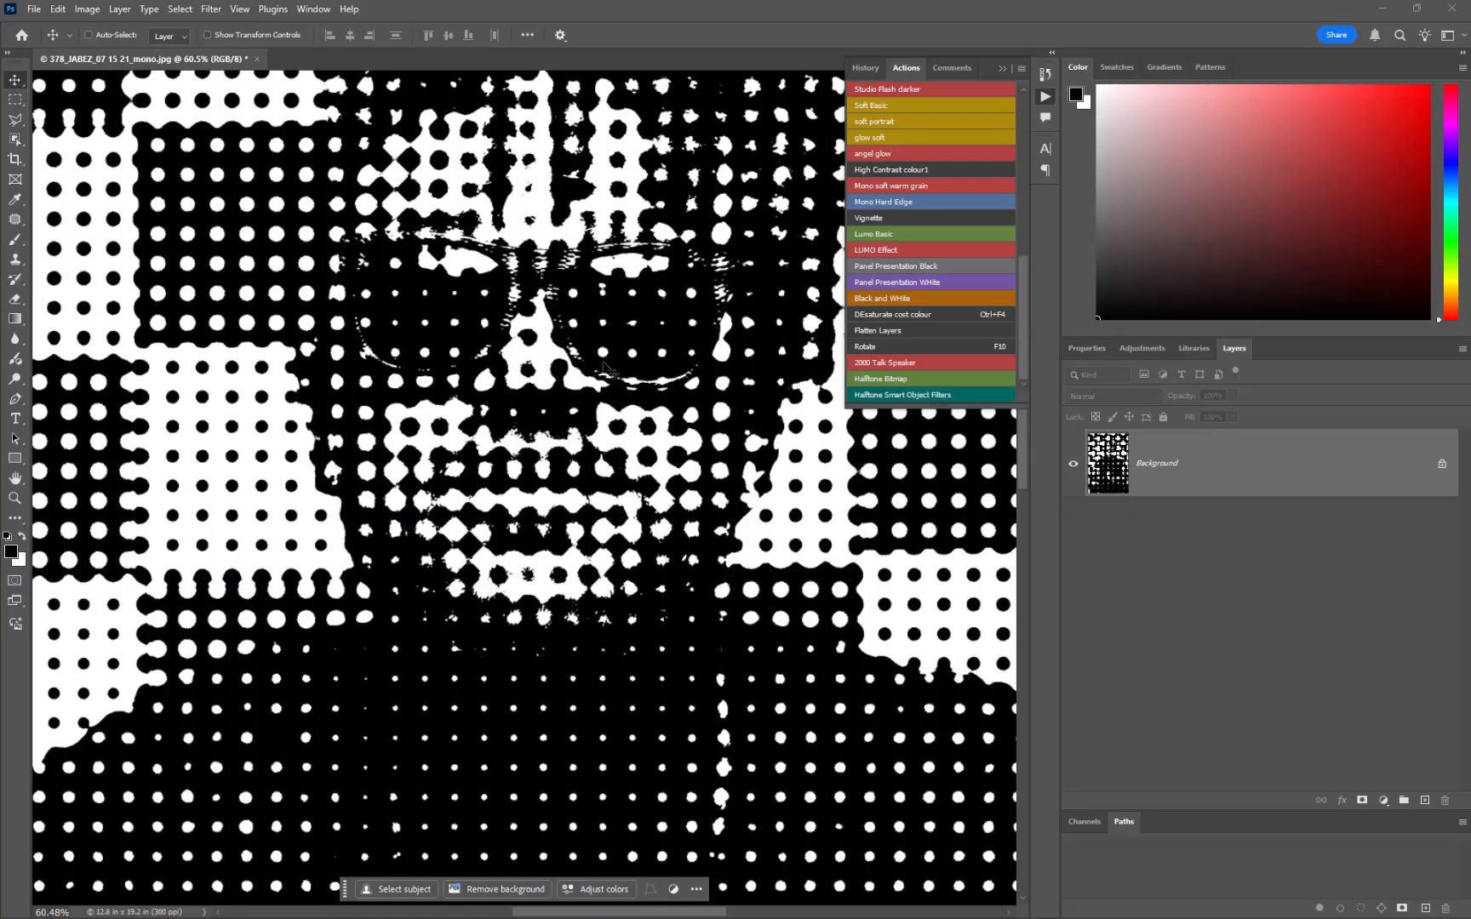
{"action": "key", "text": "F12"}
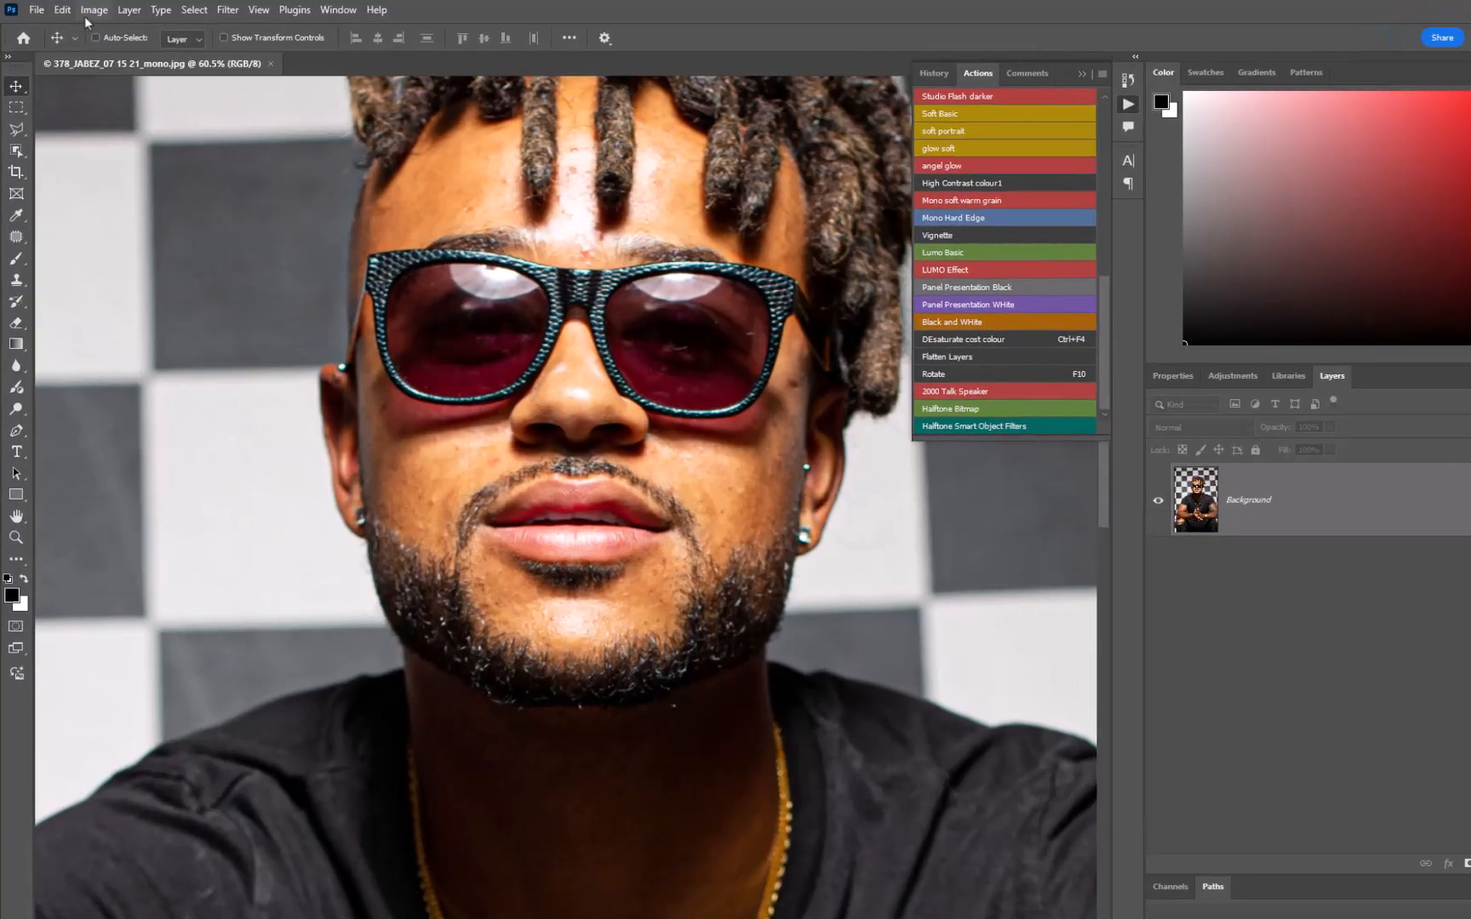
- Convert the portrait to Grayscale mode, discarding its colour information
{"action": "left_click", "coordinate": [86, 8]}
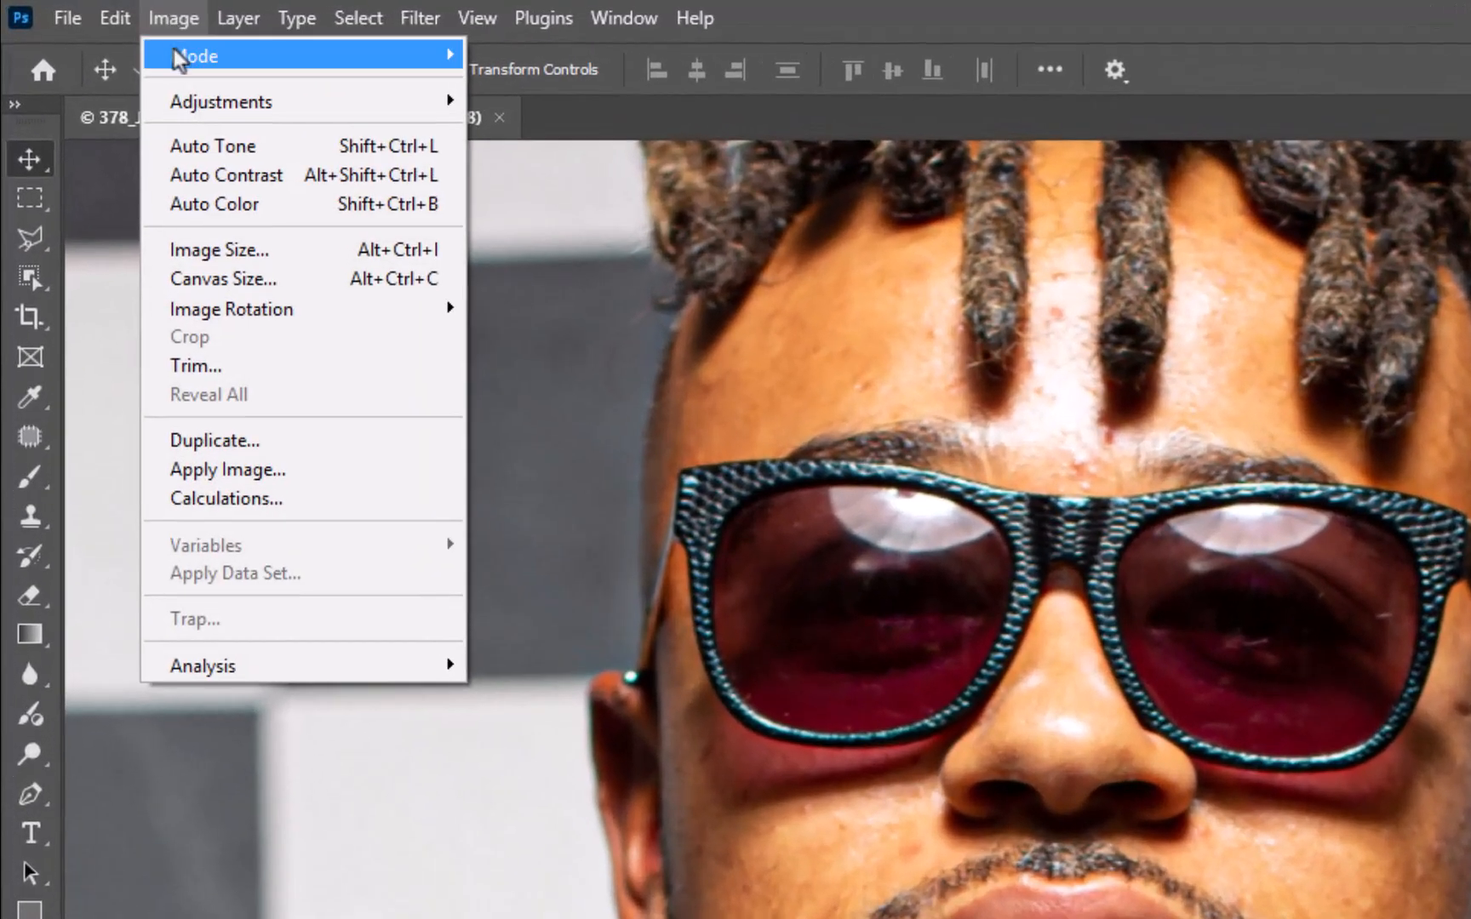
{"action": "mouse_move", "coordinate": [179, 61]}
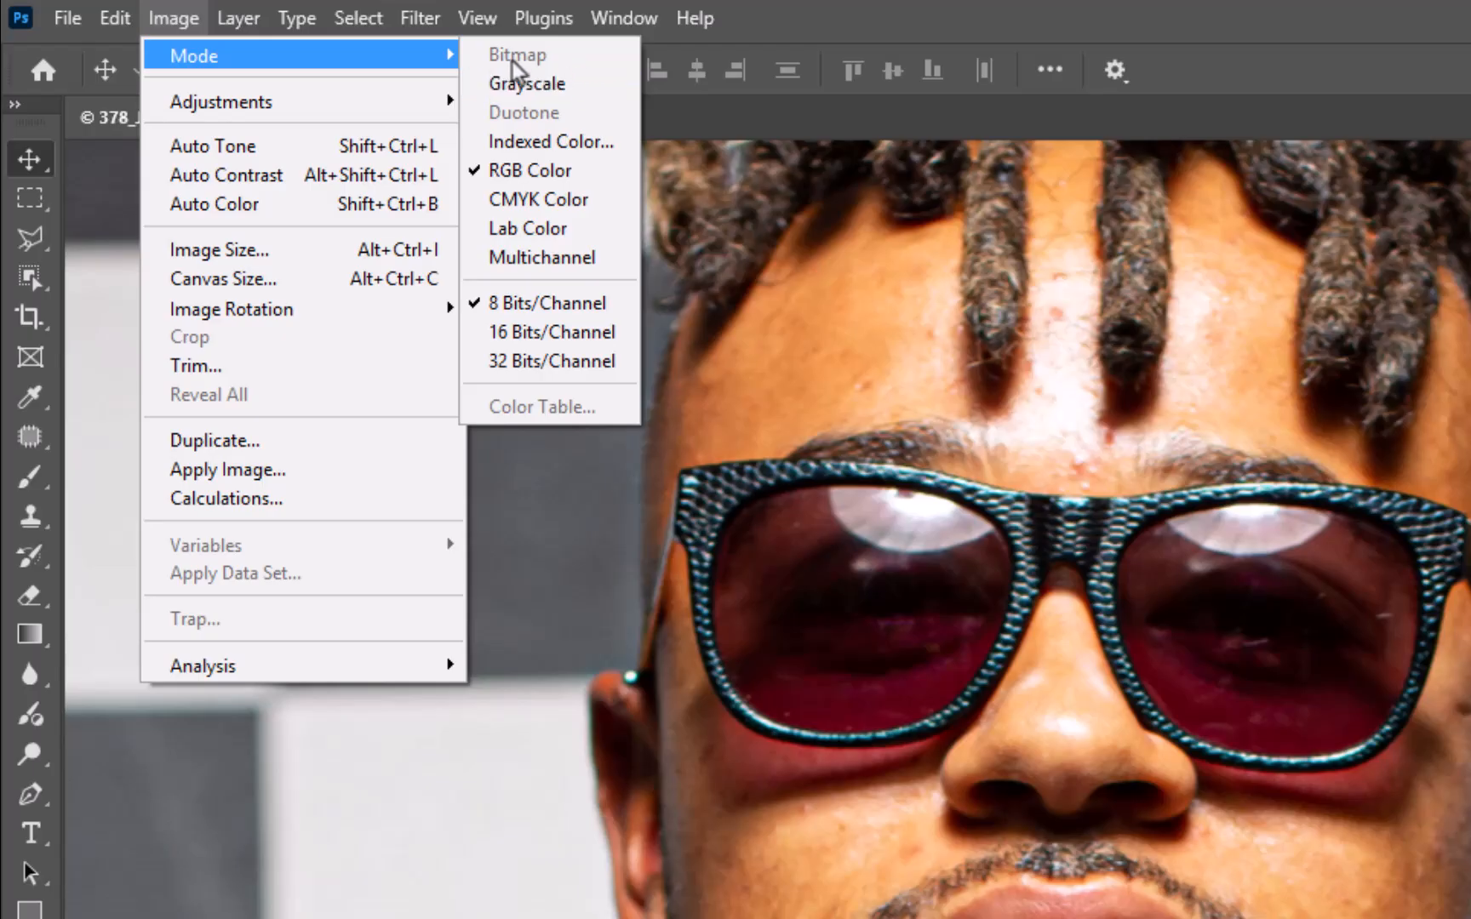
{"action": "left_click", "coordinate": [545, 89]}
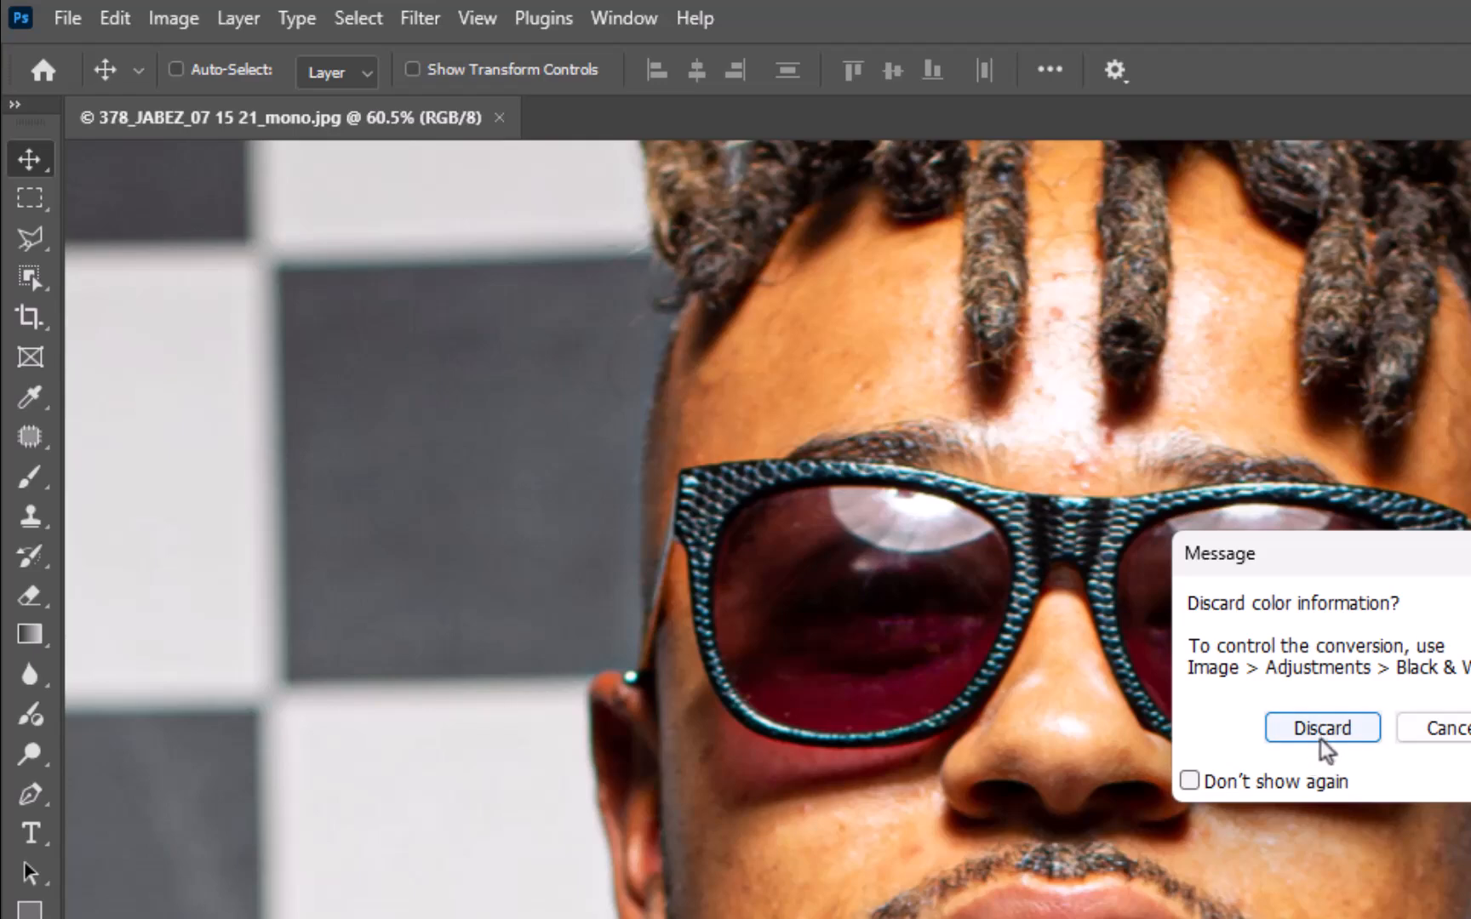
{"action": "left_click", "coordinate": [1320, 737]}
- Convert the image to Bitmap mode at 300 pixels/inch using a Halftone Screen with a 0 degree angle and Round shape
{"action": "left_click", "coordinate": [189, 20]}
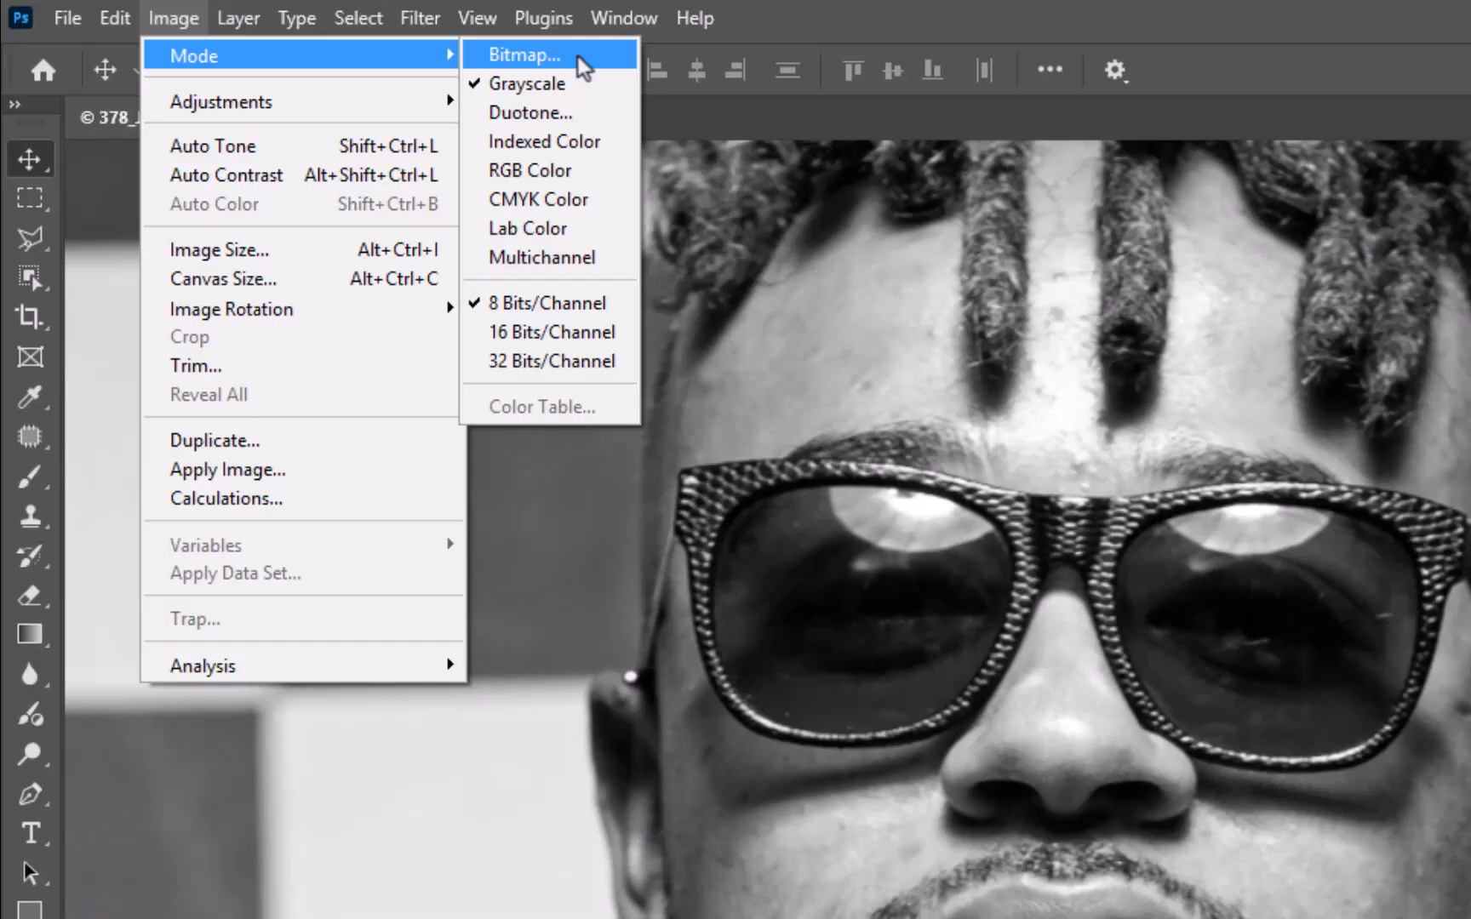
{"action": "left_click", "coordinate": [577, 56]}
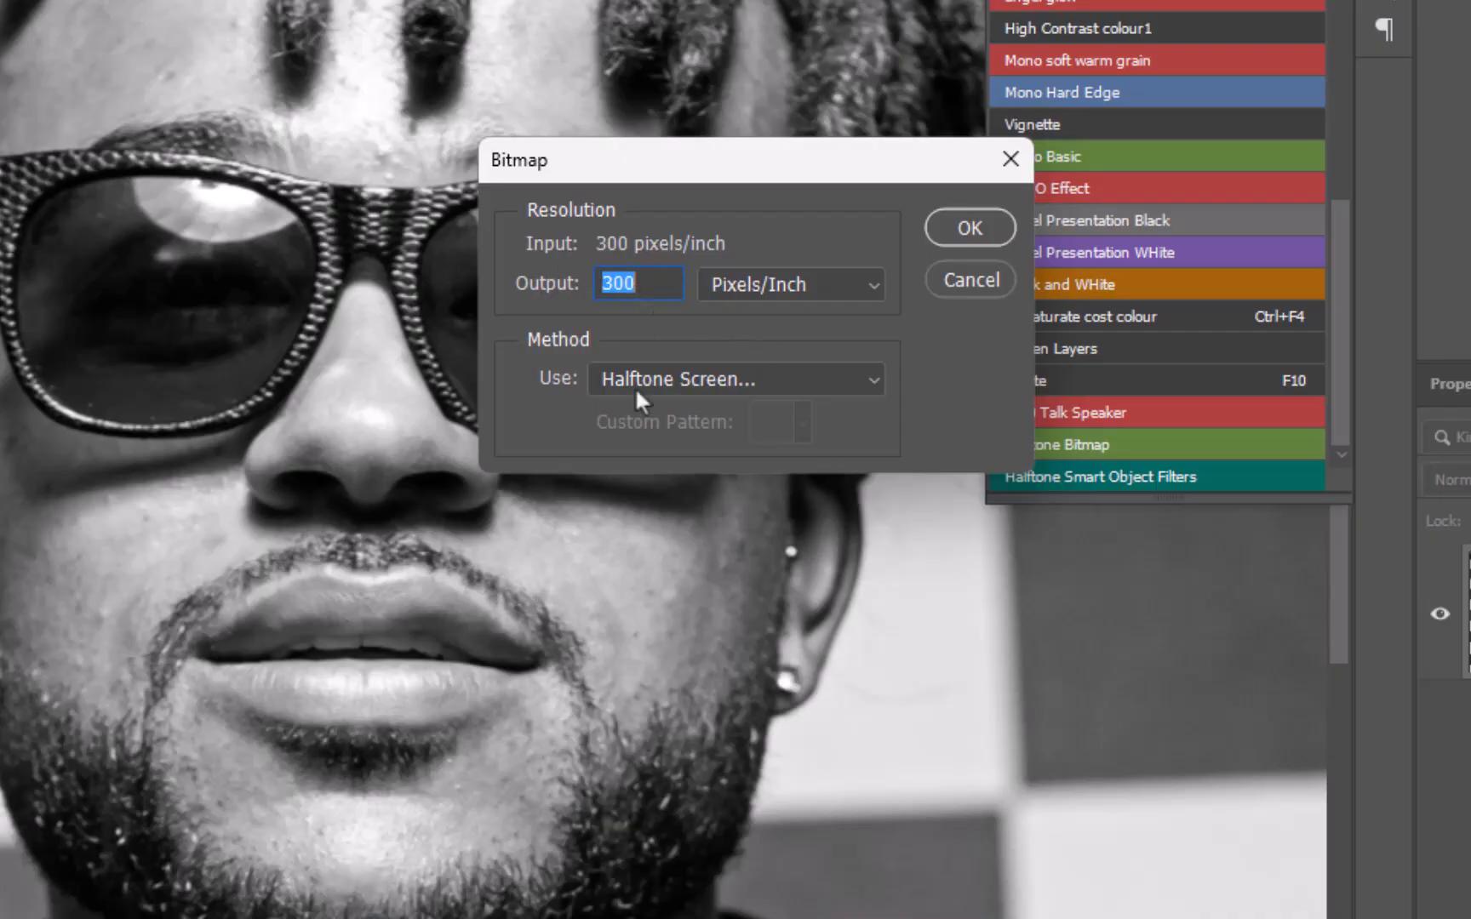
{"action": "left_click", "coordinate": [613, 380]}
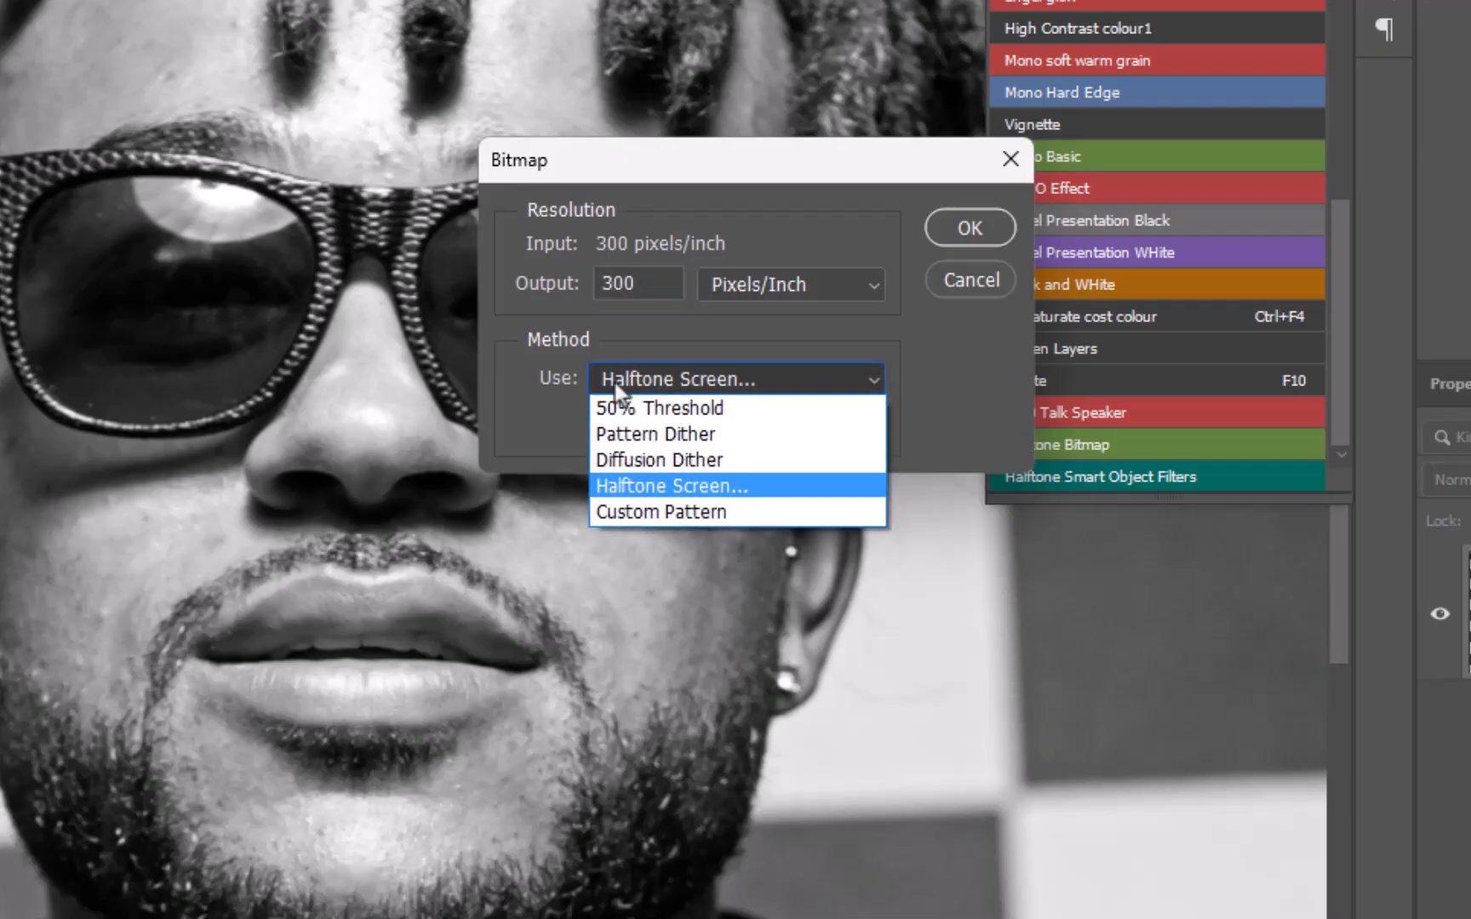
{"action": "left_click", "coordinate": [780, 487]}
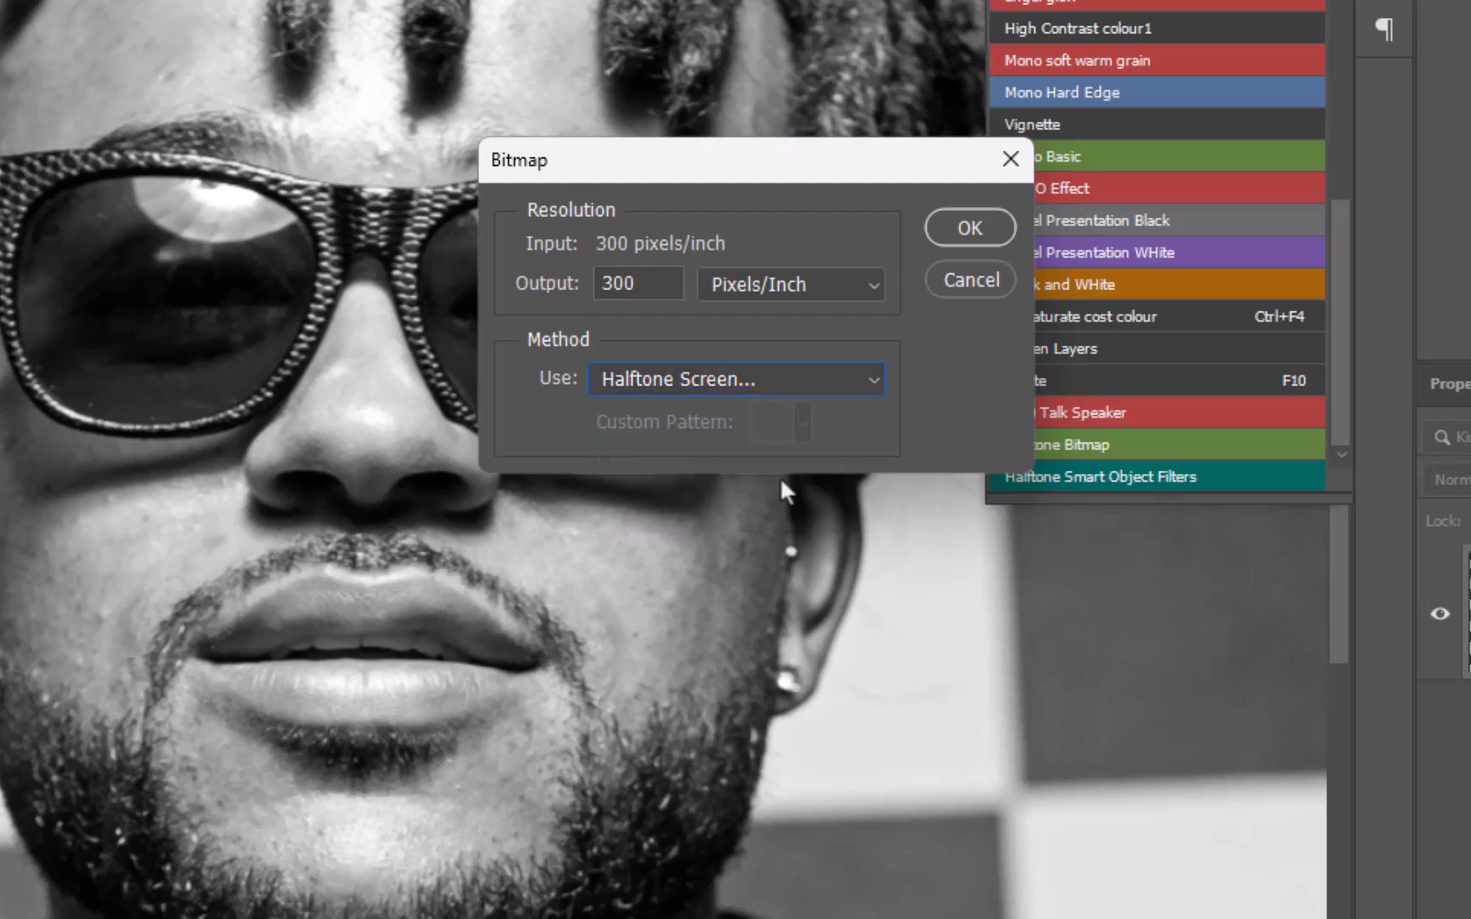
{"action": "left_click", "coordinate": [969, 229]}
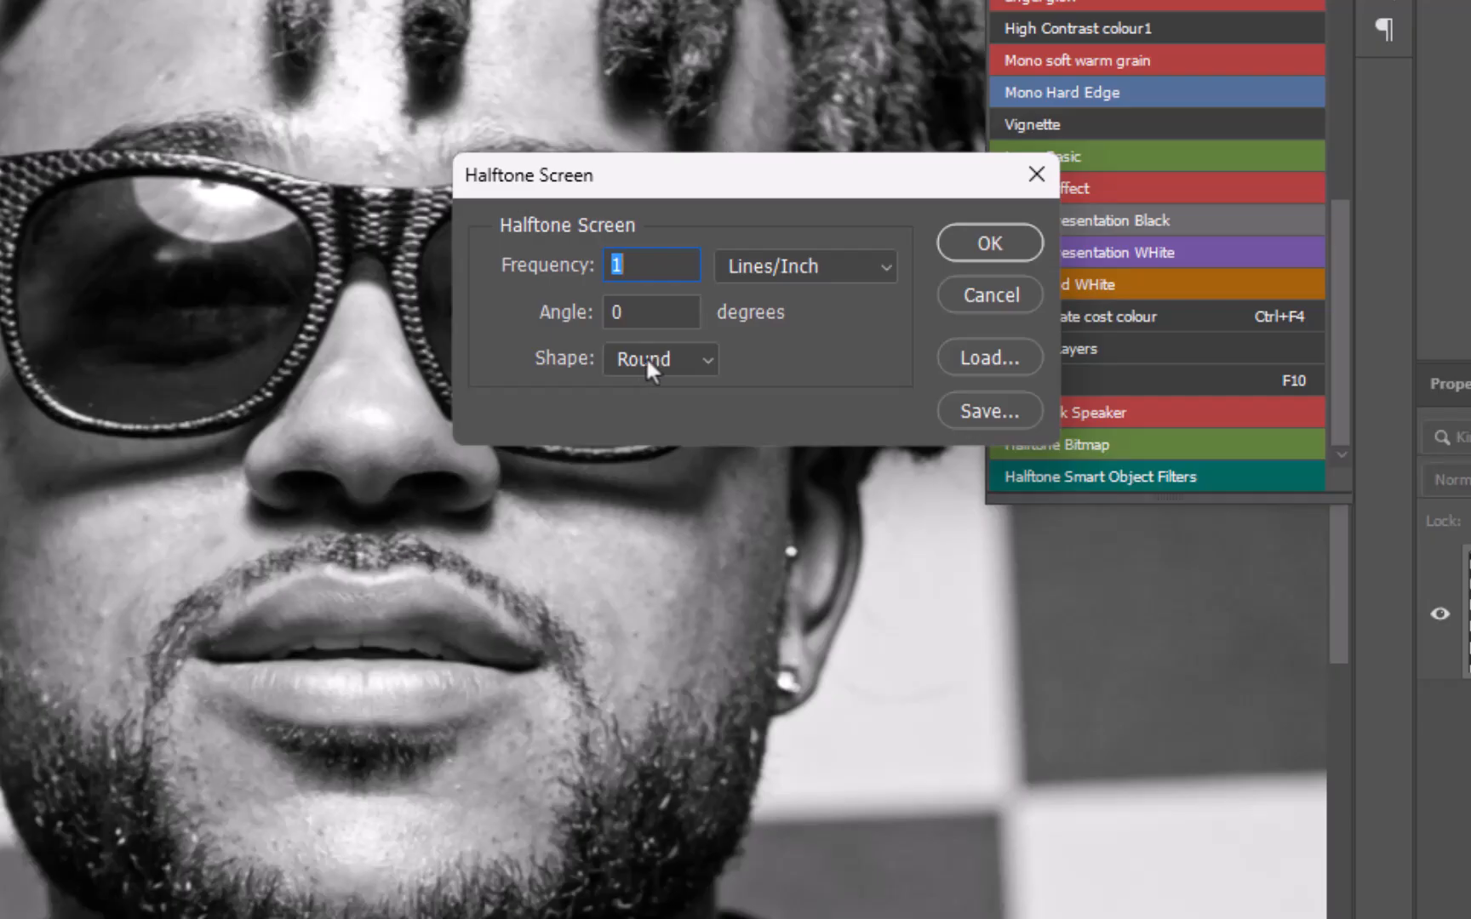
{"action": "left_click", "coordinate": [961, 243]}
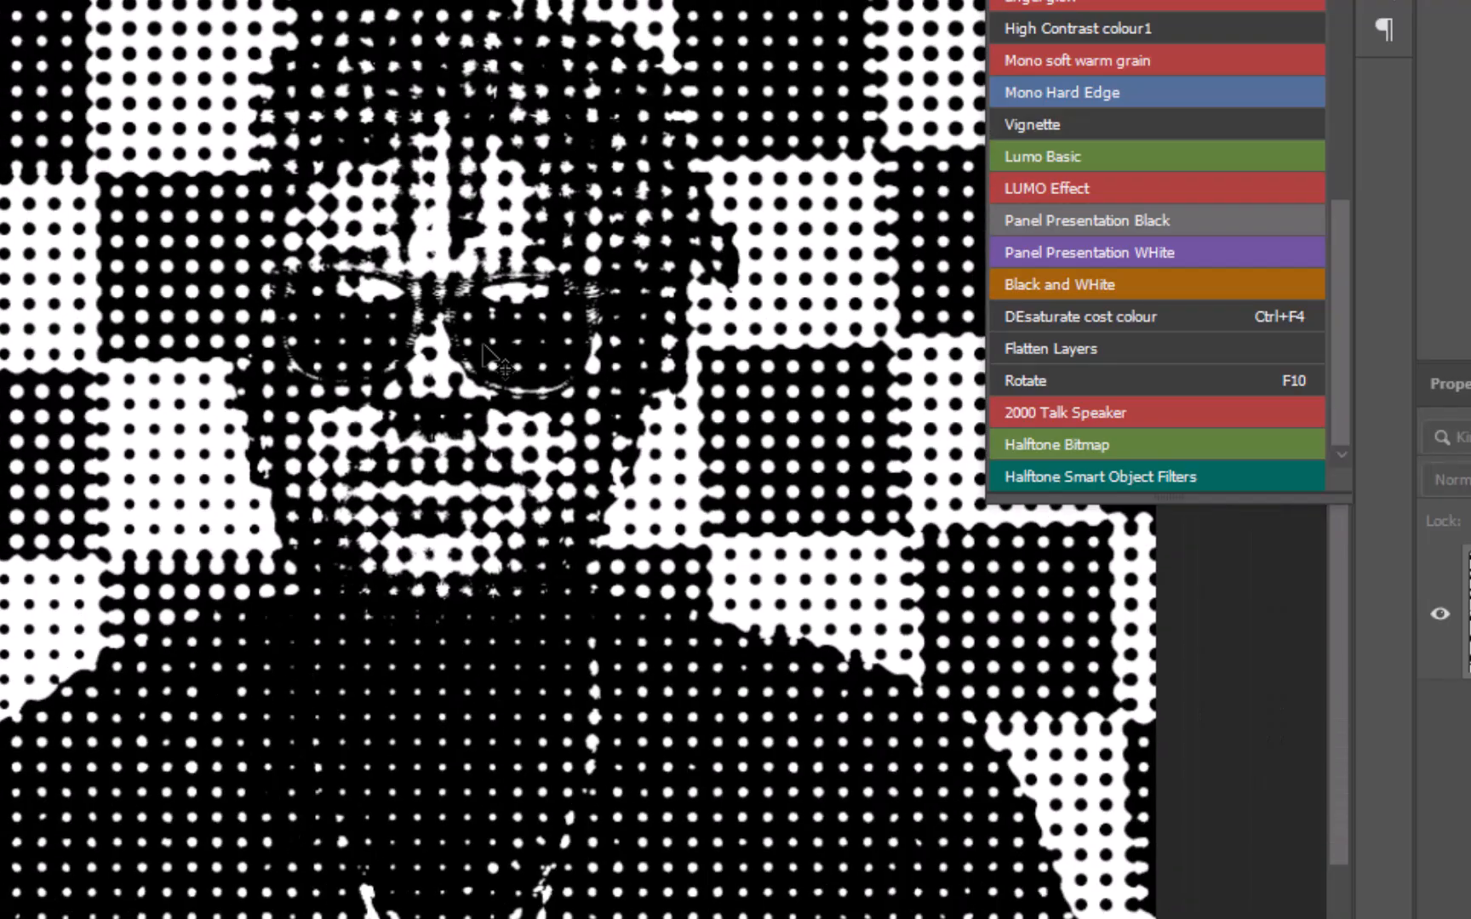
{"action": "scroll", "coordinate": [485, 349], "scroll_direction": "down", "scroll_amount": 3}
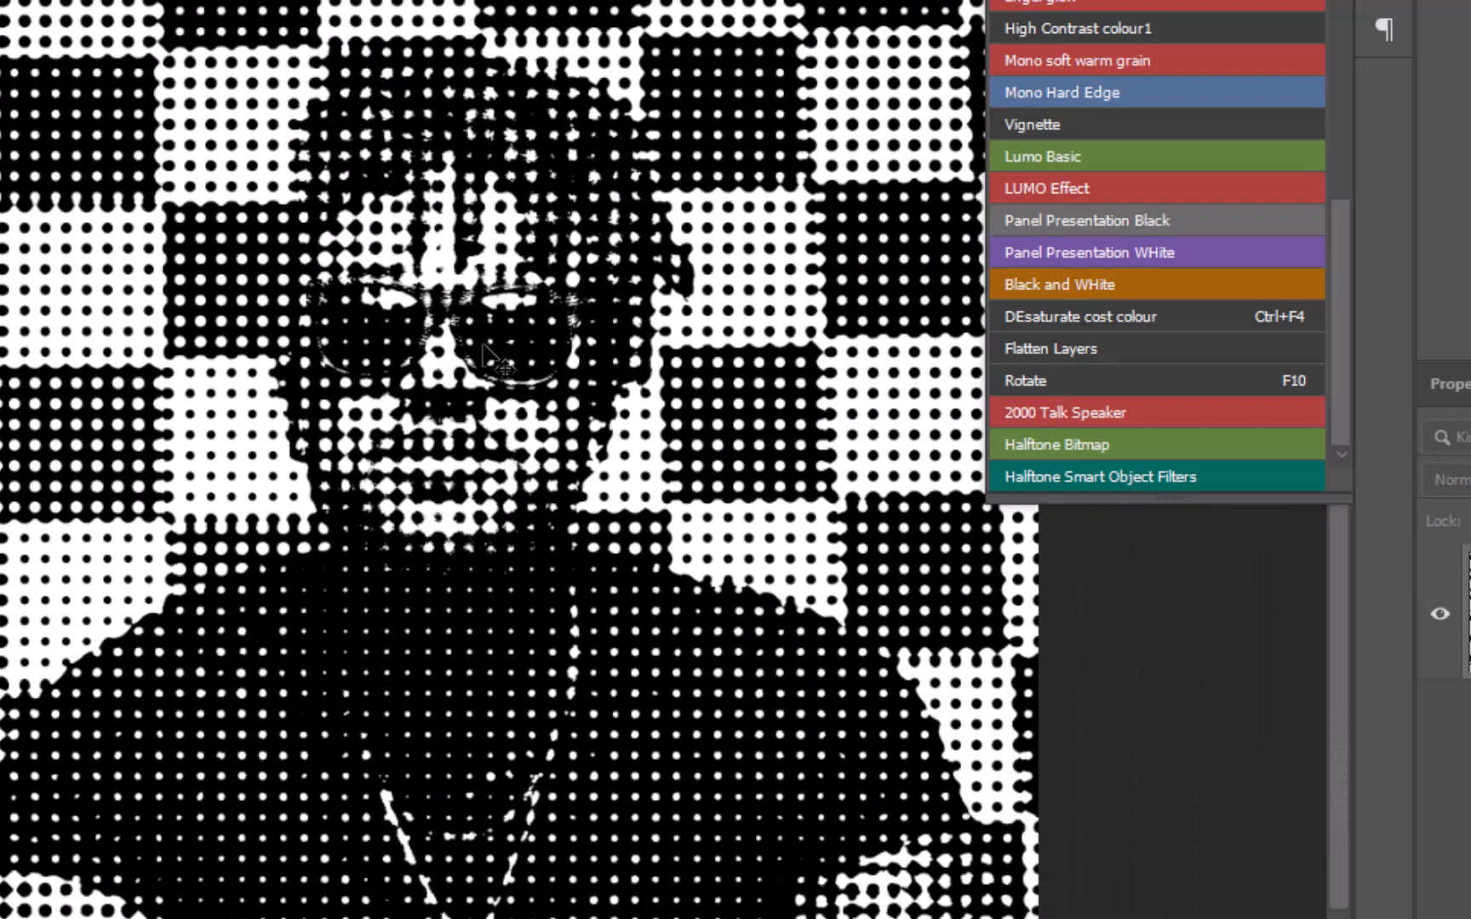
{"action": "scroll", "coordinate": [493, 357], "scroll_direction": "up", "scroll_amount": 3}
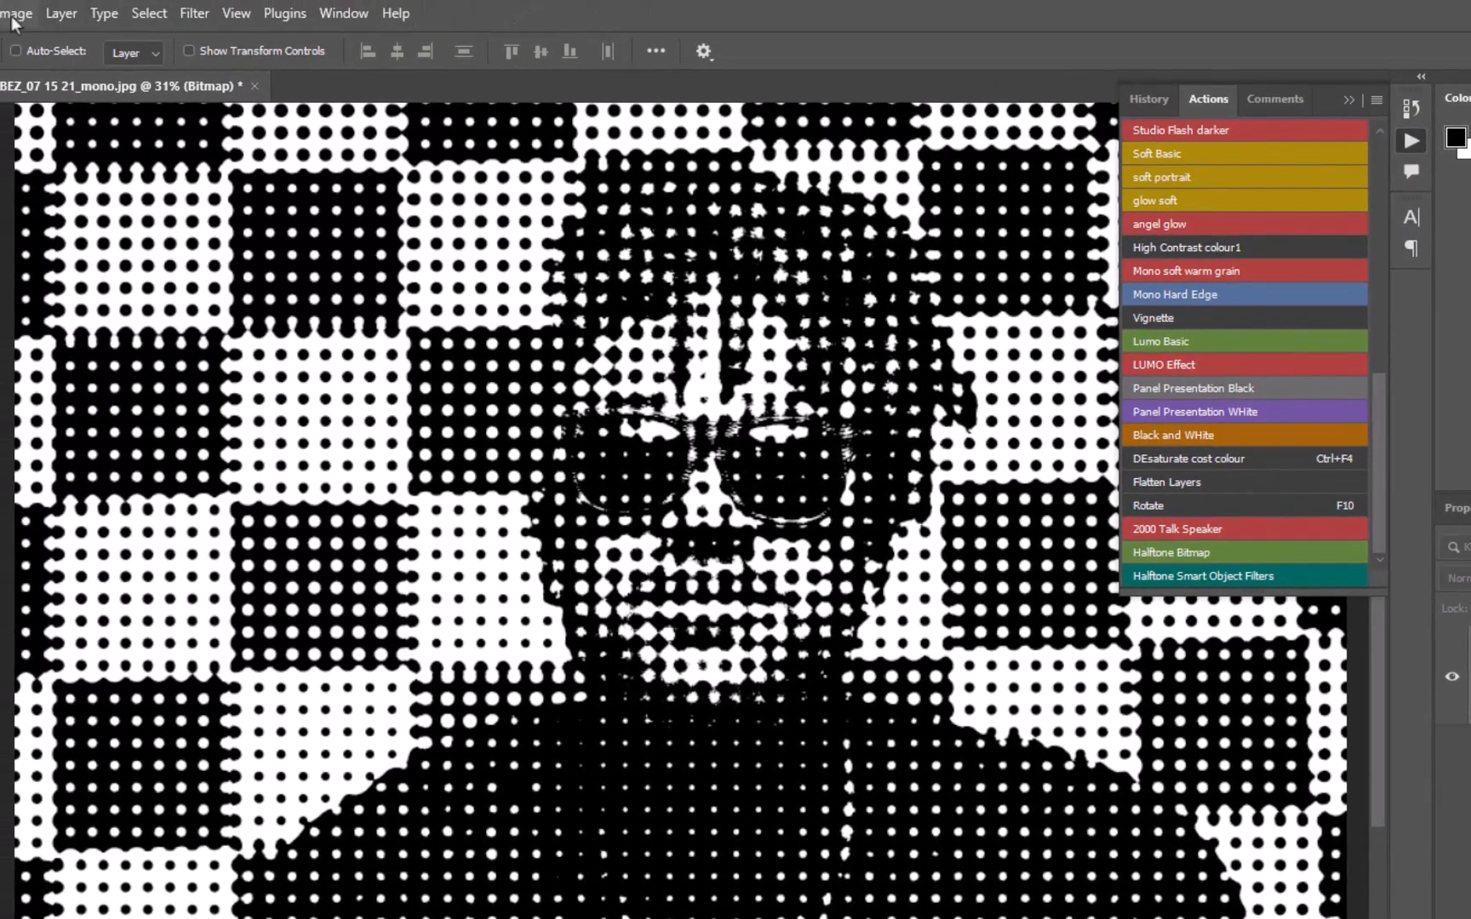
- Convert the halftone bitmap back to Grayscale mode with a size ratio of 1
{"action": "left_click", "coordinate": [22, 13]}
{"action": "mouse_move", "coordinate": [17, 40]}
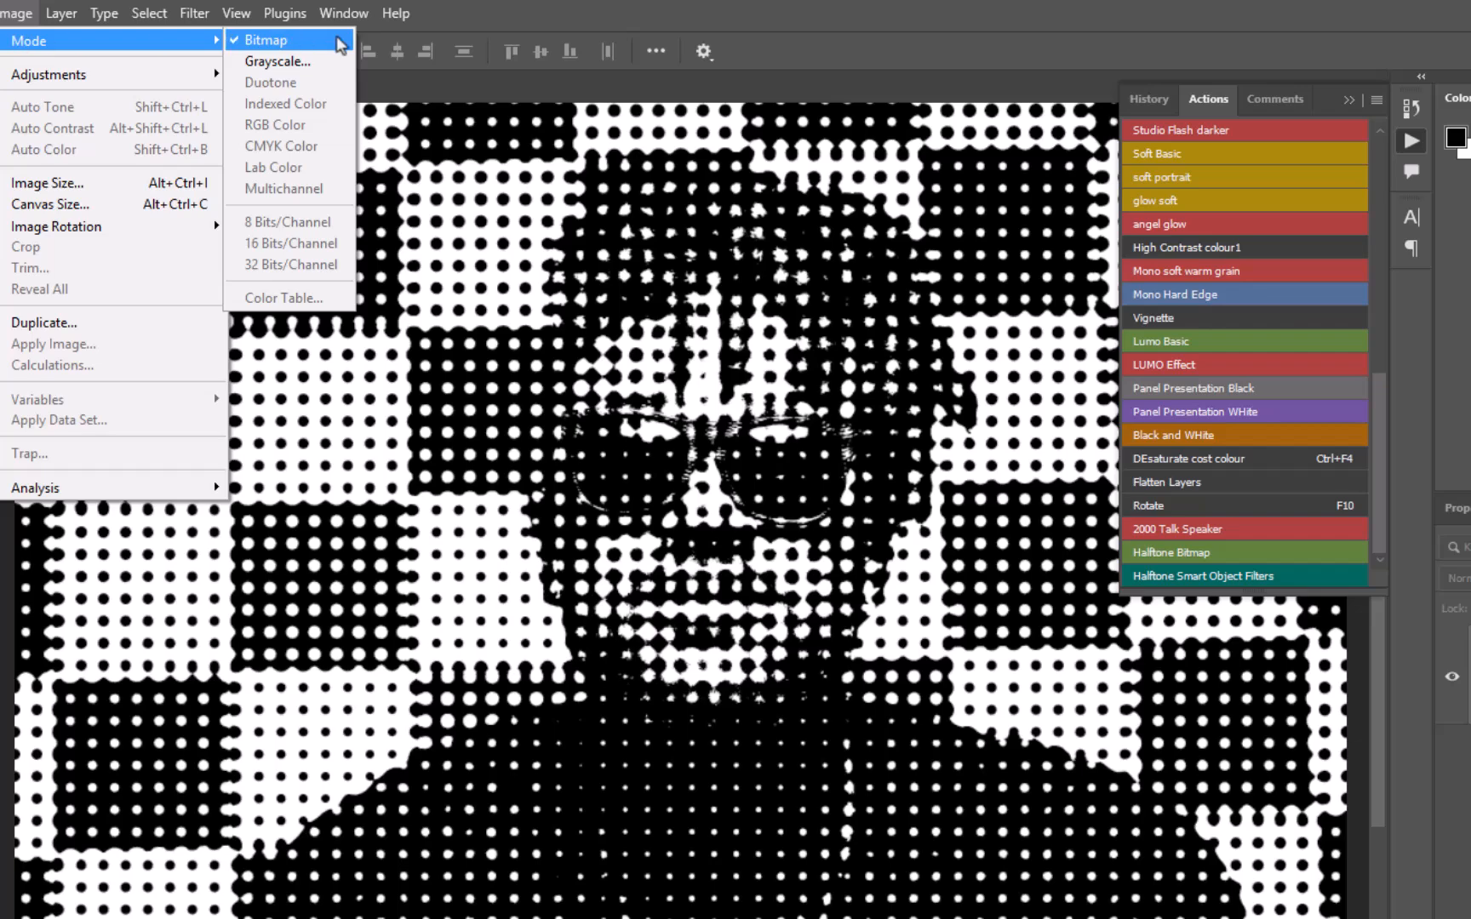
{"action": "left_click", "coordinate": [320, 62]}
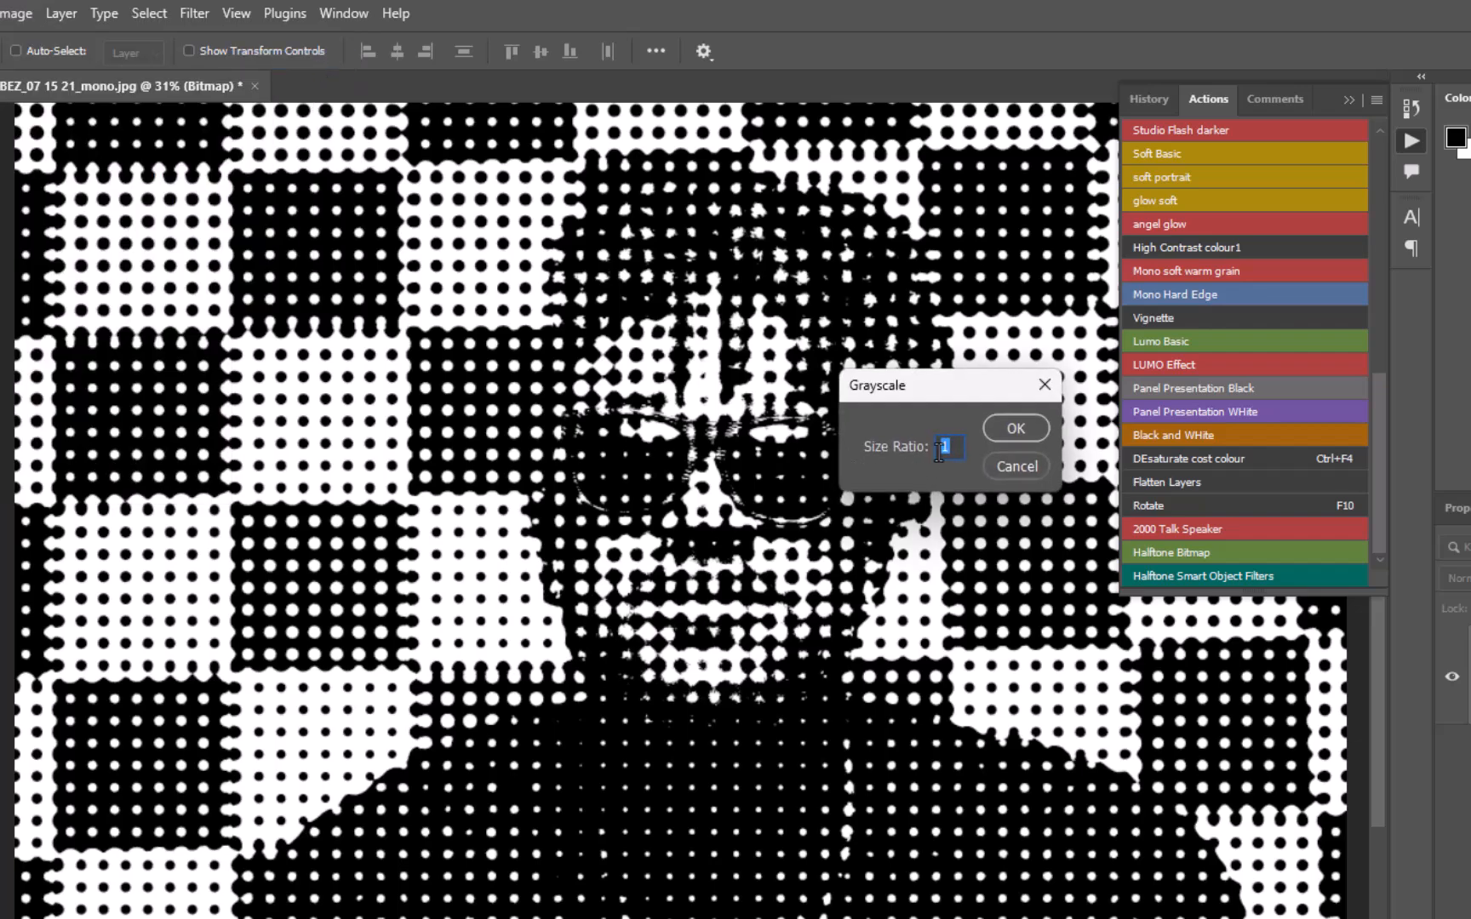
{"action": "left_click", "coordinate": [1016, 428]}
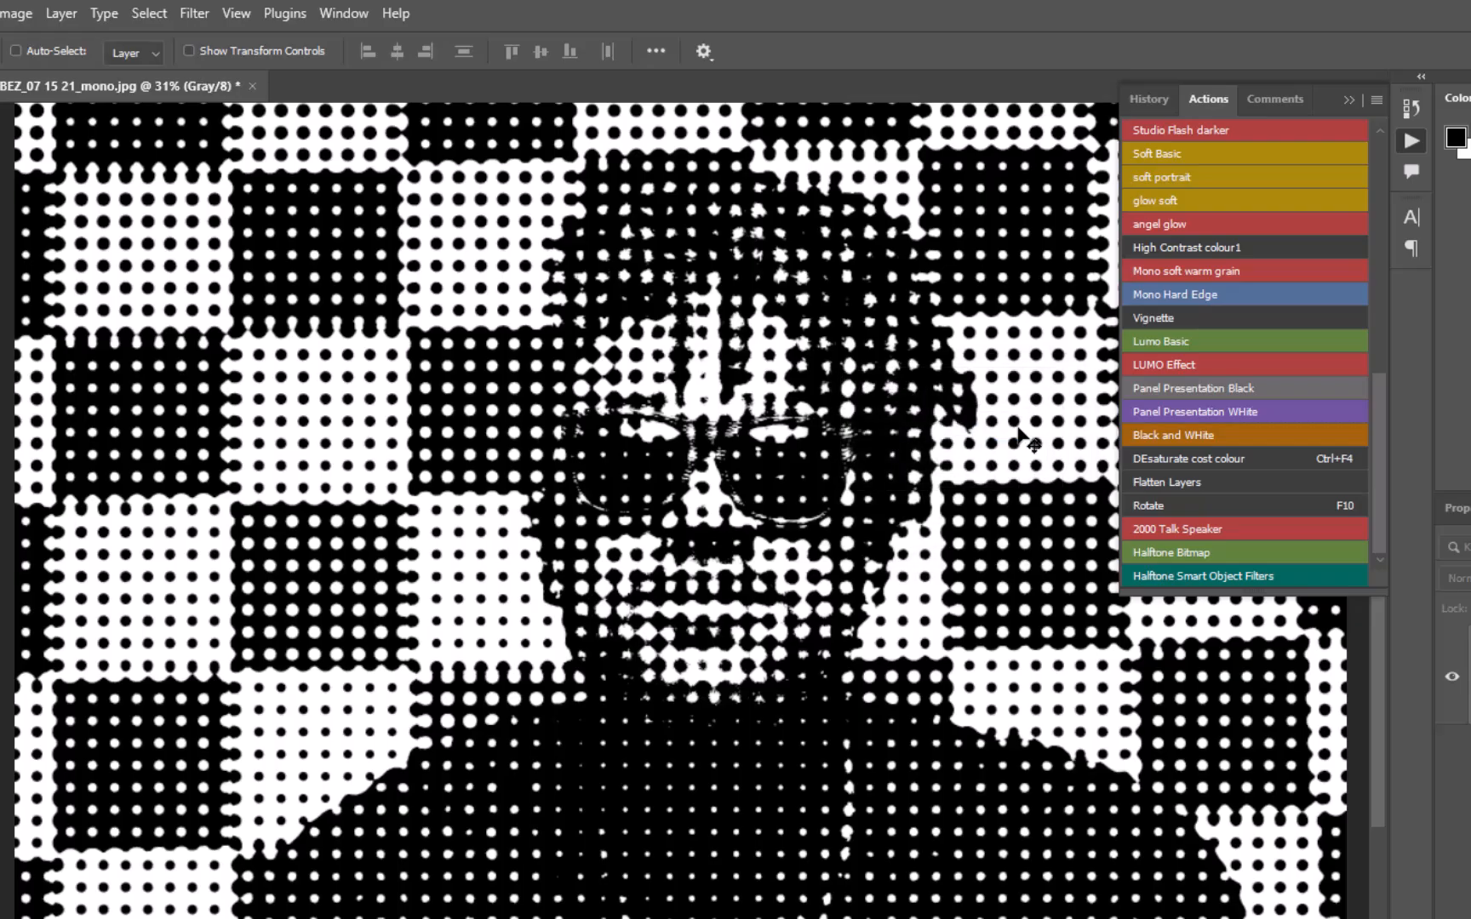
- Convert the grayscale halftone image to RGB Color mode
{"action": "left_click", "coordinate": [5, 8]}
{"action": "mouse_move", "coordinate": [23, 42]}
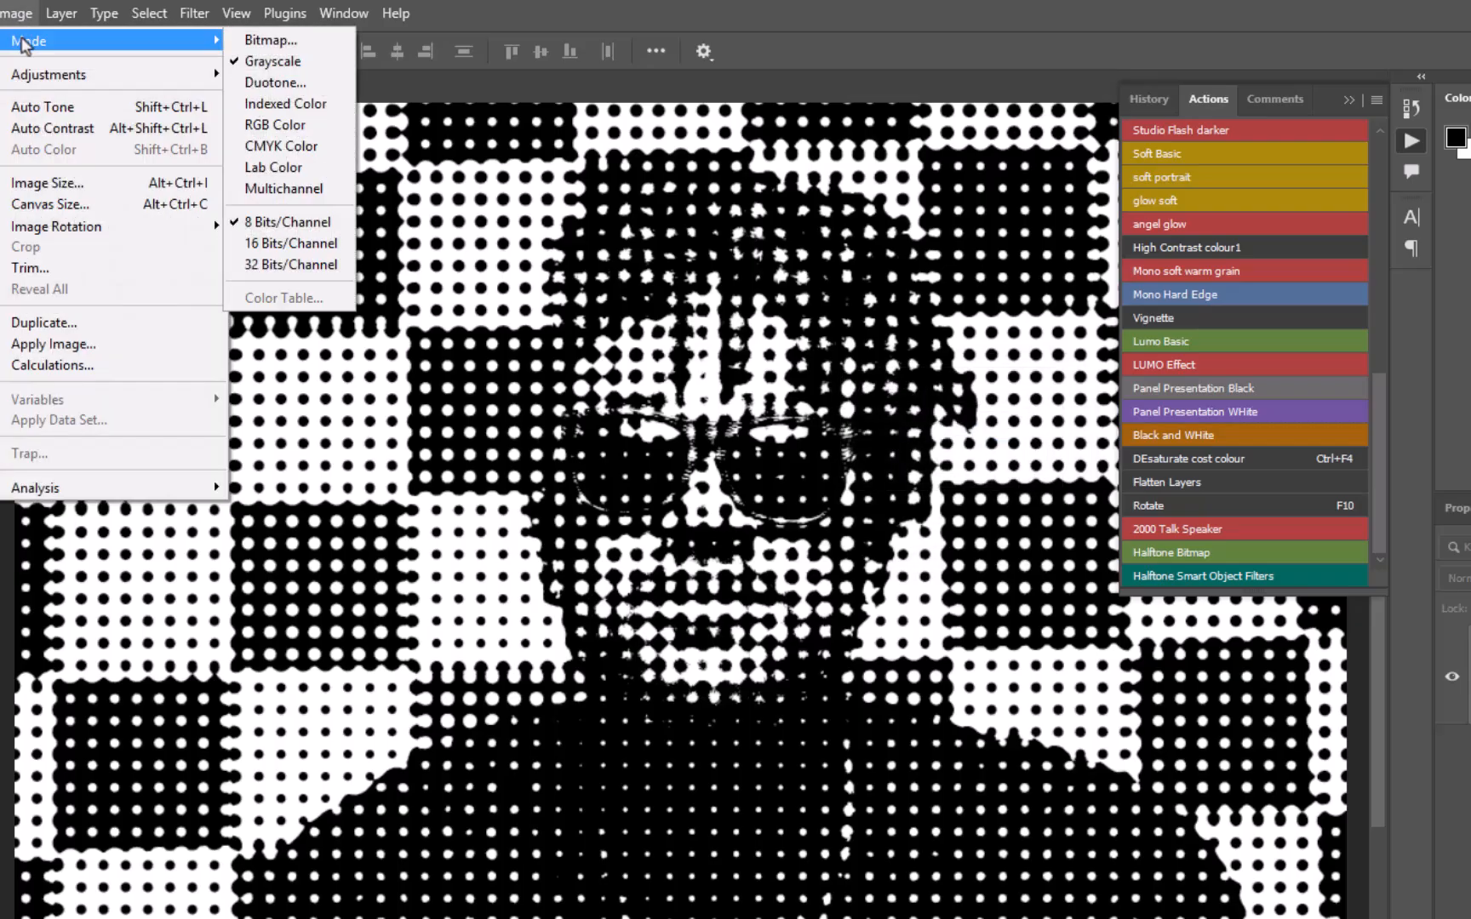
{"action": "left_click", "coordinate": [261, 129]}
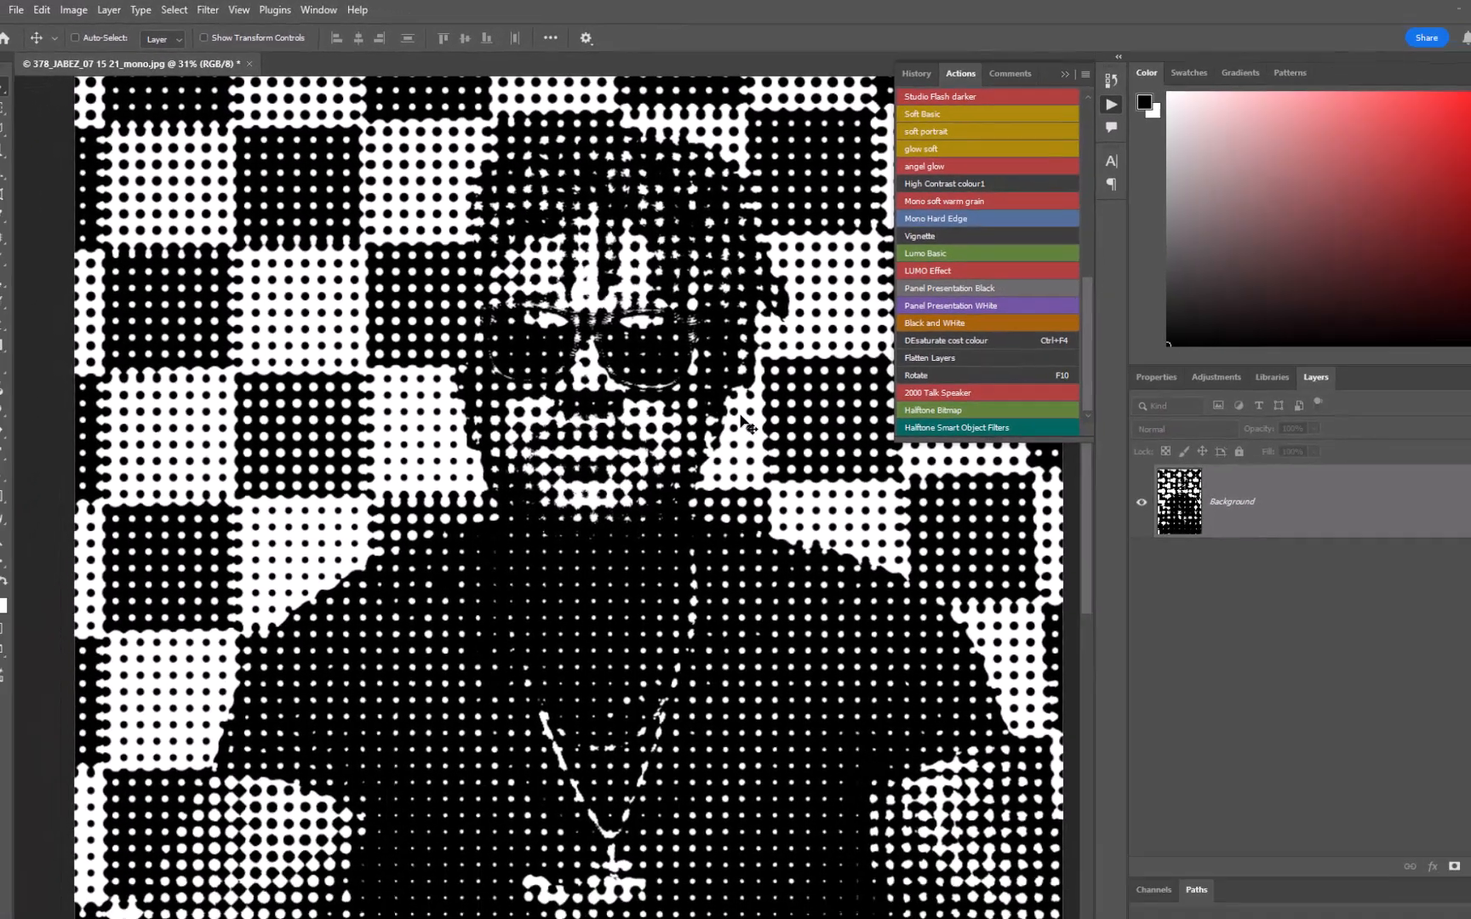
- Check the halftone dots around the sunglasses closely and restore the original colour portrait
{"action": "scroll", "coordinate": [913, 562], "scroll_direction": "up", "scroll_amount": 3}
{"action": "scroll", "coordinate": [703, 385], "scroll_direction": "down", "scroll_amount": 2}
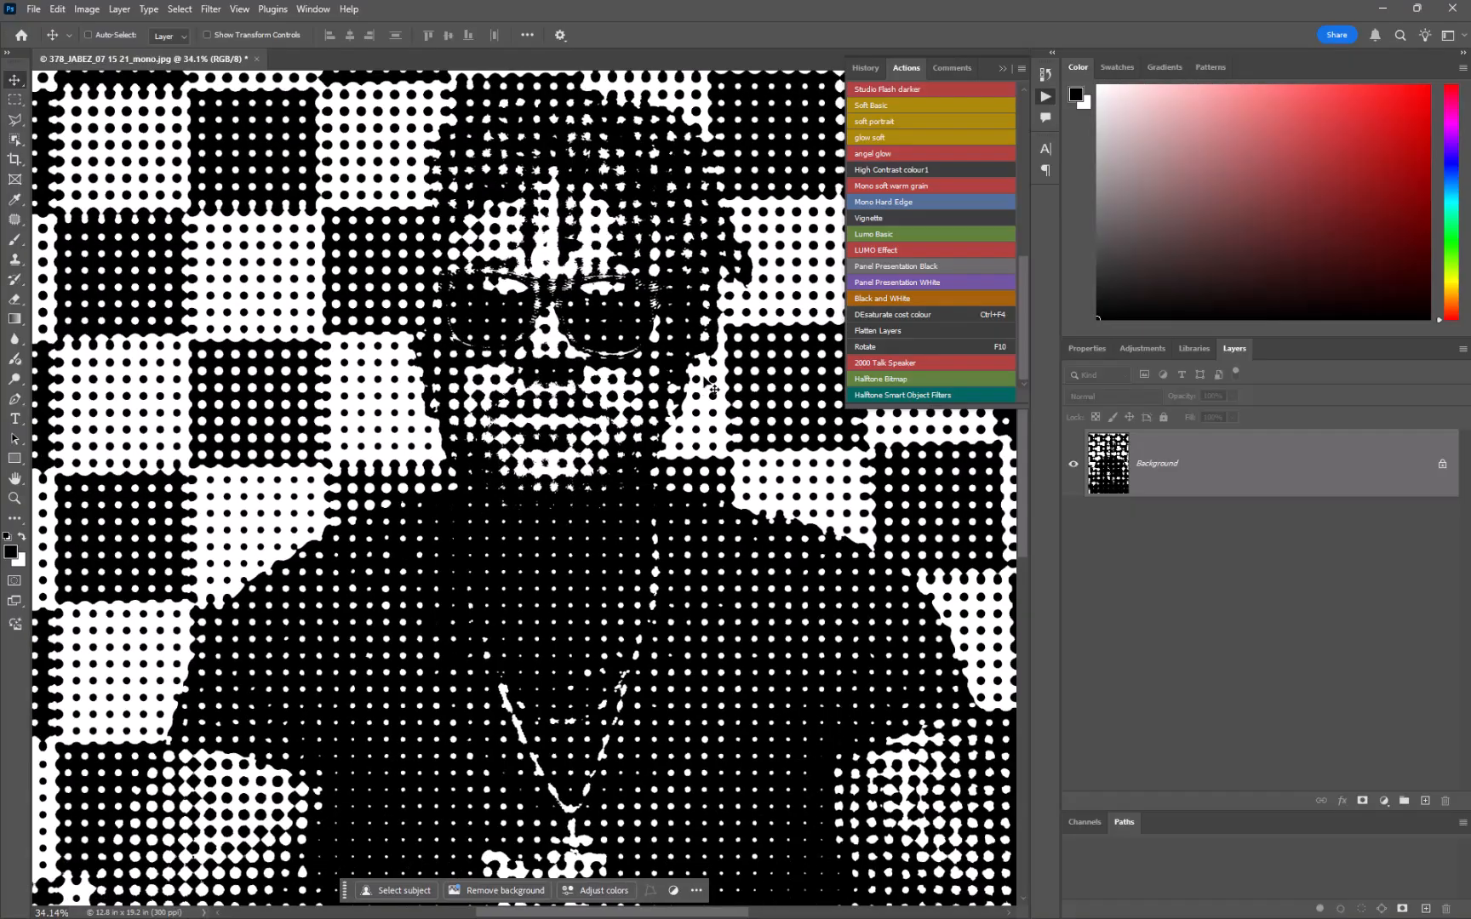
{"action": "scroll", "coordinate": [615, 298], "scroll_direction": "up", "scroll_amount": 6}
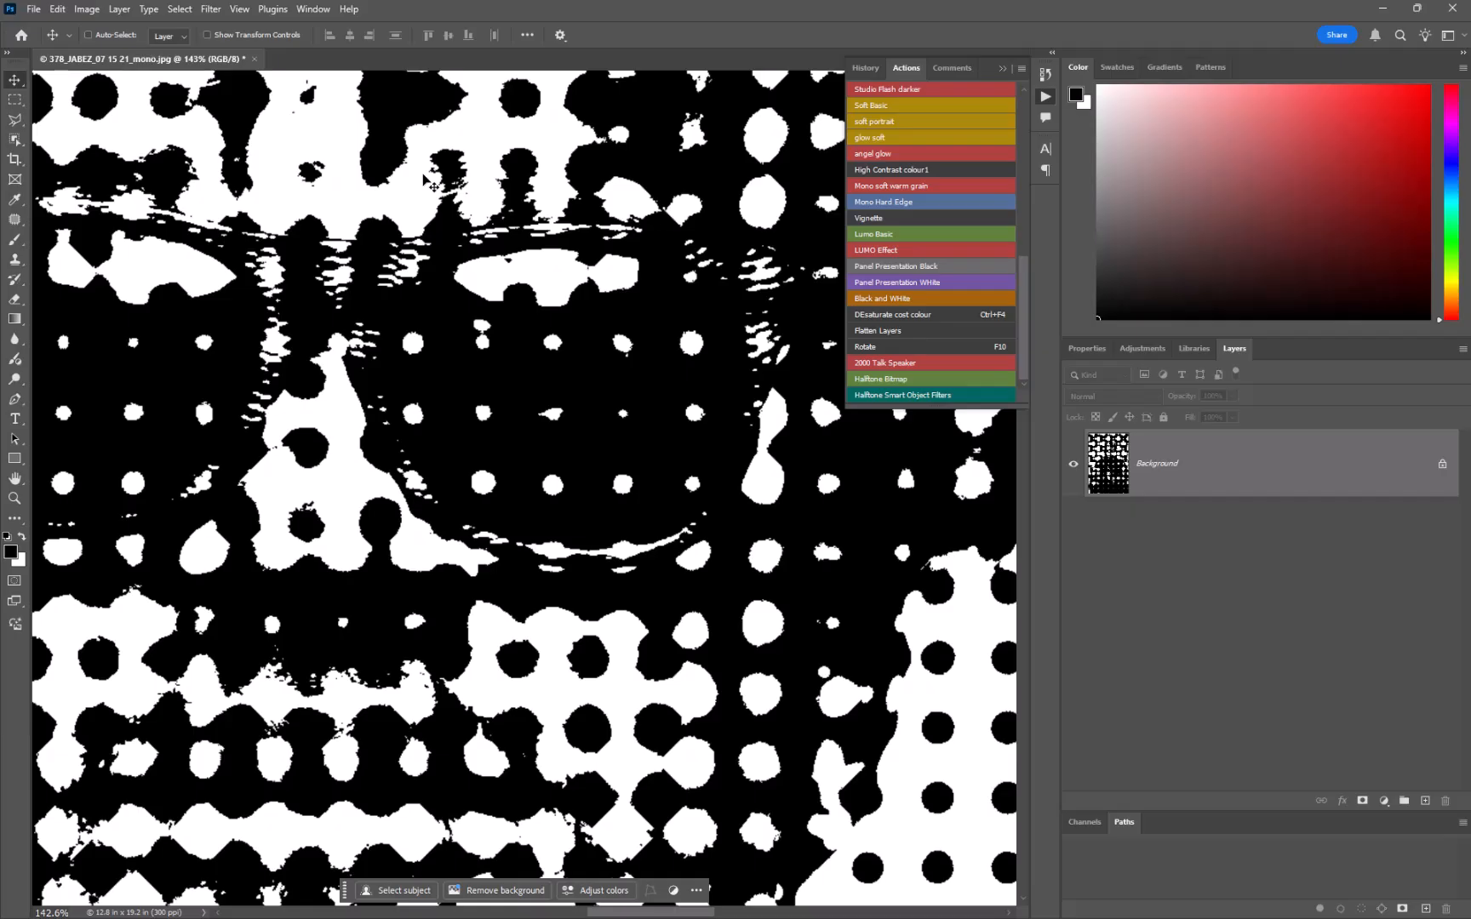
{"action": "key", "text": "ctrl+z"}
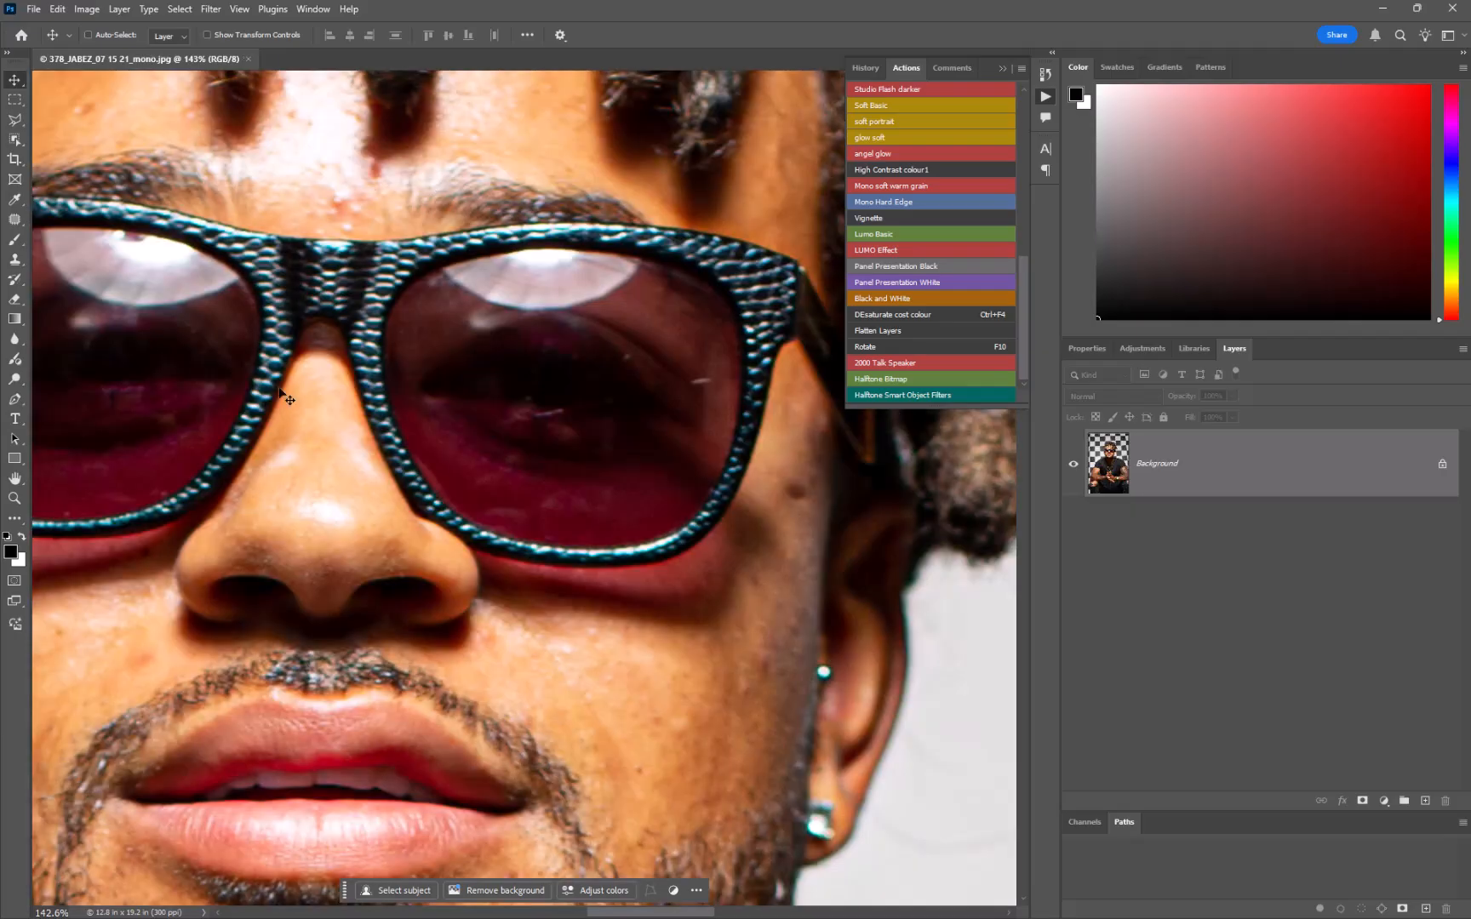
- Run the Halftone Smart Object Filters action on the colour portrait, framed around the face
{"action": "scroll", "coordinate": [287, 399], "scroll_direction": "down", "scroll_amount": 2}
{"action": "scroll", "coordinate": [375, 523], "scroll_direction": "up", "scroll_amount": 1}
{"action": "left_click_drag", "start_coordinate": [539, 509], "coordinate": [645, 492]}
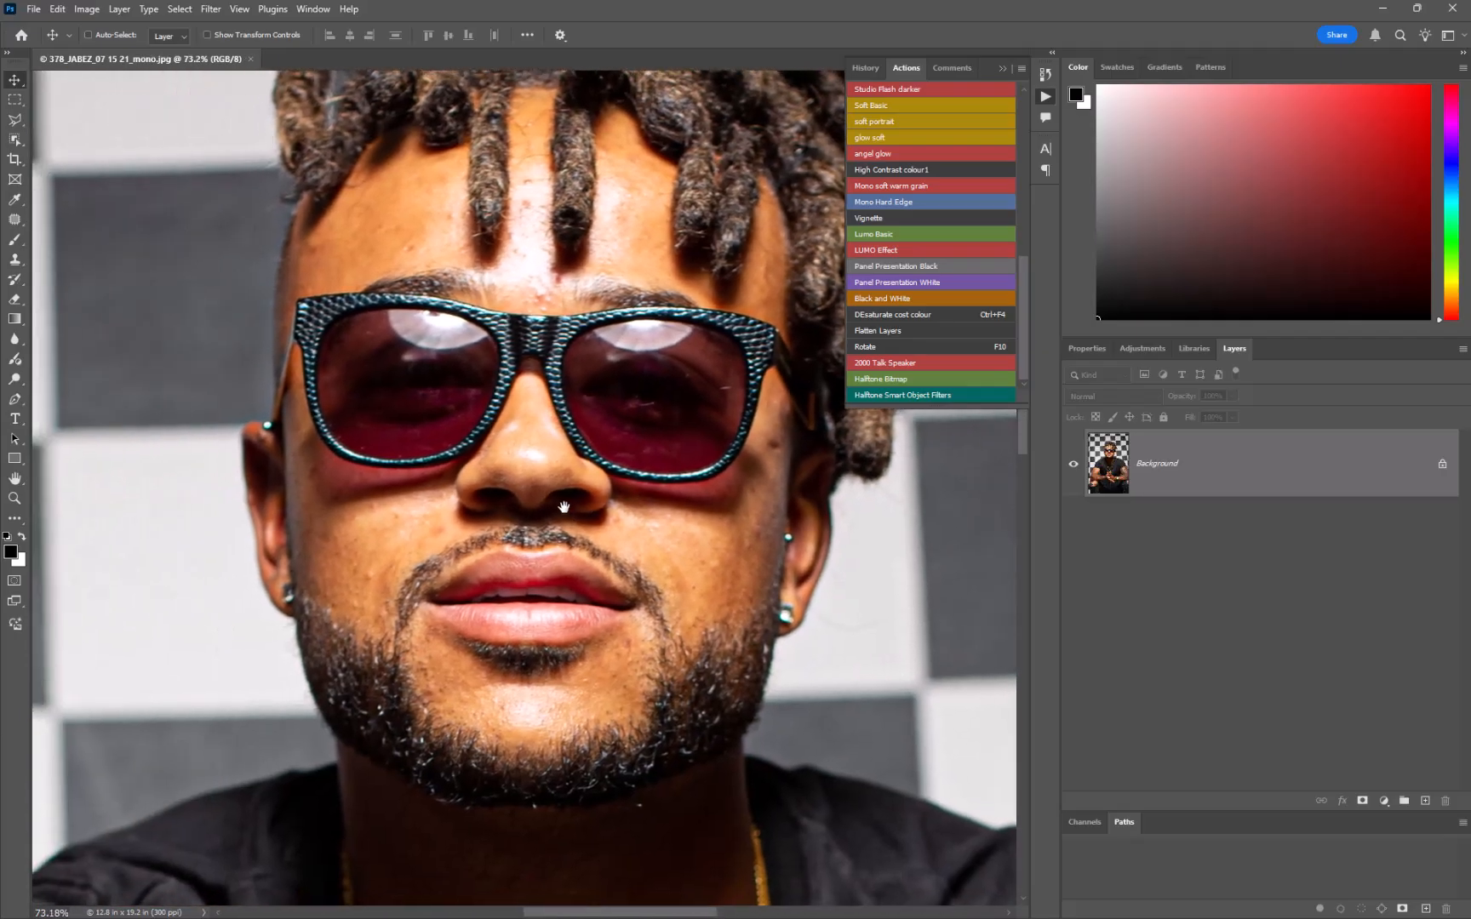
{"action": "left_click", "coordinate": [875, 394]}
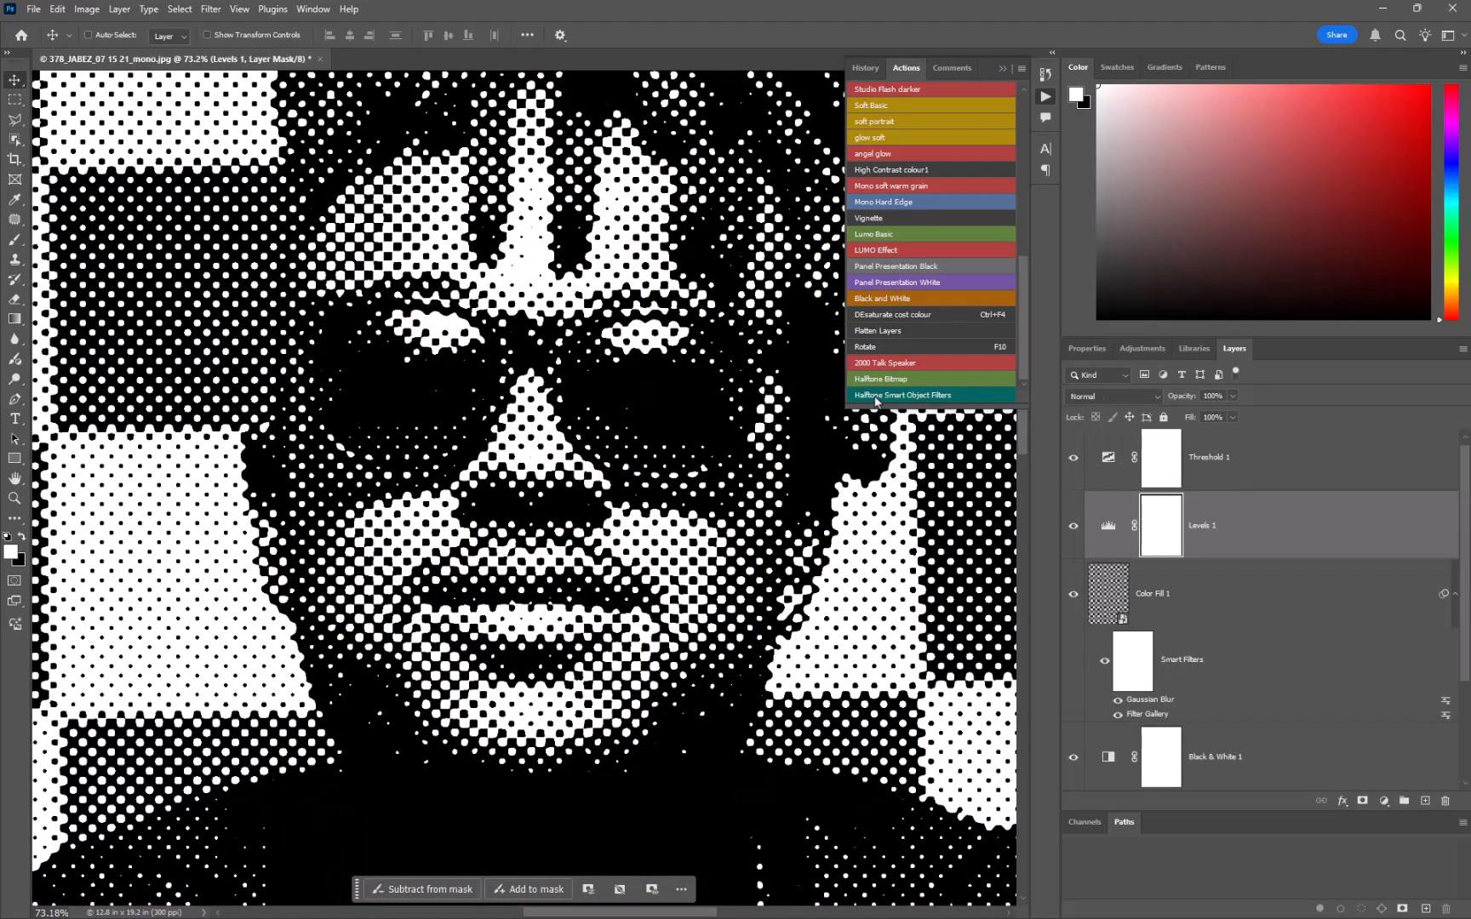
- Examine the action's layer stack, from the smart object Layer 0 up through Black & White, Color Fill, Levels and Threshold
{"action": "scroll", "coordinate": [1259, 596], "scroll_direction": "down", "scroll_amount": 3}
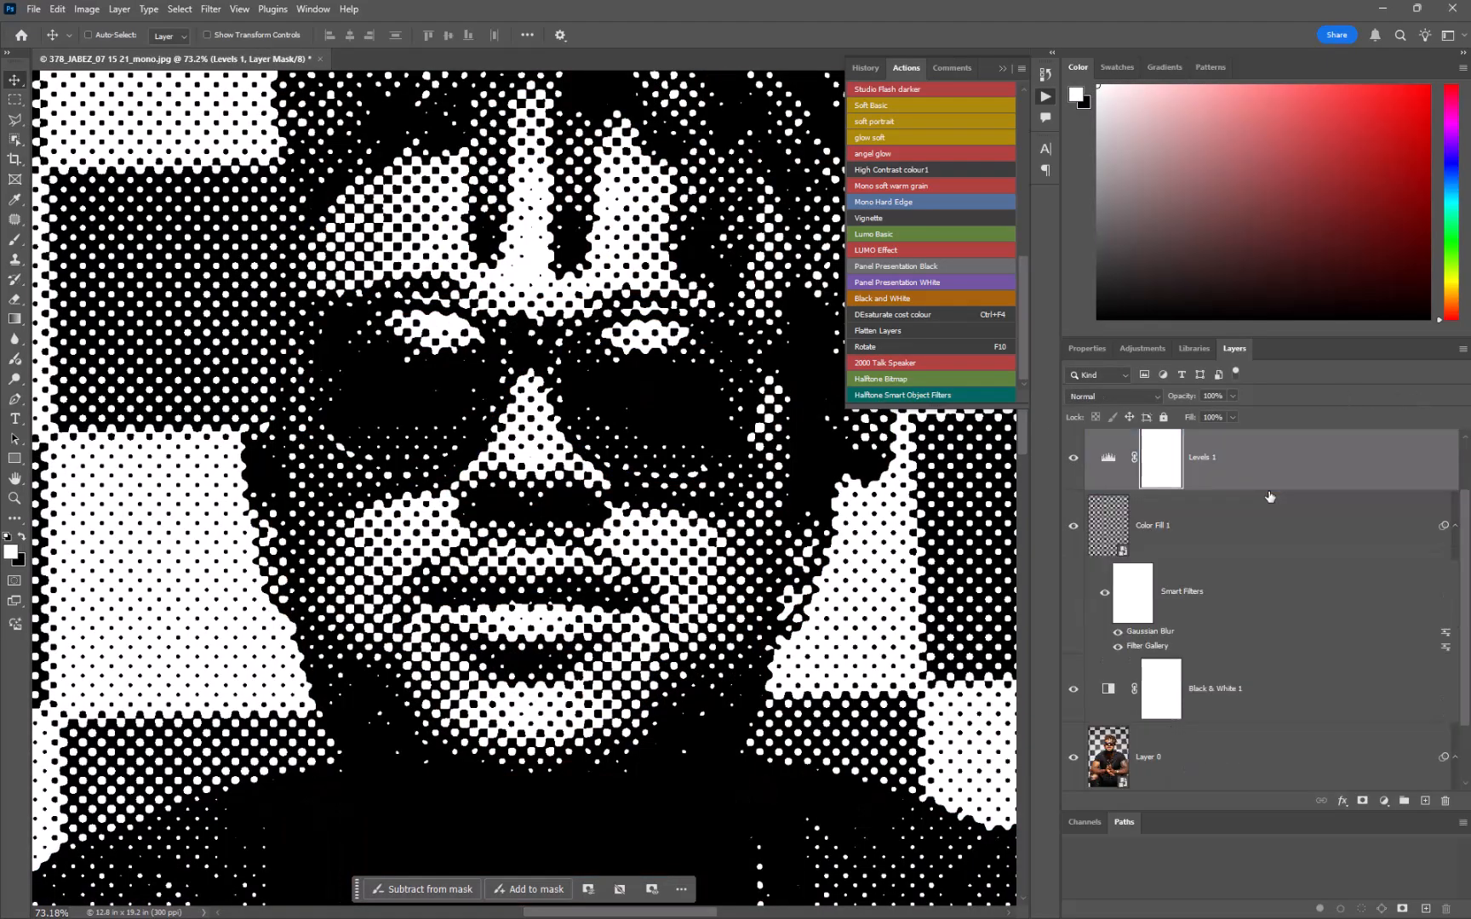
{"action": "left_click", "coordinate": [1208, 477]}
{"action": "left_click", "coordinate": [1162, 685]}
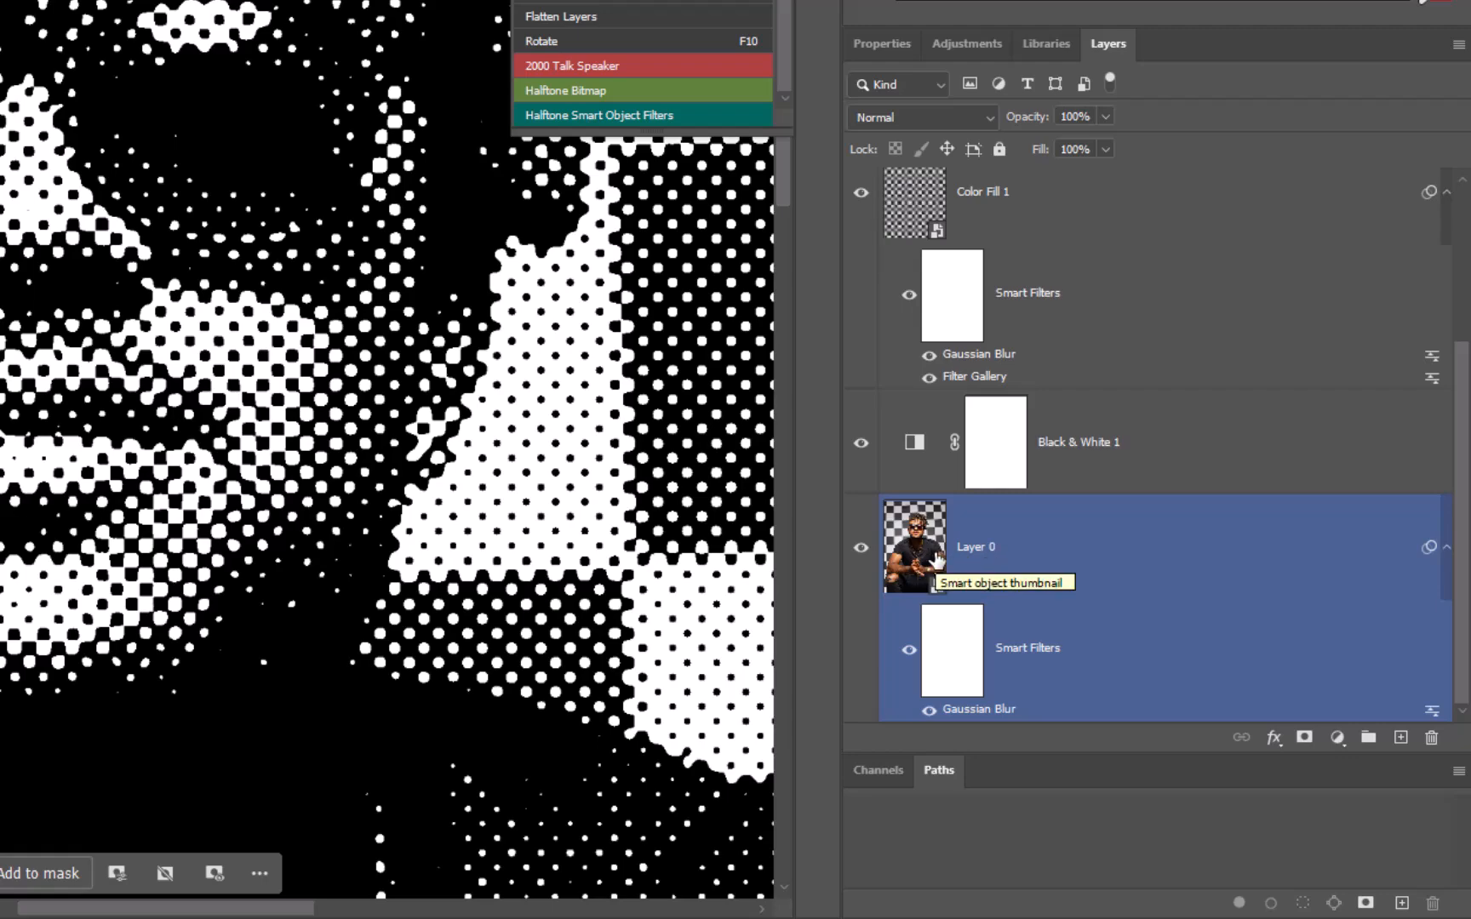
{"action": "scroll", "coordinate": [937, 560], "scroll_direction": "up", "scroll_amount": 1}
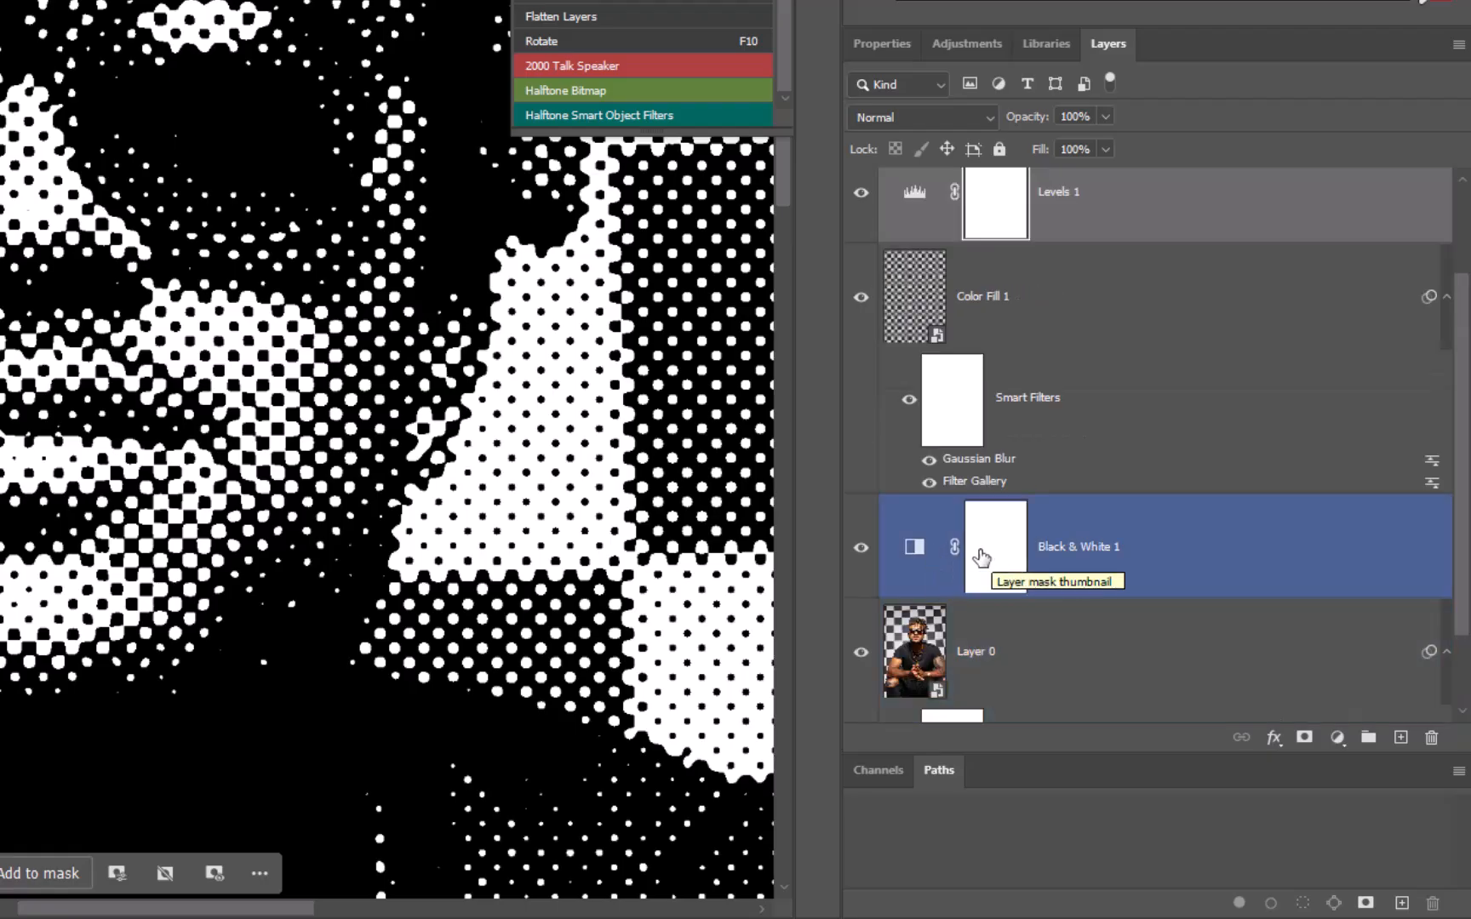
{"action": "scroll", "coordinate": [984, 557], "scroll_direction": "up", "scroll_amount": 1}
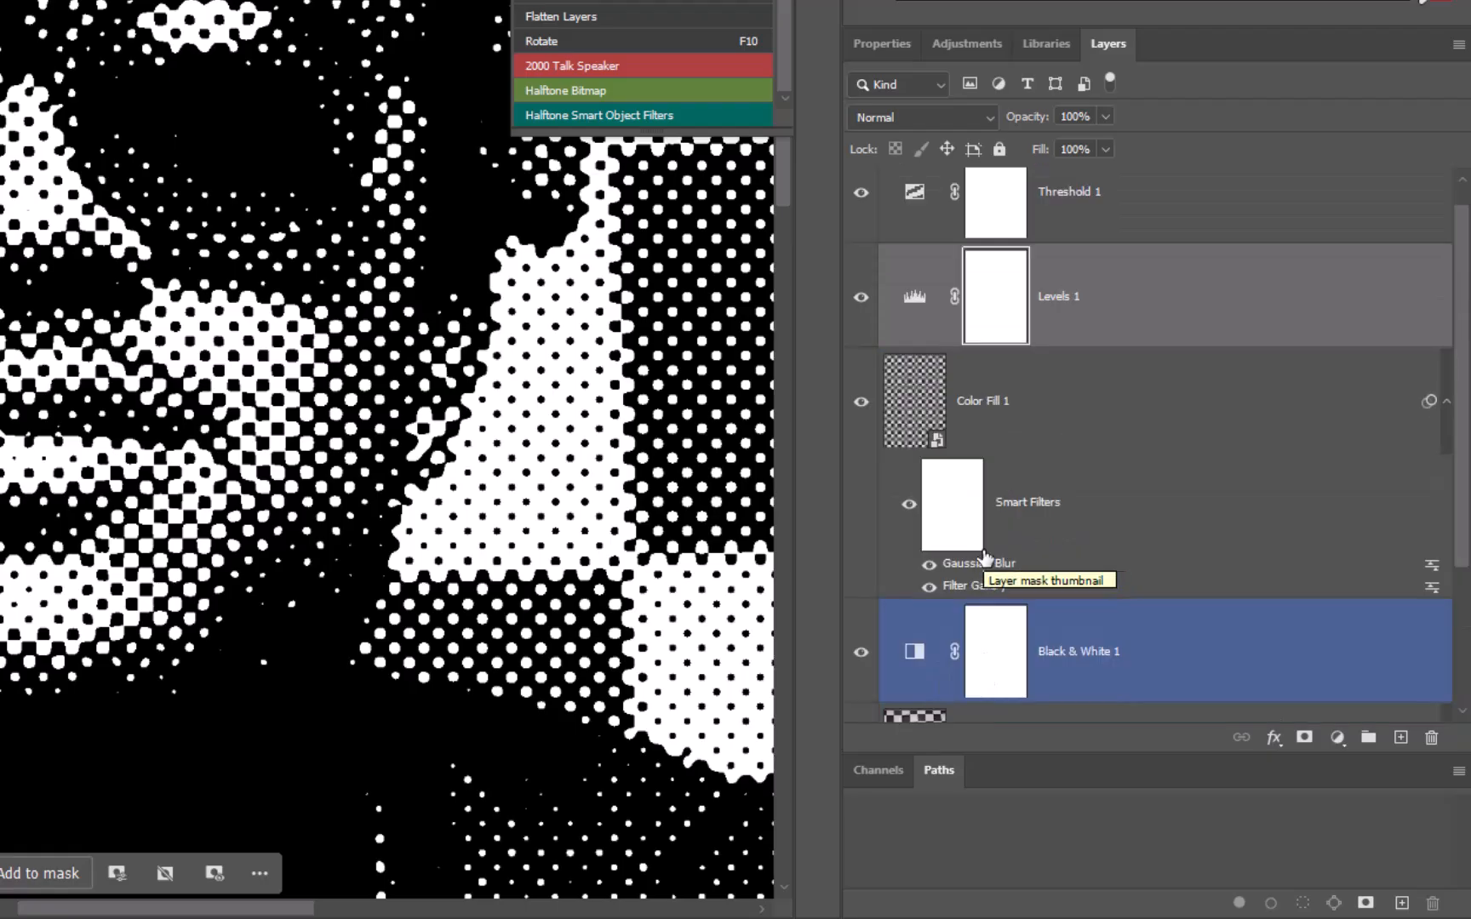
{"action": "left_click", "coordinate": [977, 545]}
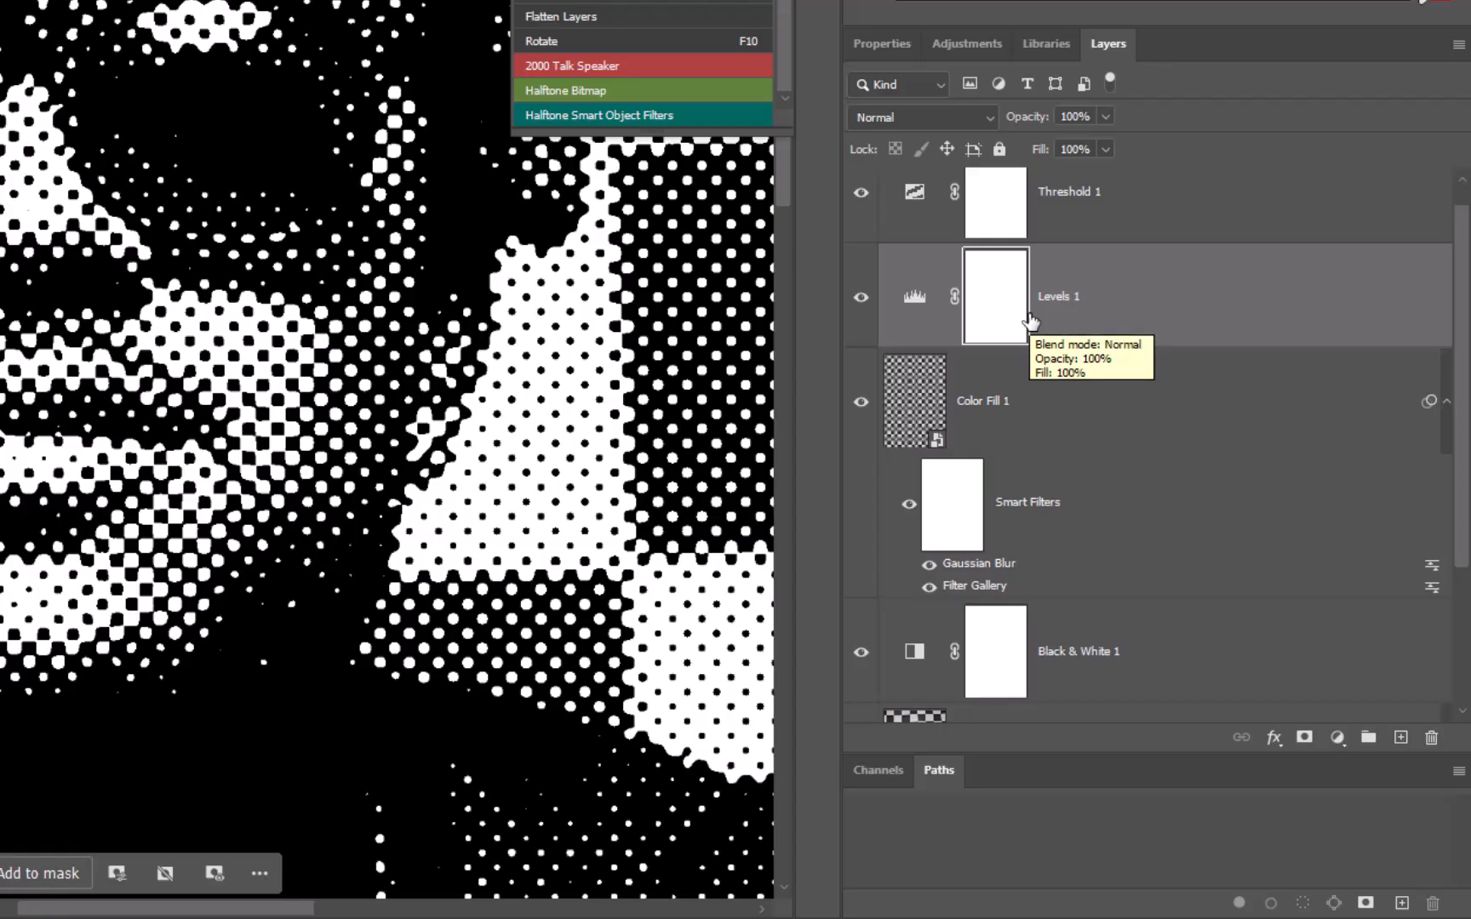
- Inspect the Levels 1 and Threshold 1 layers at the head of the stack and restore the original Background portrait
{"action": "scroll", "coordinate": [1030, 320], "scroll_direction": "up", "scroll_amount": 1}
{"action": "left_click", "coordinate": [997, 220]}
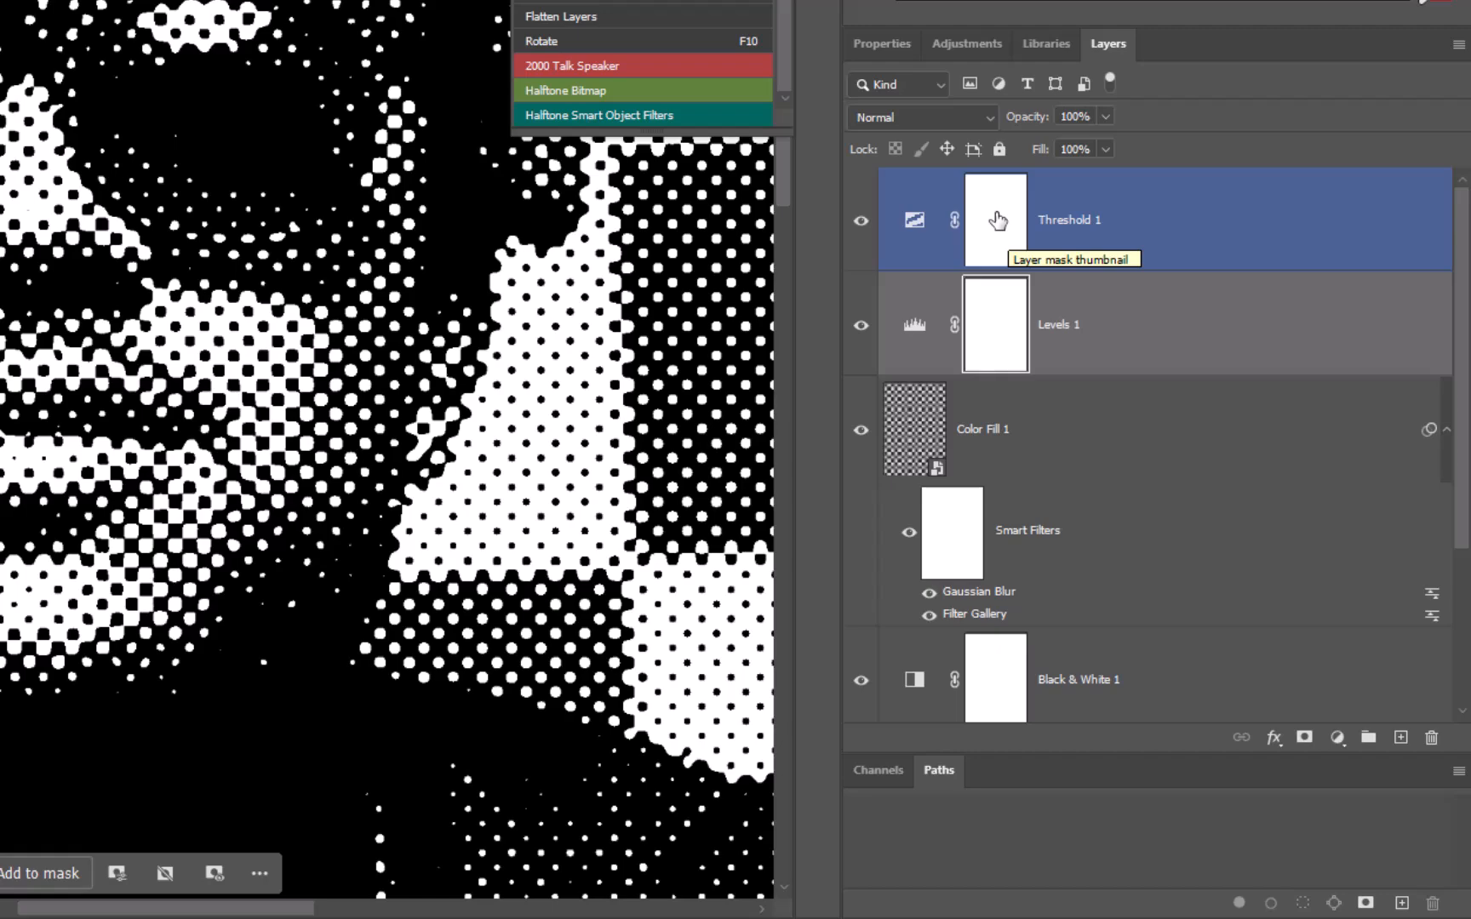
{"action": "left_click", "coordinate": [1059, 413]}
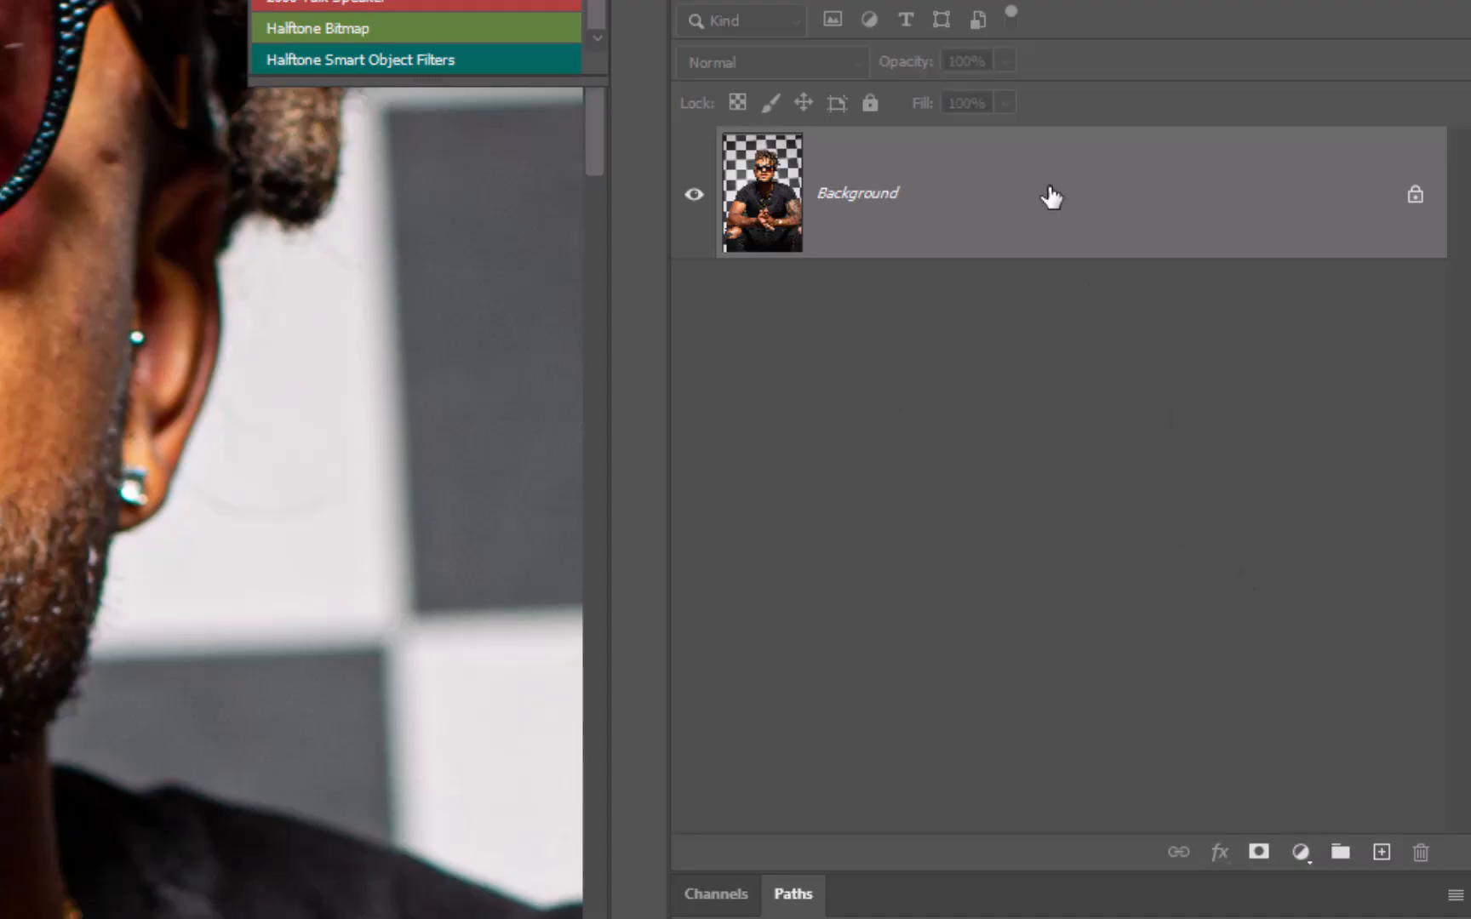
- Convert the Background layer to a smart object and add a Solid Color fill of 50% brightness gray above it
{"action": "right_click", "coordinate": [985, 215]}
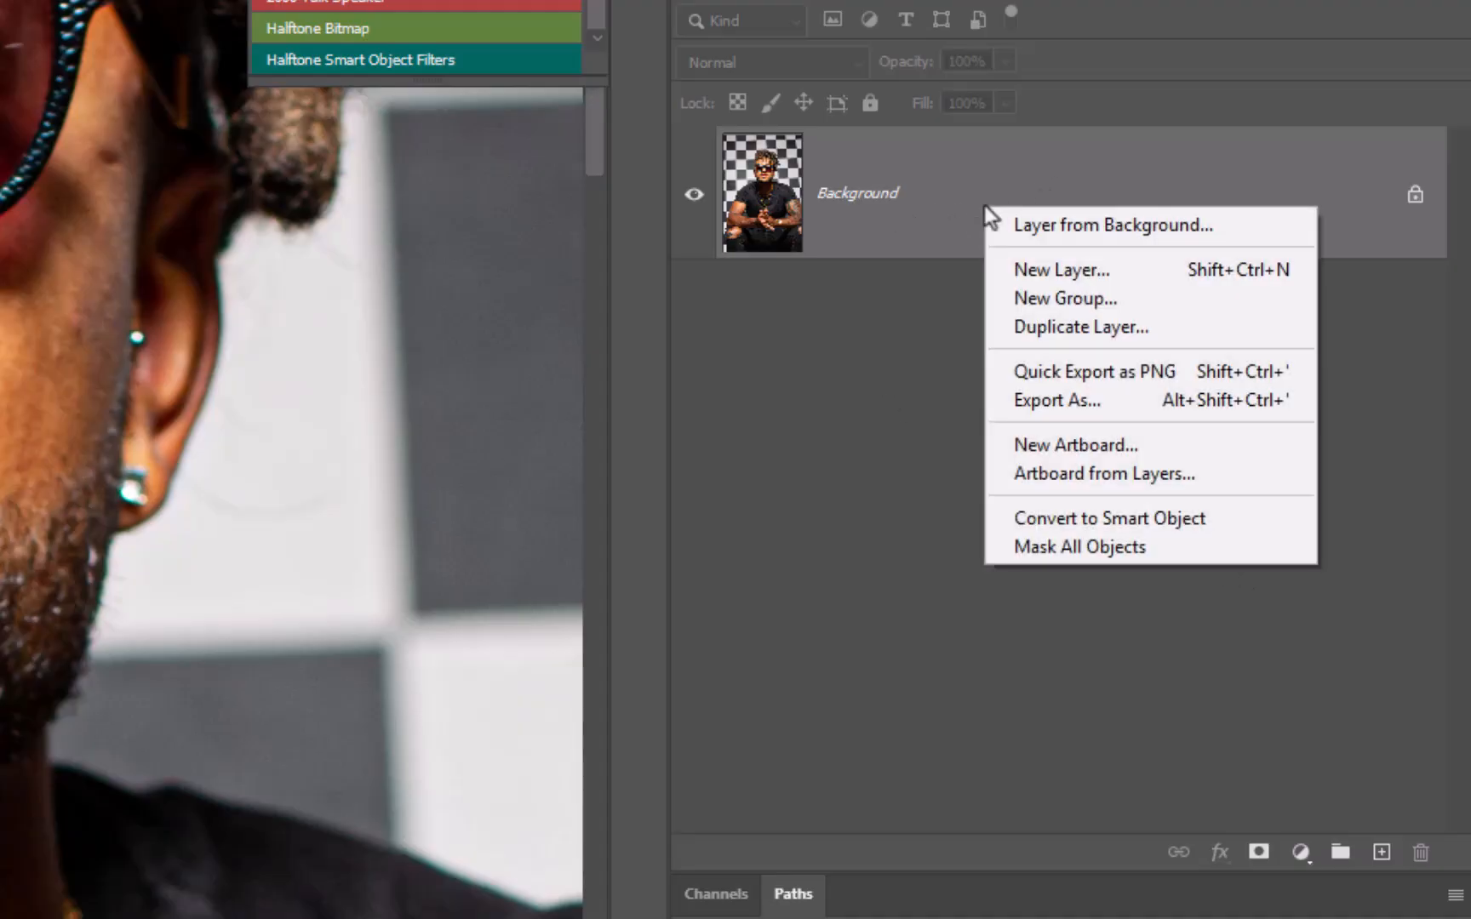
{"action": "left_click", "coordinate": [1036, 519]}
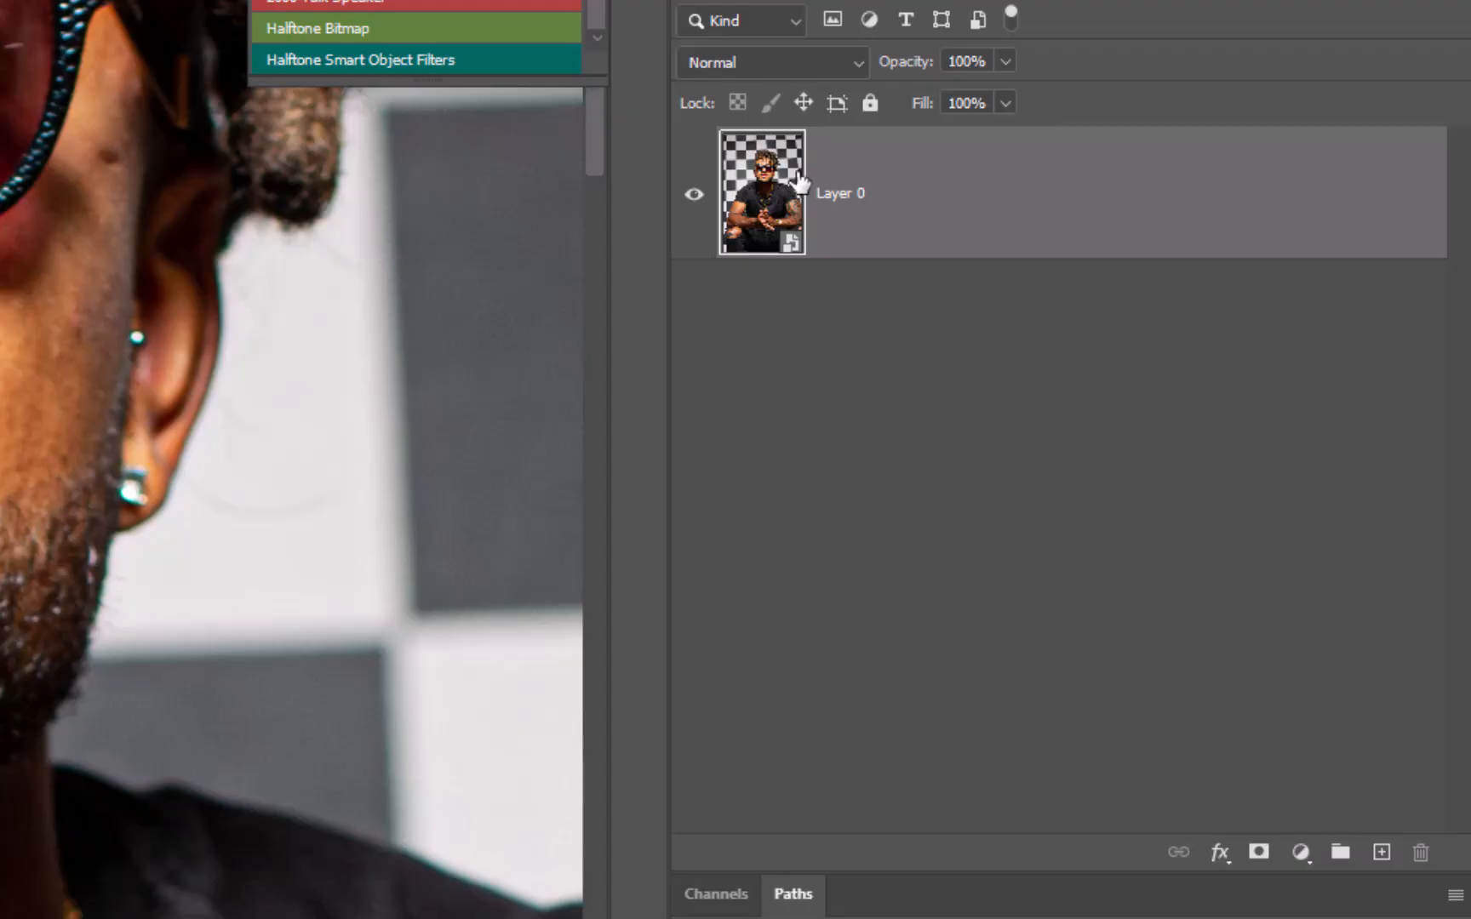
{"action": "left_click", "coordinate": [1300, 852]}
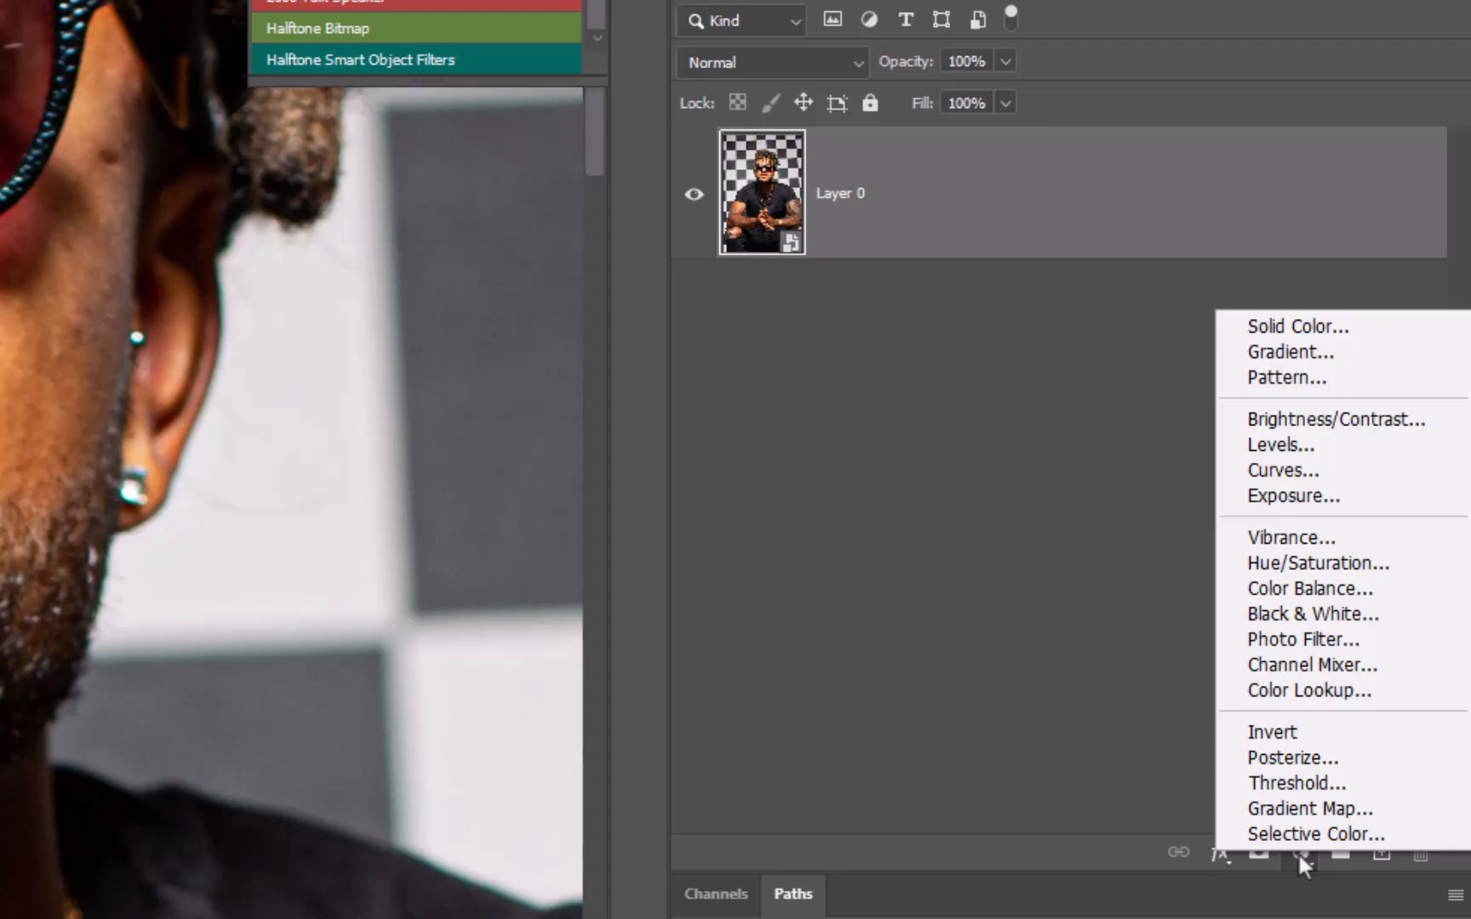
{"action": "left_click", "coordinate": [1312, 327]}
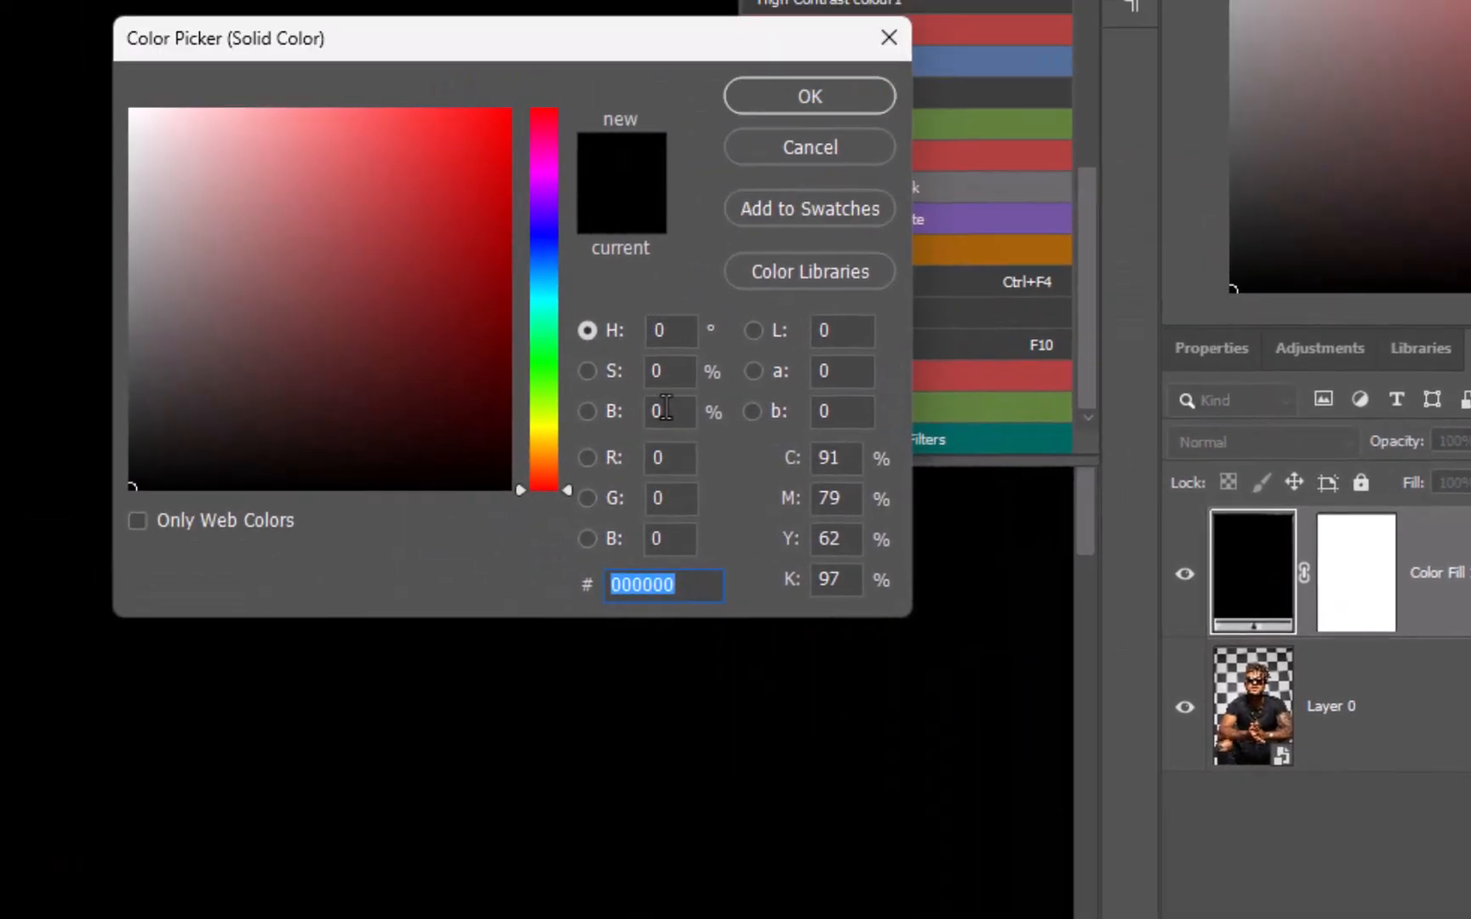
{"action": "left_click", "coordinate": [666, 409]}
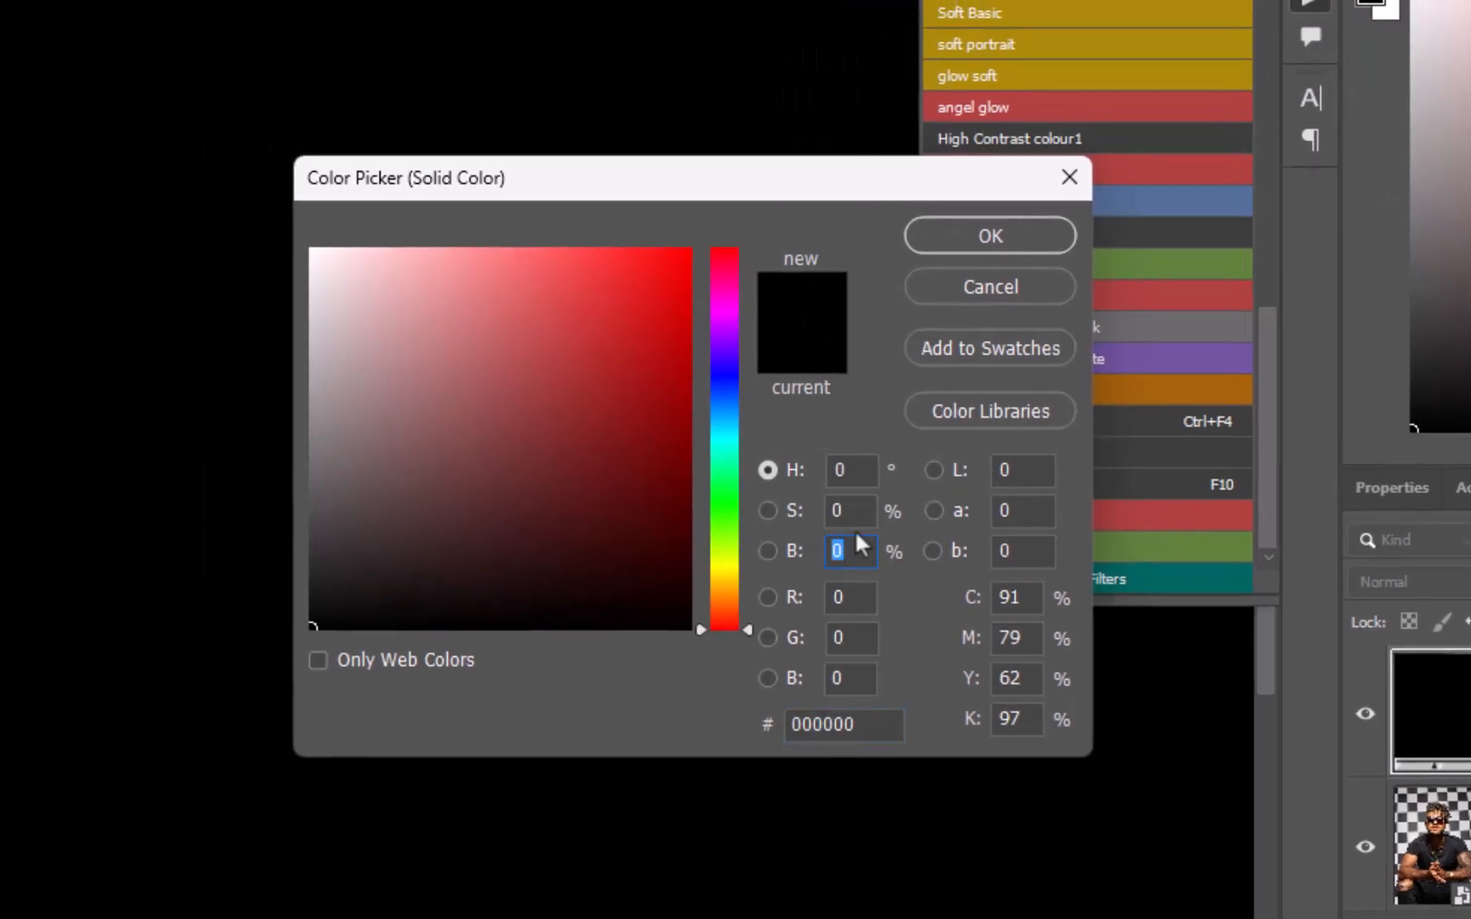
{"action": "type", "text": "50"}
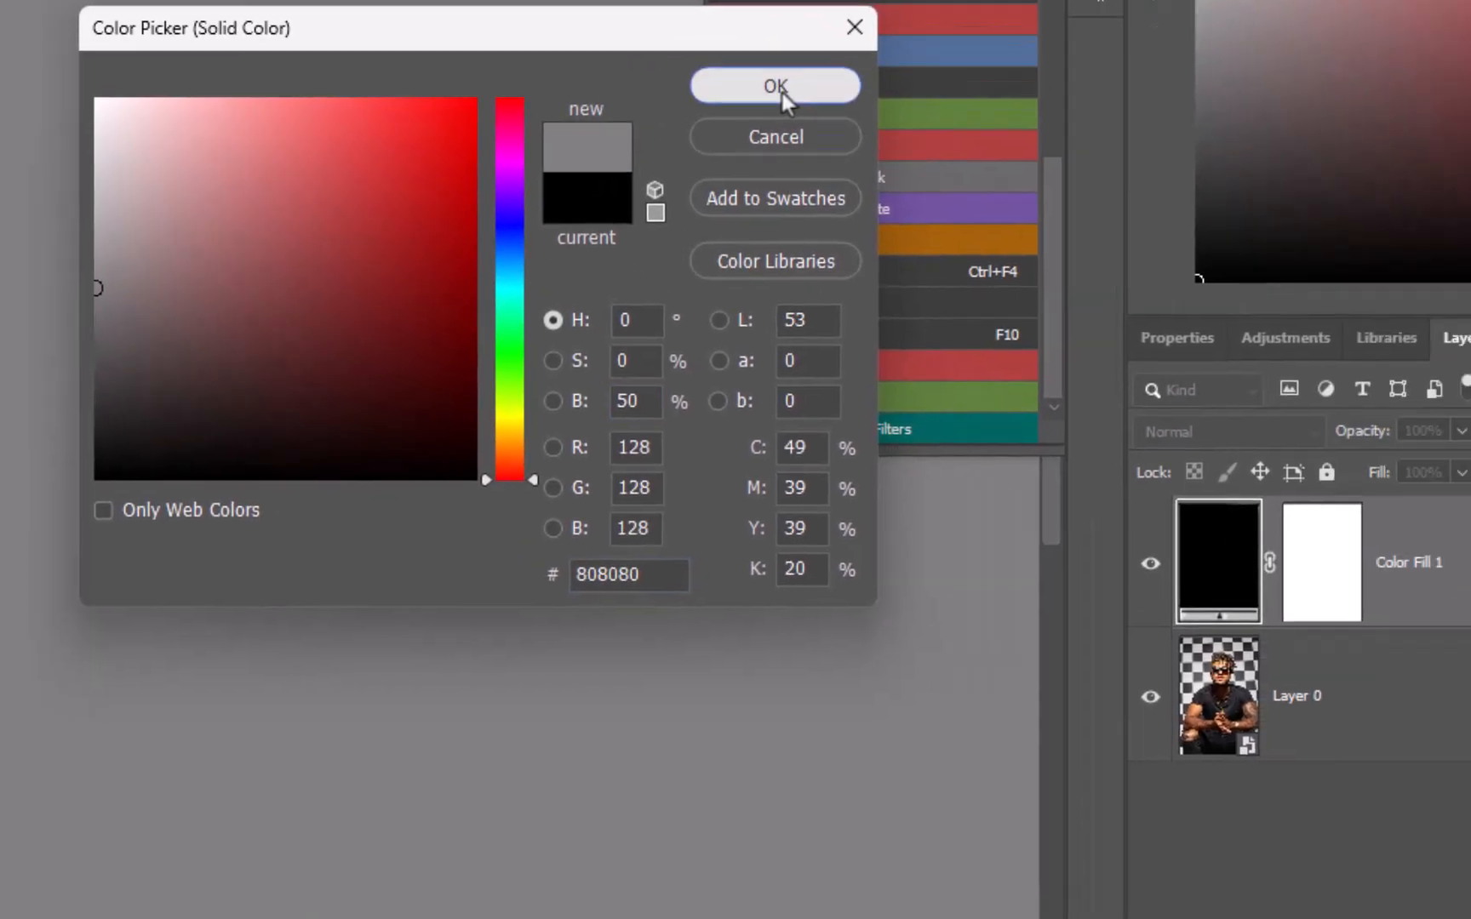
{"action": "left_click", "coordinate": [991, 238]}
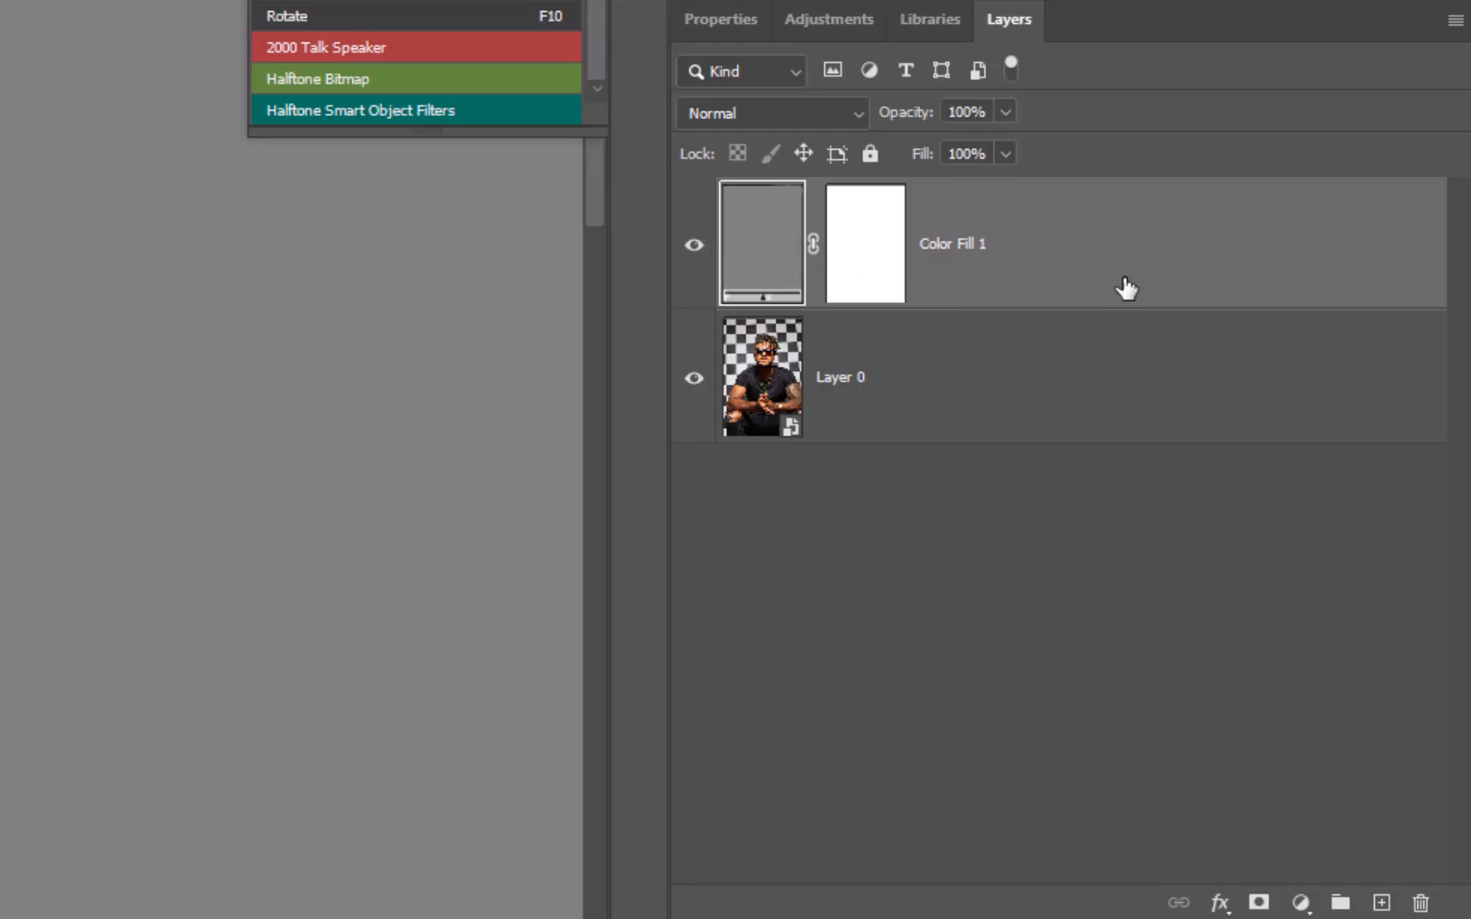
- Convert the gray fill layer to a smart object and apply the Filter Gallery's Halftone Pattern with size 8, contrast 50 and pattern type Dot
{"action": "right_click", "coordinate": [1036, 252]}
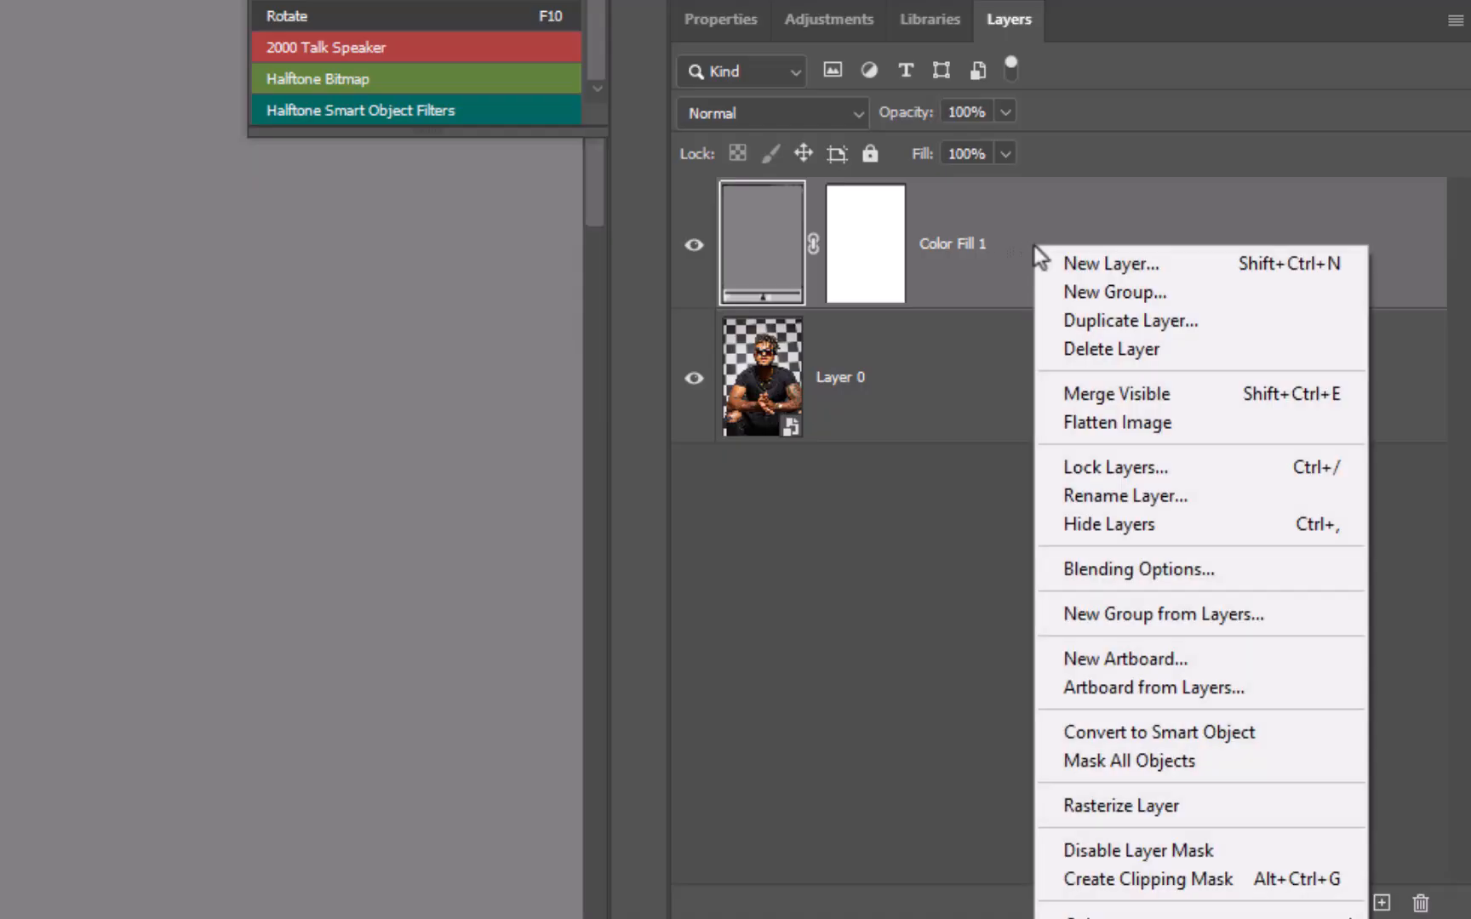
{"action": "left_click", "coordinate": [1070, 731]}
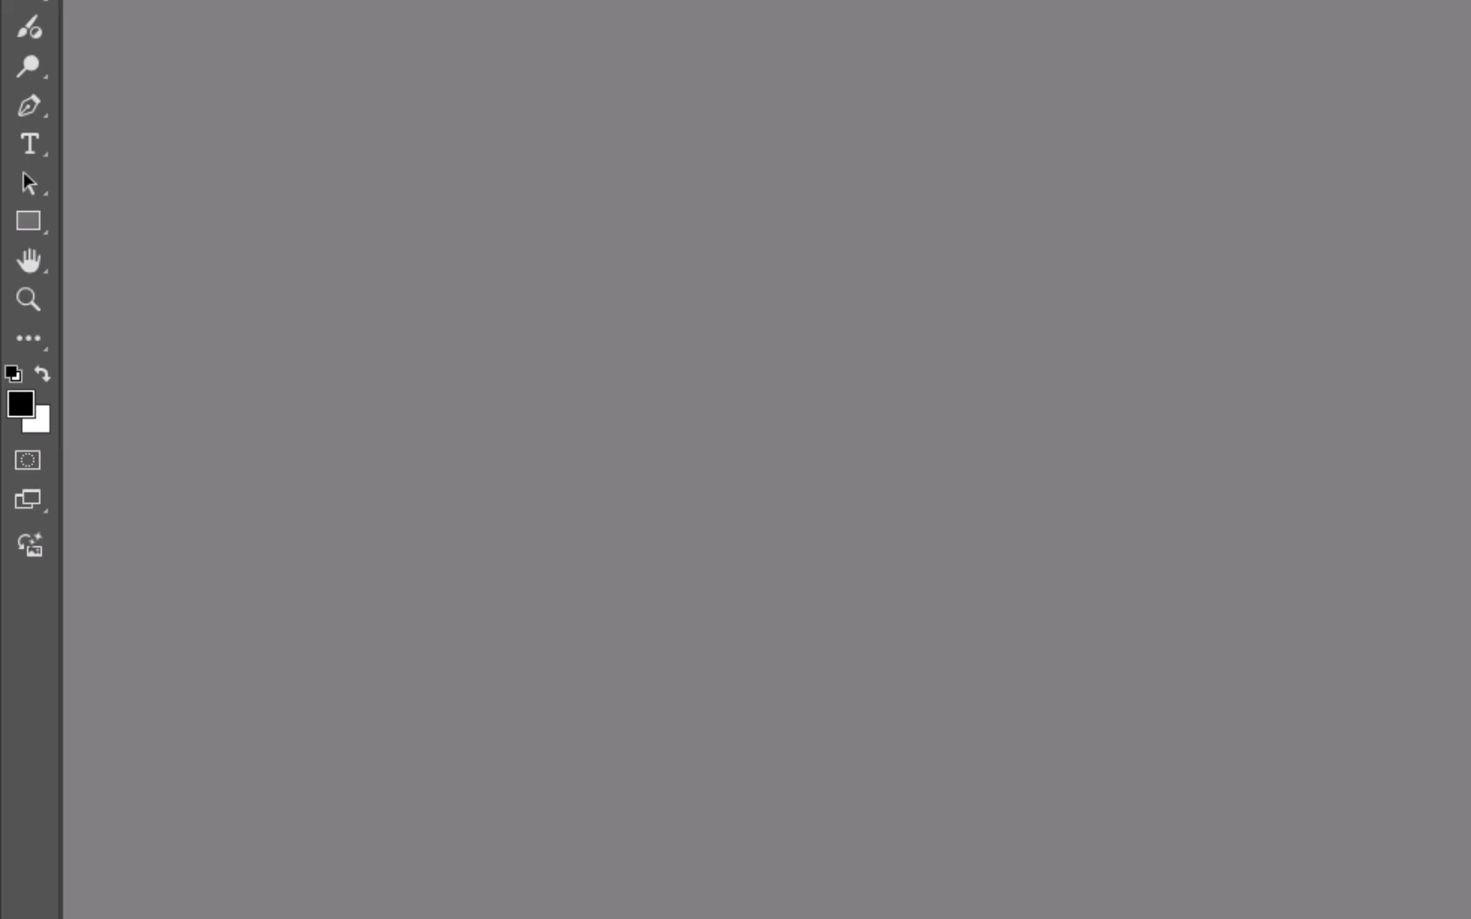
{"action": "left_click", "coordinate": [95, 60]}
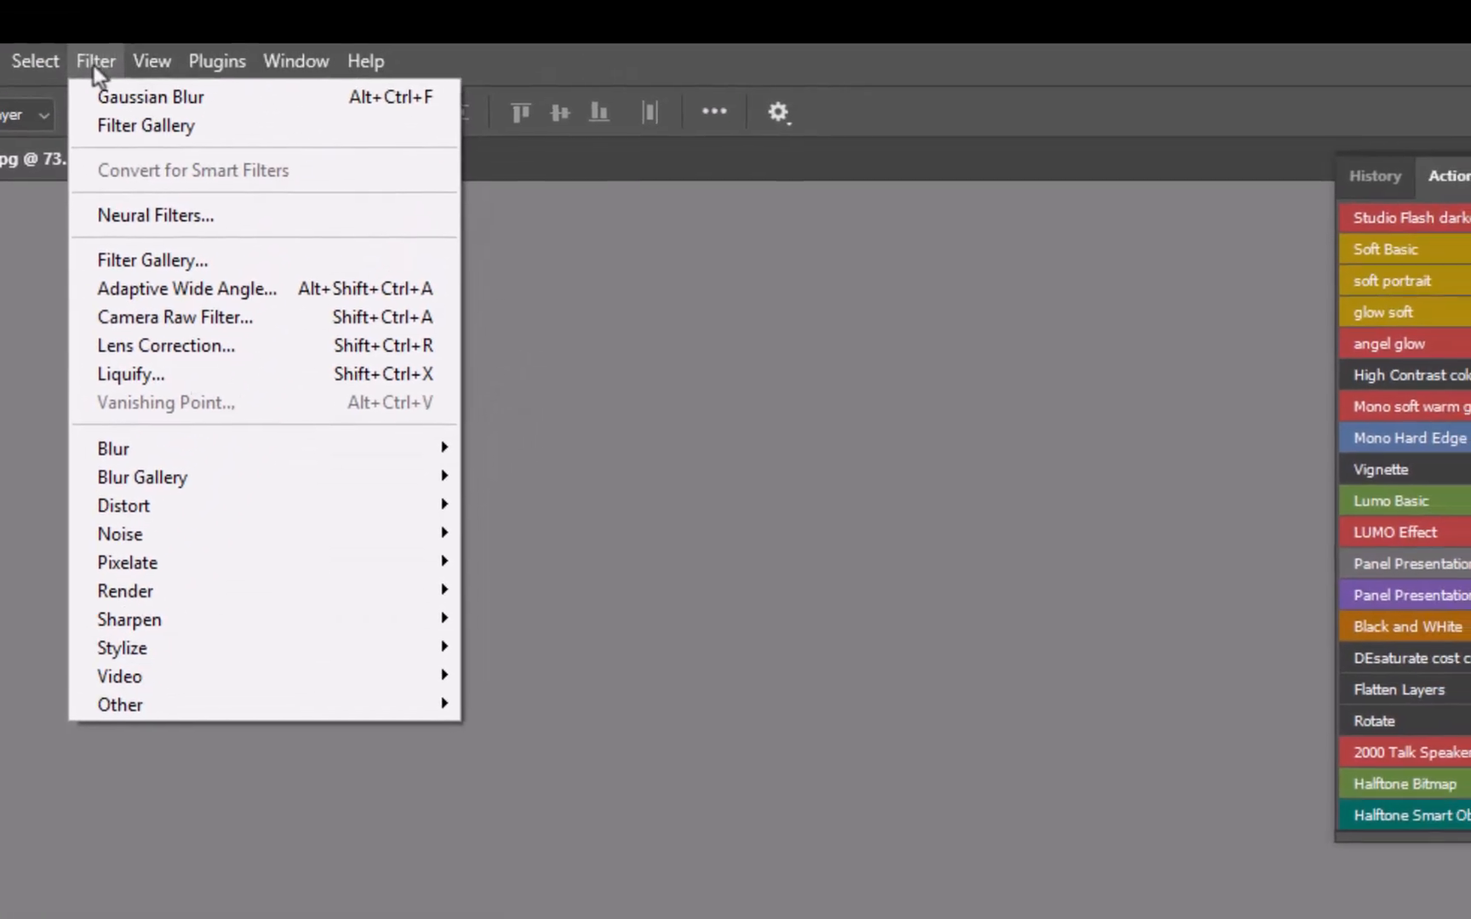
{"action": "left_click", "coordinate": [134, 257]}
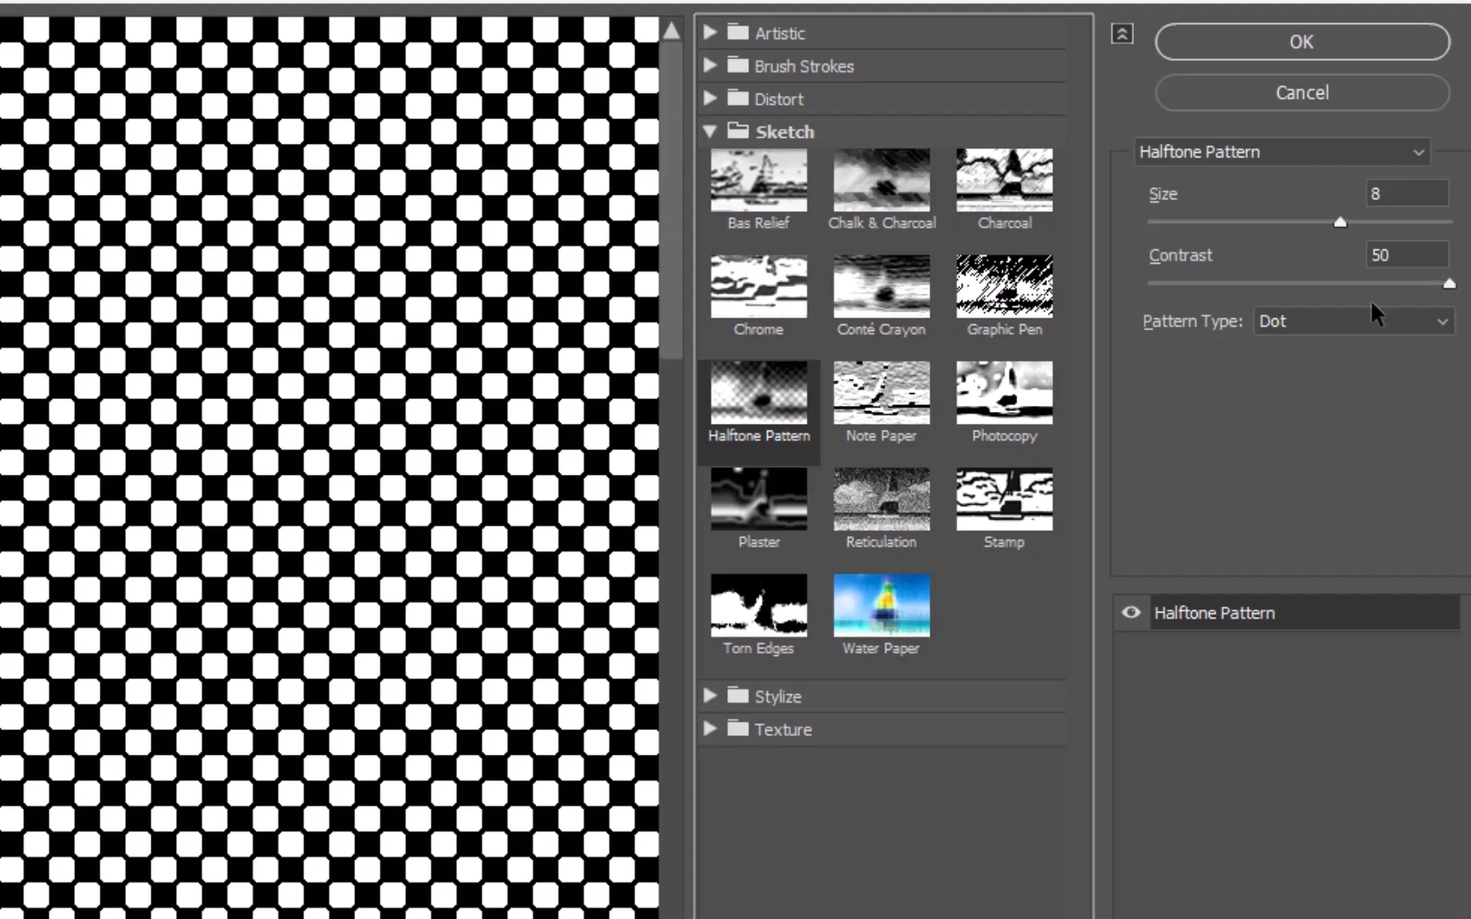
{"action": "left_click", "coordinate": [1276, 328]}
{"action": "left_click", "coordinate": [1277, 327]}
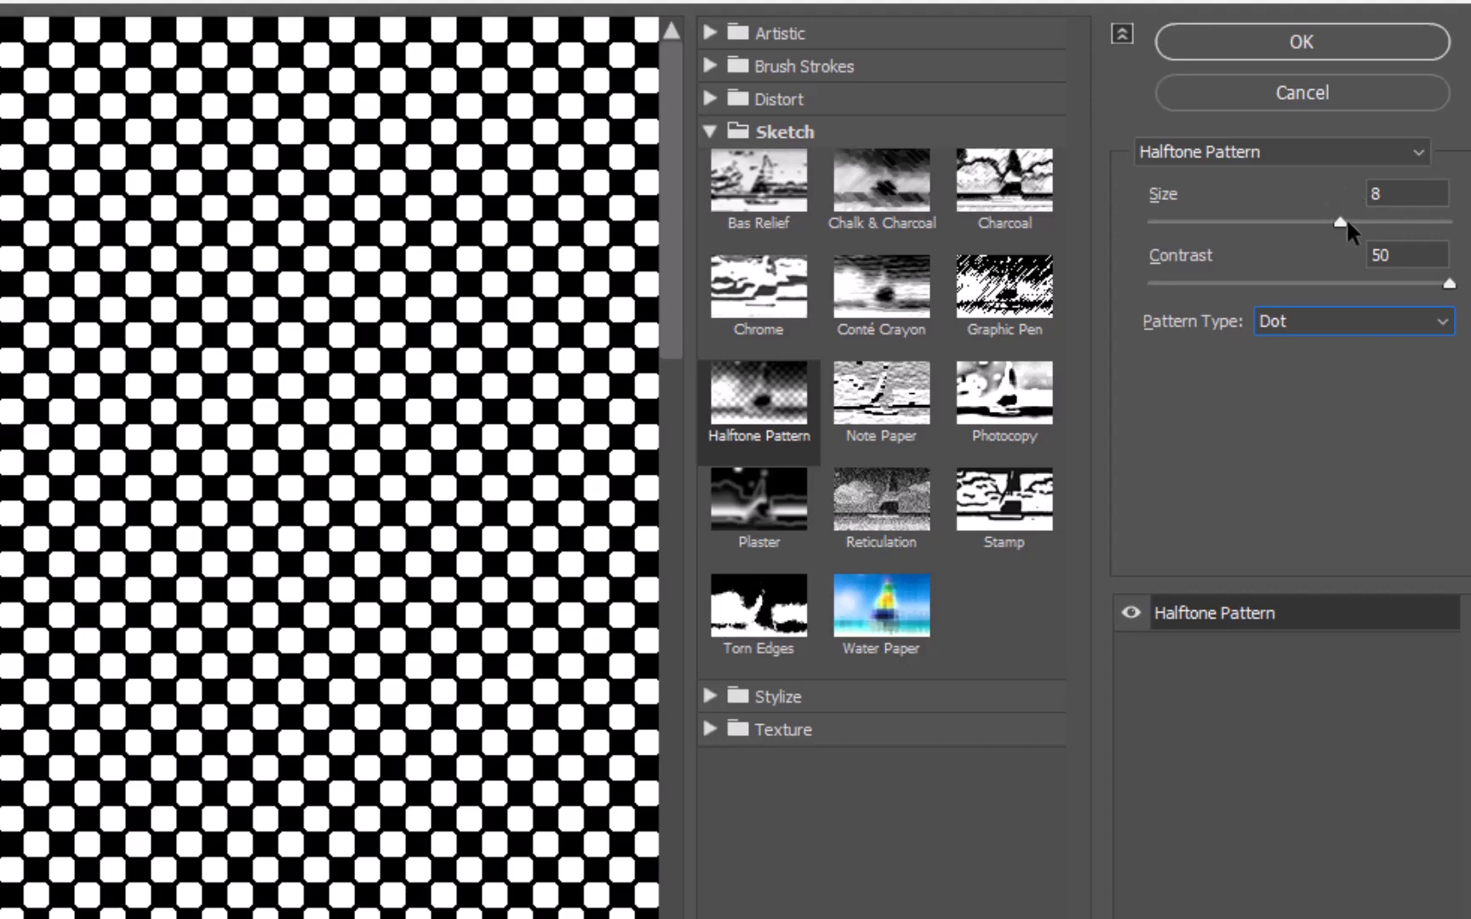
{"action": "left_click", "coordinate": [1293, 38]}
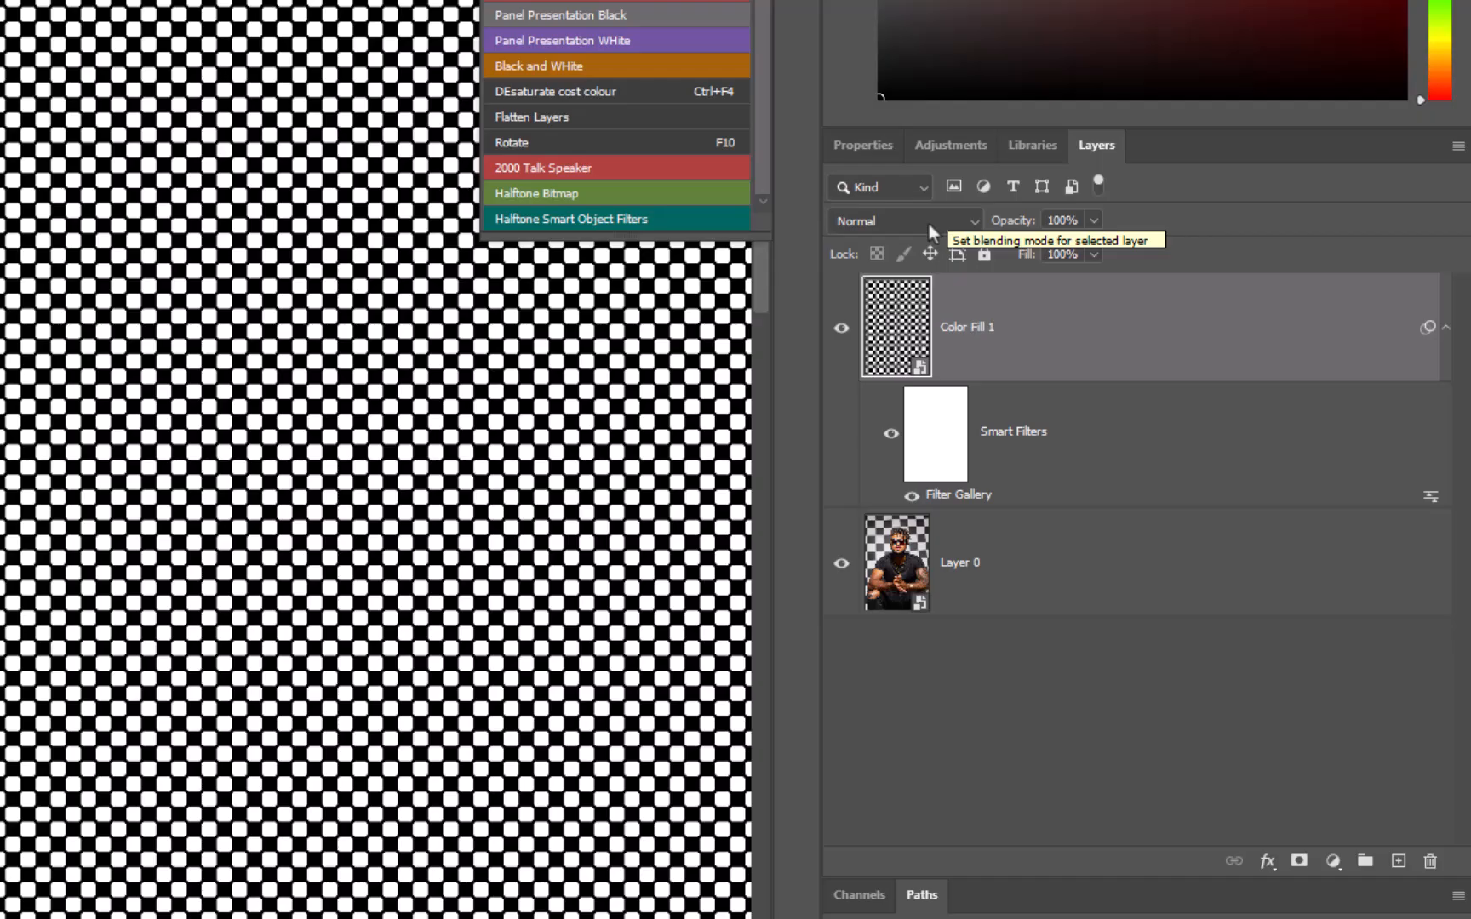
- Set the halftone fill layer's blend mode to Color Burn and check the dots around the sunglasses closely
{"action": "left_click", "coordinate": [926, 223]}
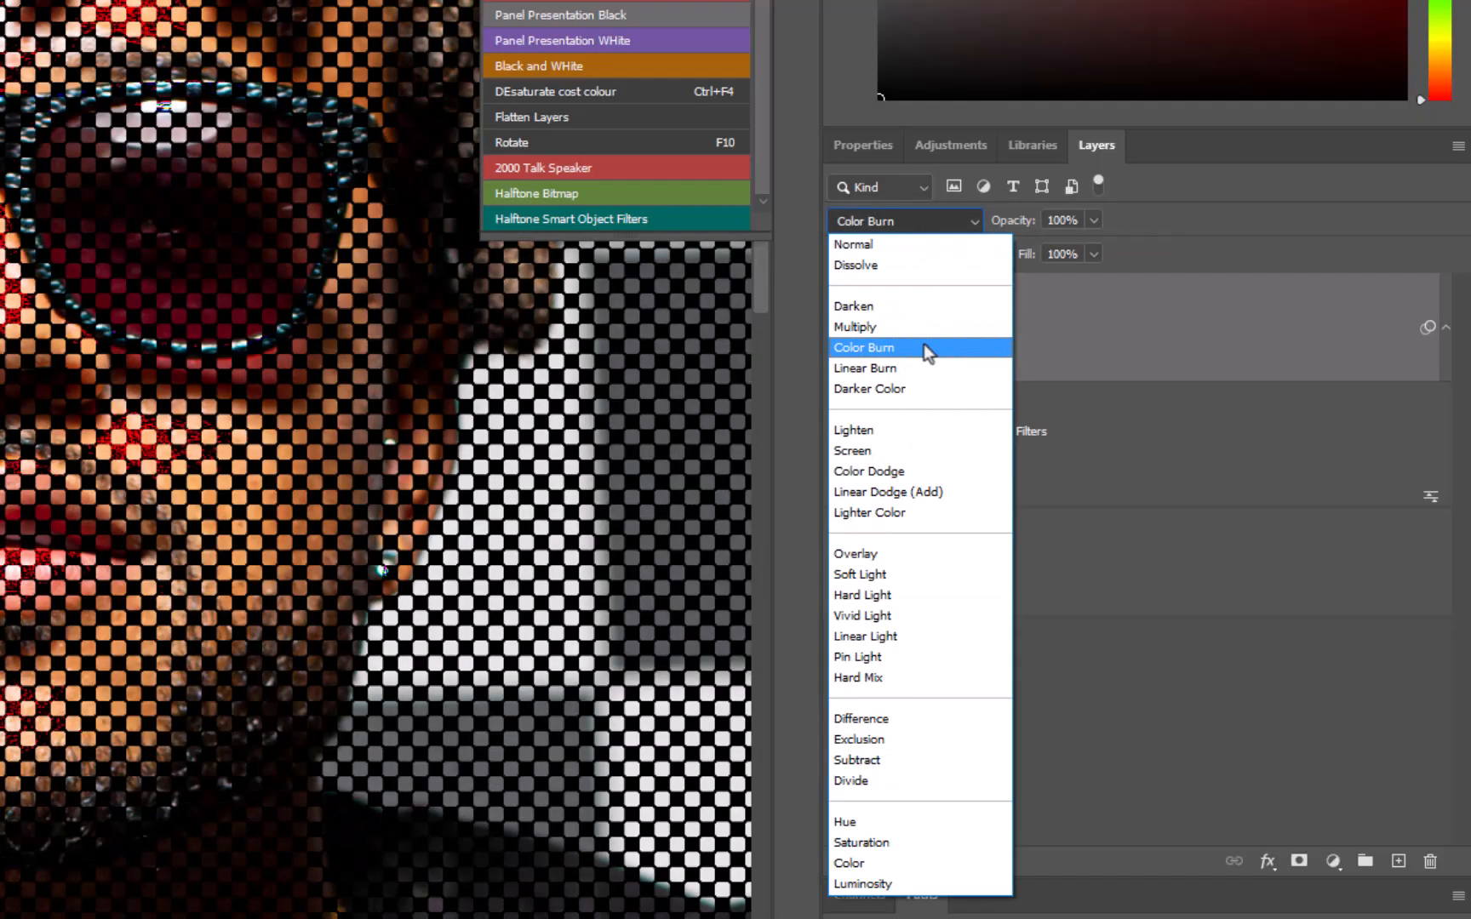
{"action": "left_click", "coordinate": [923, 347]}
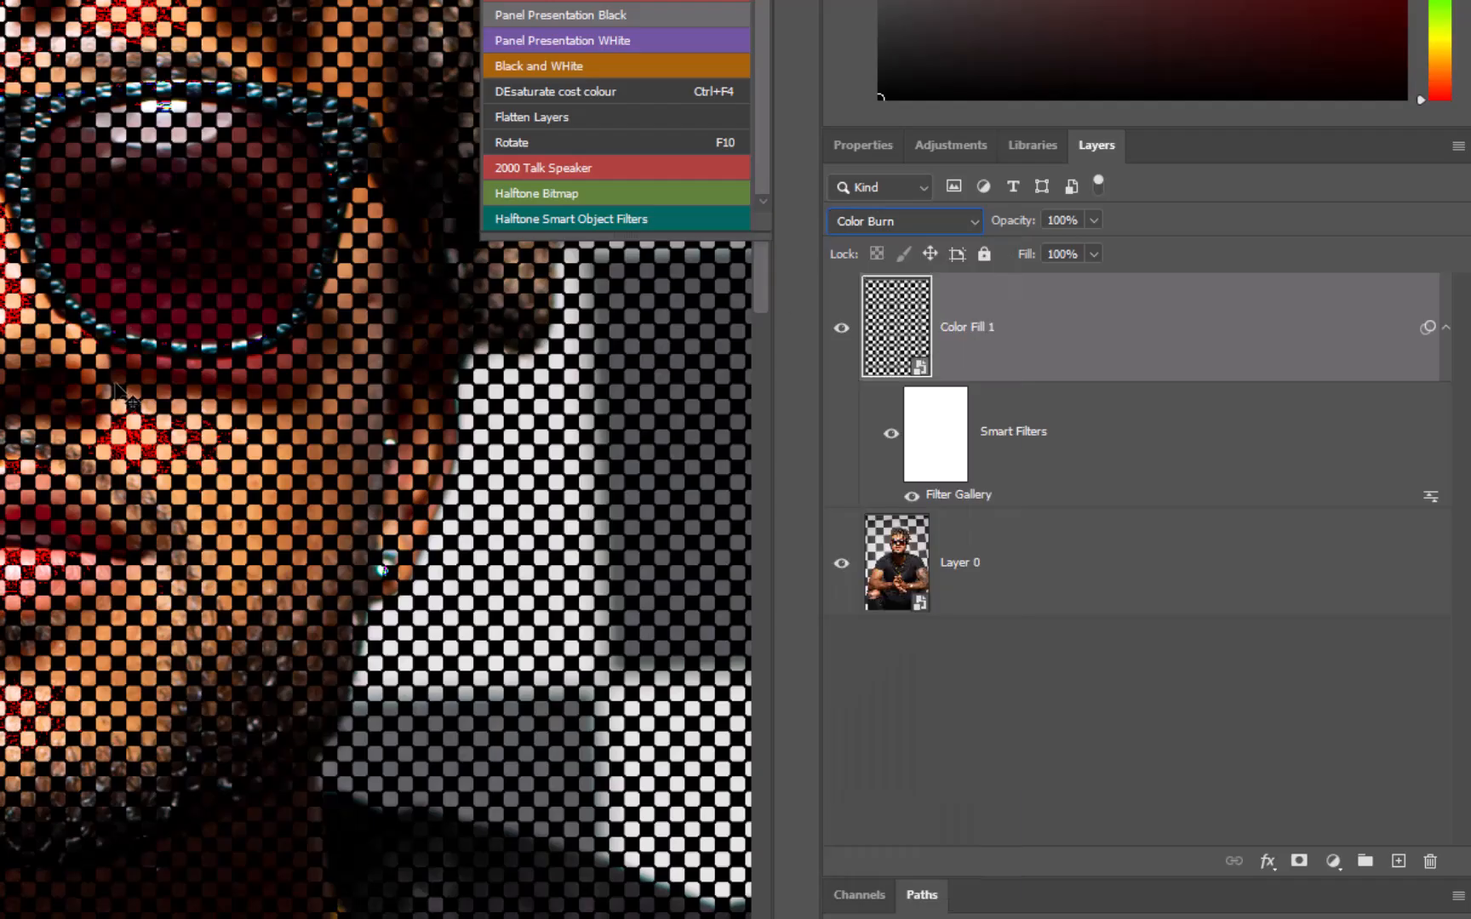
{"action": "scroll", "coordinate": [85, 179], "scroll_direction": "up", "scroll_amount": 3}
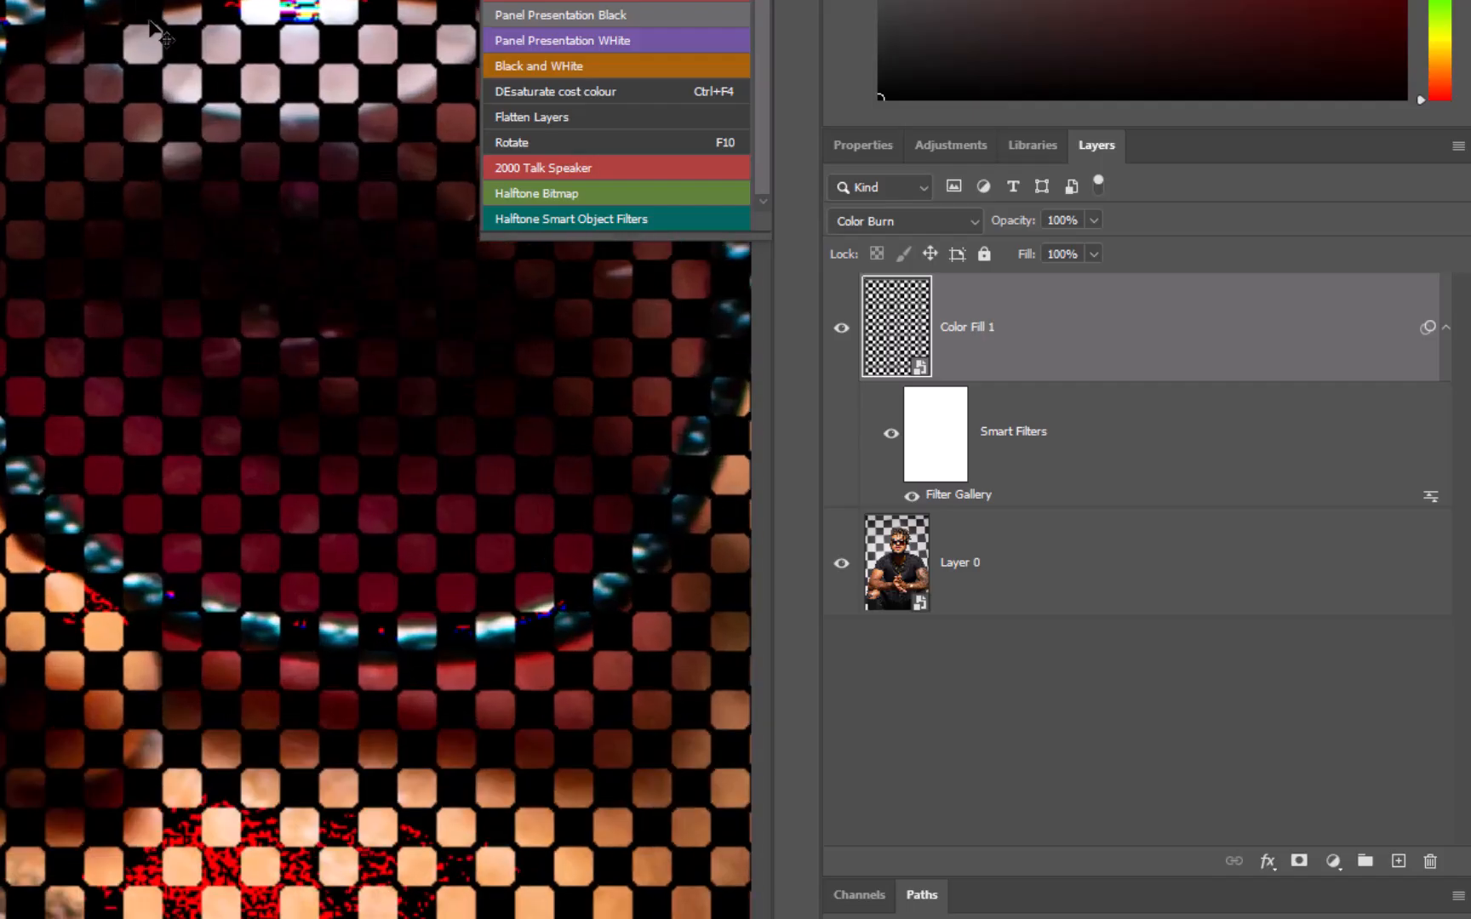
{"action": "scroll", "coordinate": [152, 53], "scroll_direction": "down", "scroll_amount": 2}
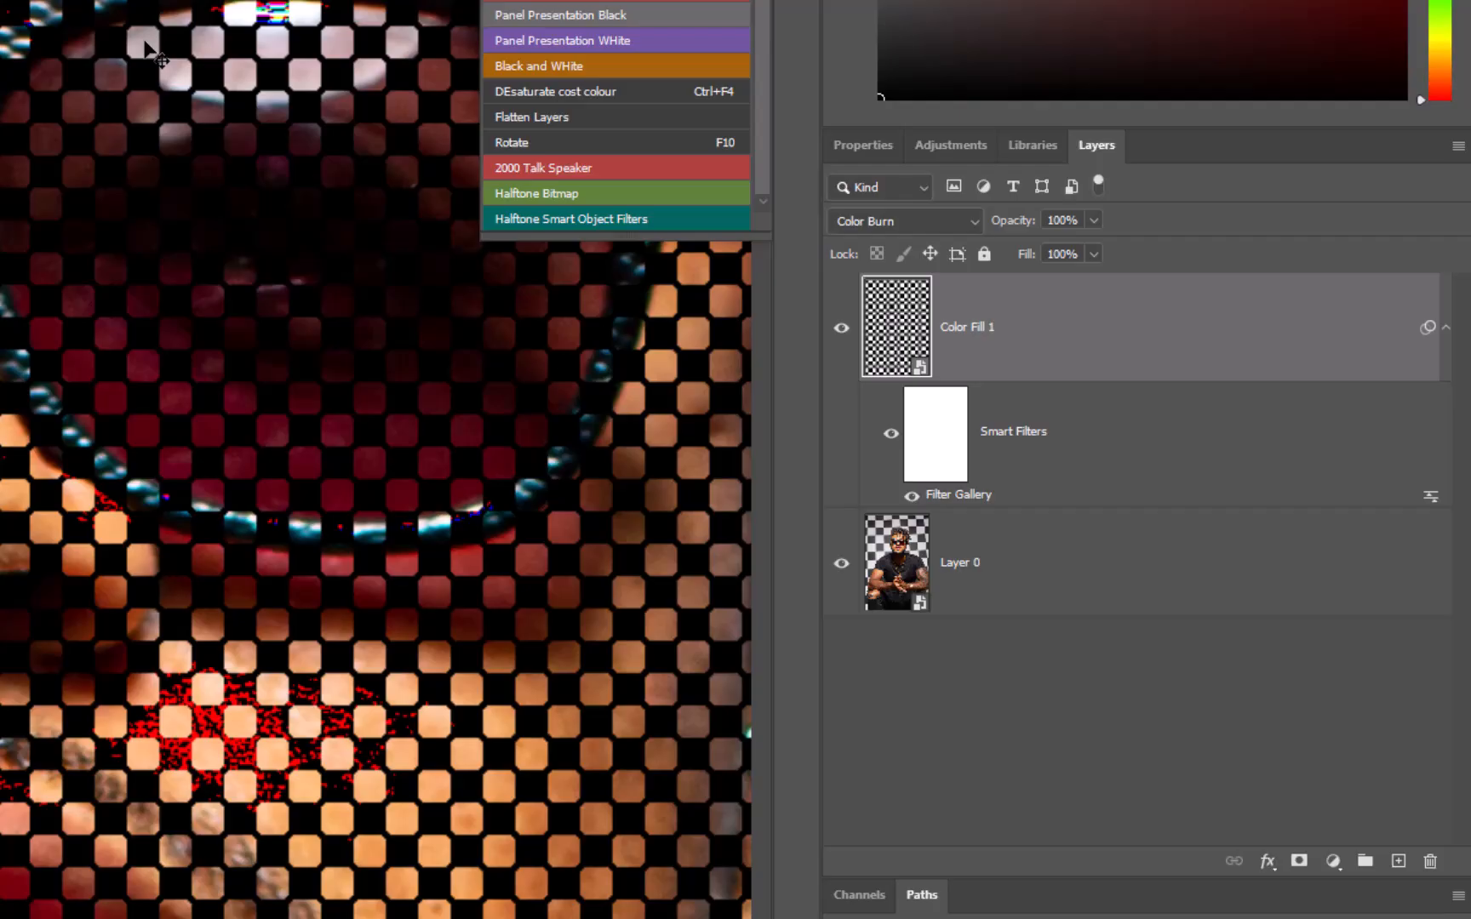
- Try a Black & White adjustment above Layer 0 with the High Contrast Blue Filter and High Contrast Red Filter presets, and delete it
{"action": "left_click", "coordinate": [1093, 540]}
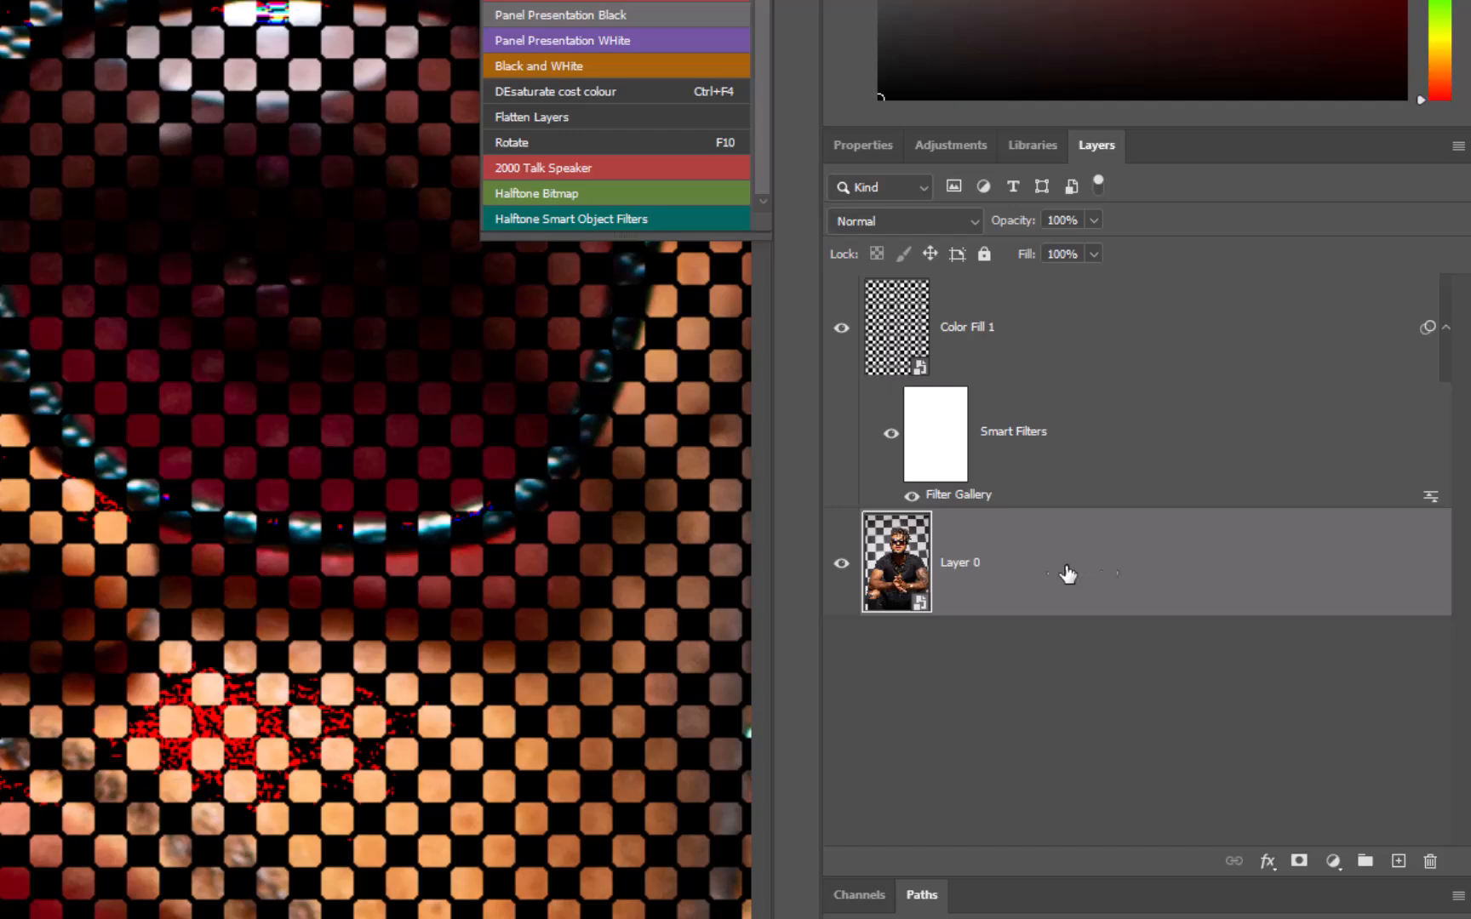
{"action": "left_click", "coordinate": [1333, 861]}
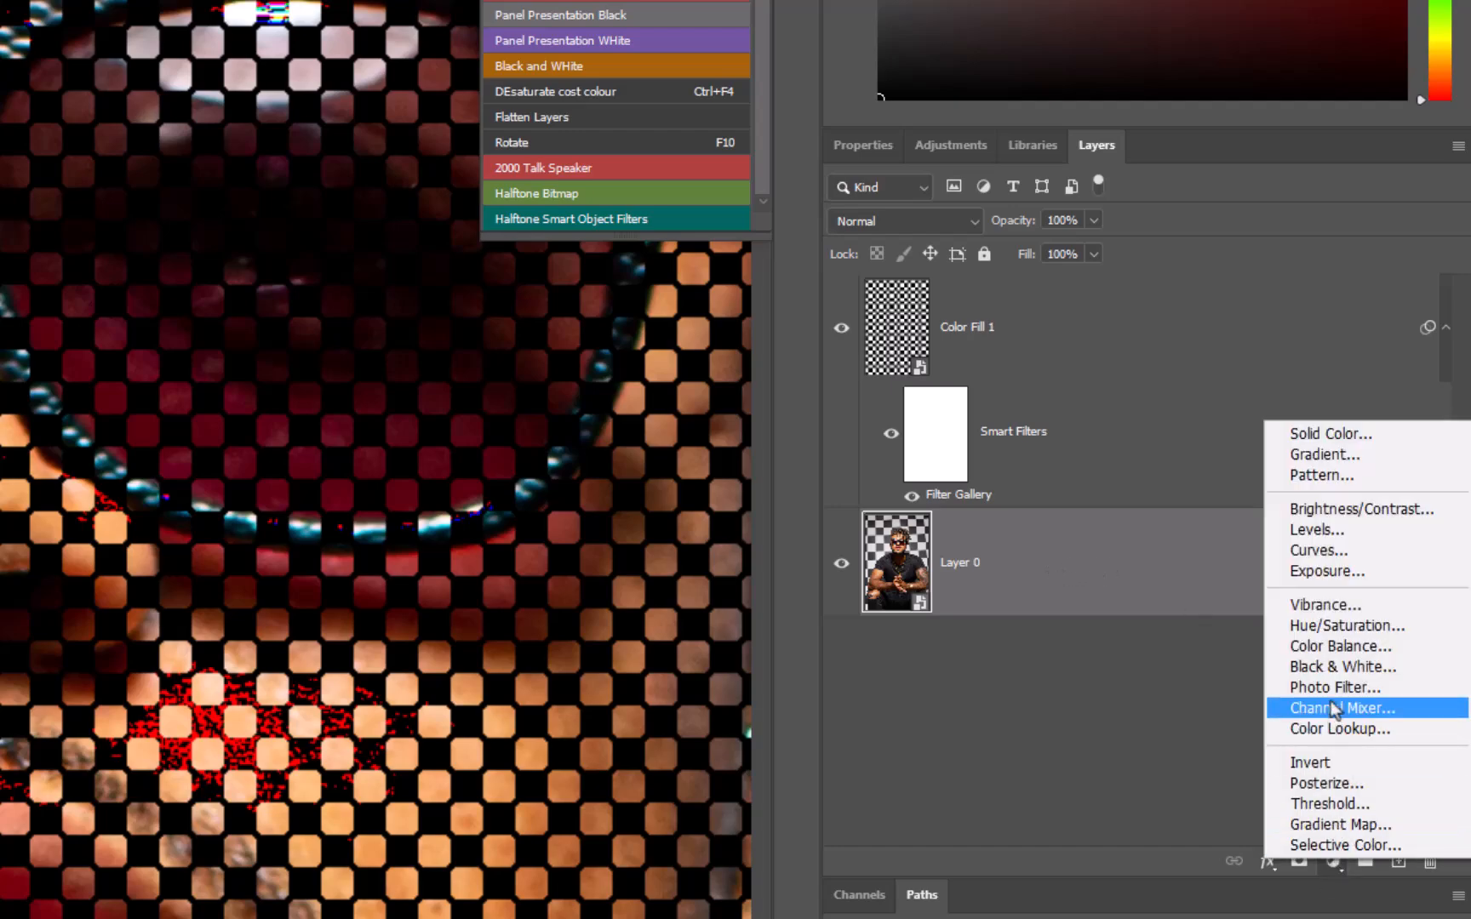
{"action": "left_click", "coordinate": [1333, 673]}
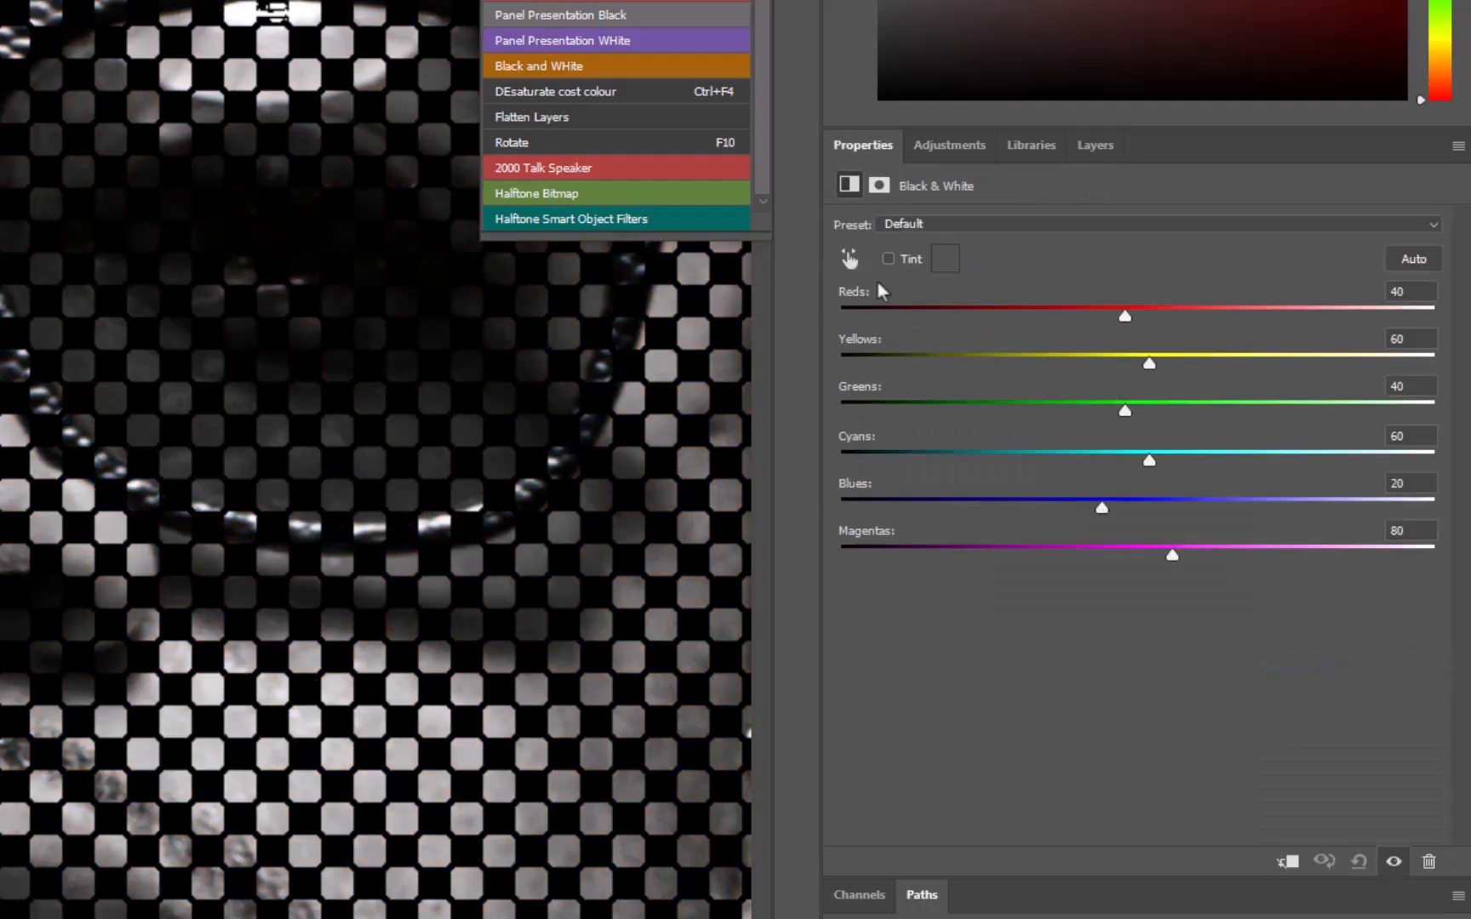
{"action": "left_click", "coordinate": [924, 224]}
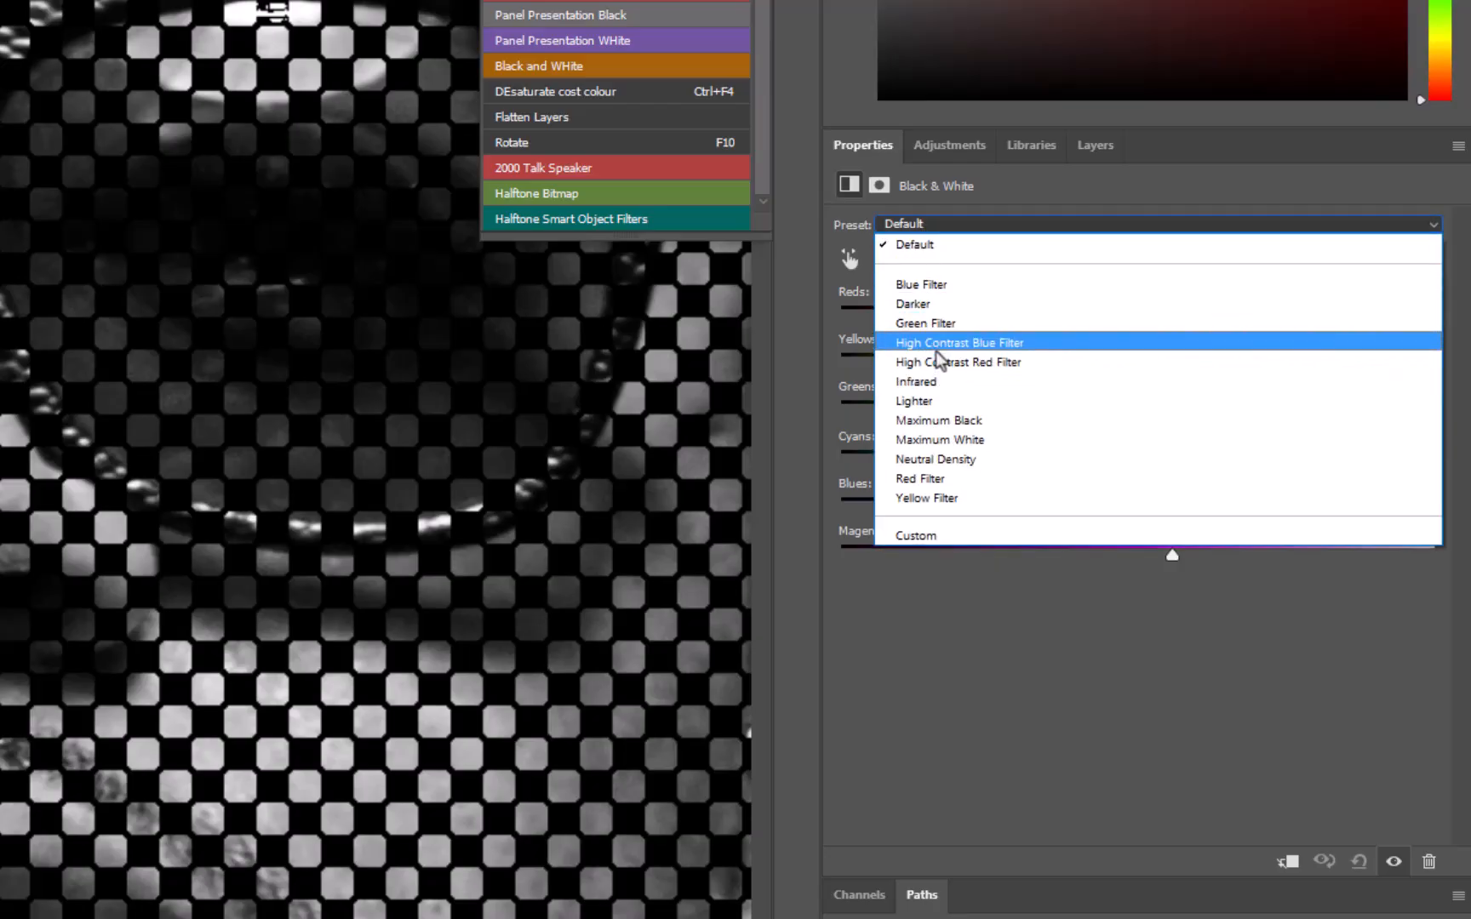
{"action": "left_click", "coordinate": [936, 346]}
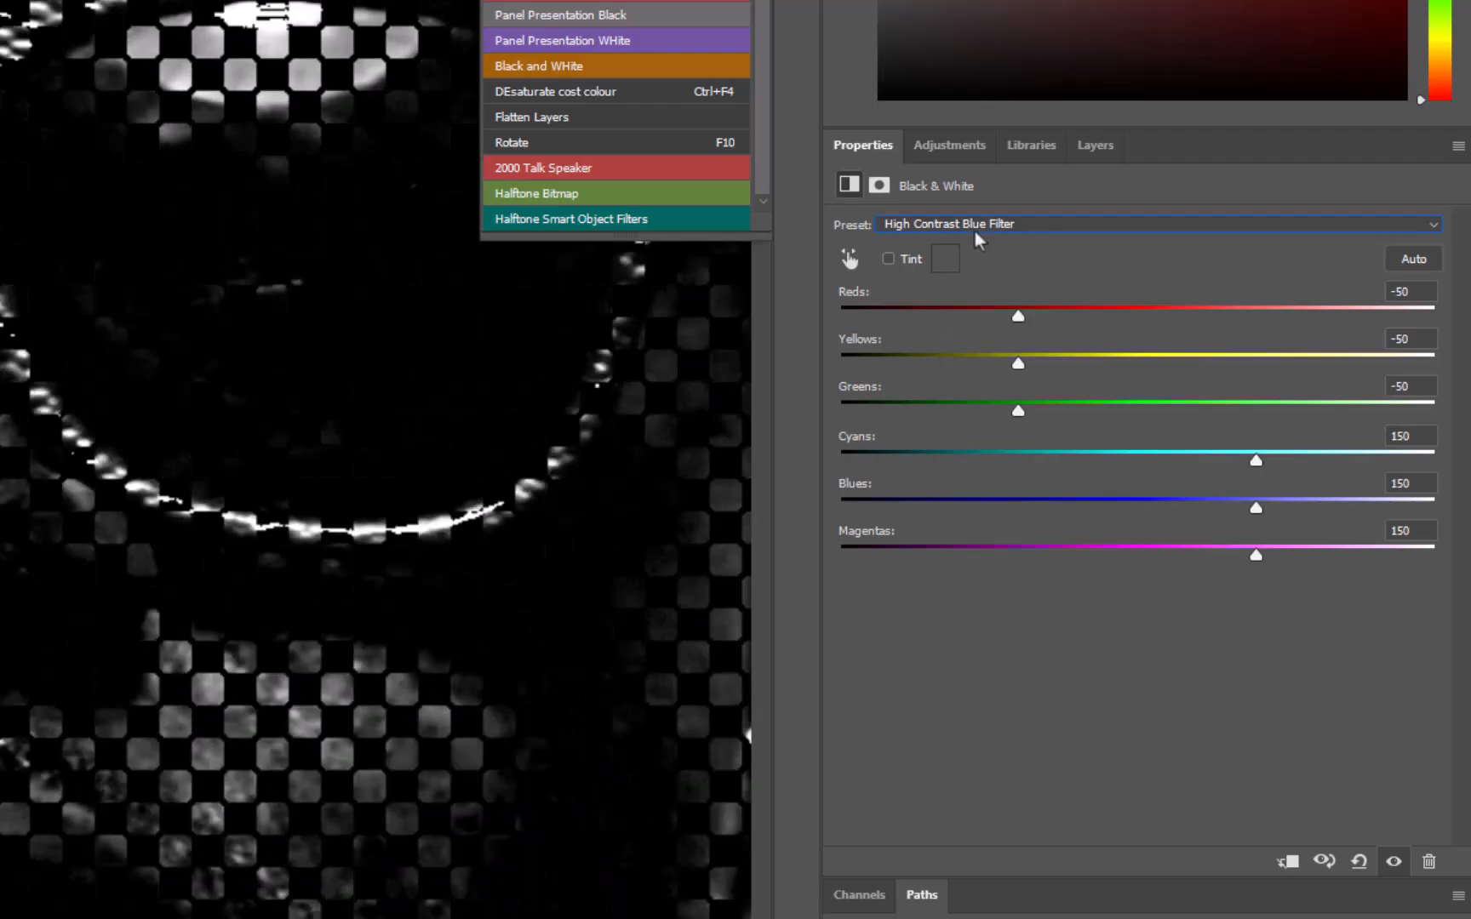
{"action": "left_click", "coordinate": [975, 228]}
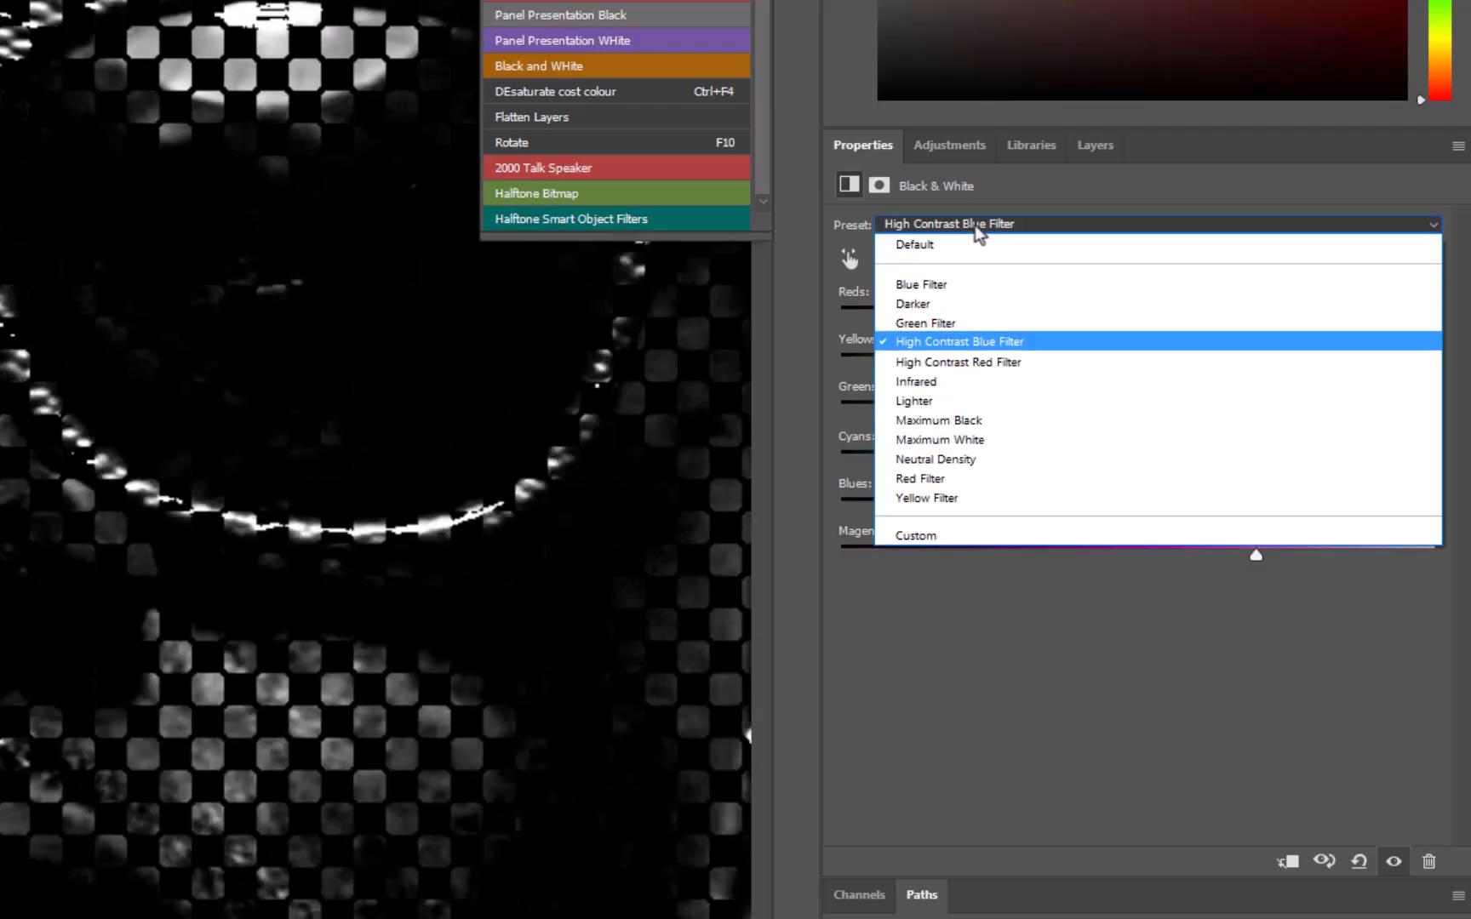
{"action": "left_click", "coordinate": [963, 362]}
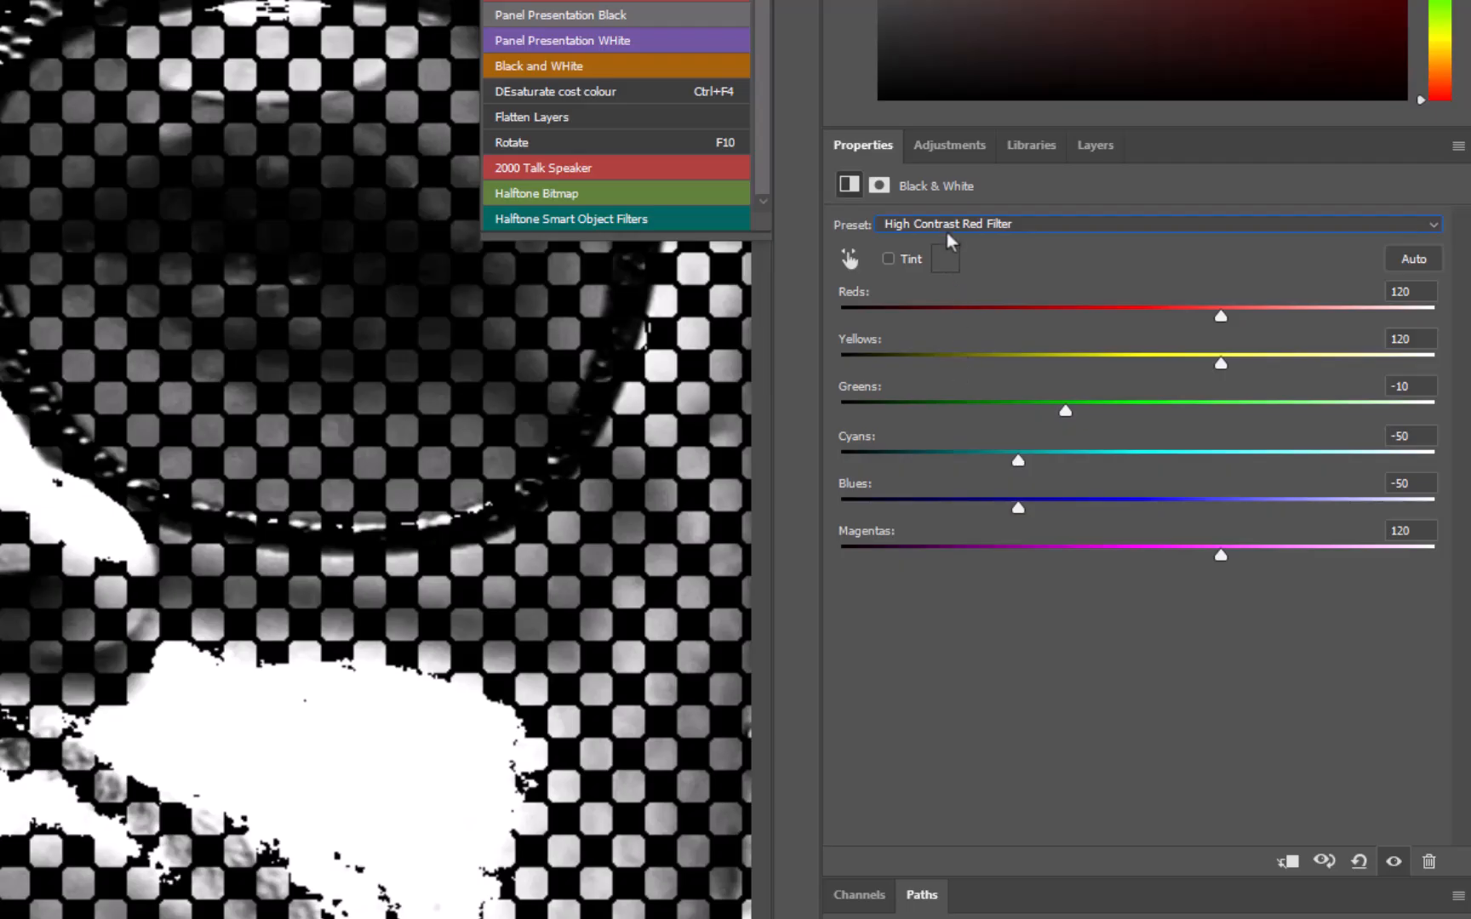
{"action": "left_click", "coordinate": [1090, 146]}
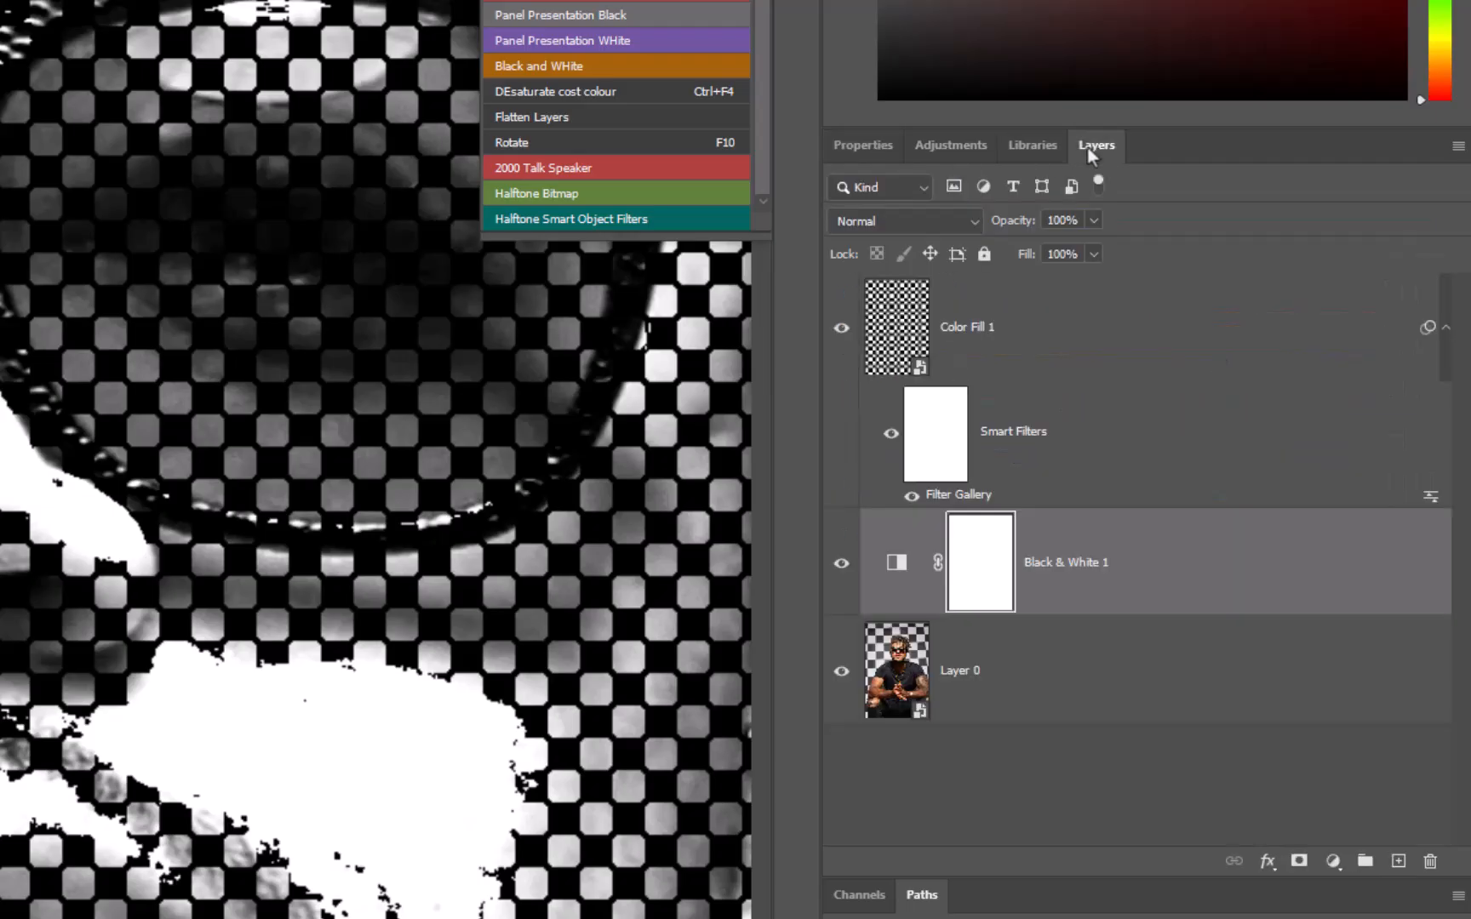
{"action": "left_click_drag", "start_coordinate": [1145, 587], "coordinate": [1430, 860]}
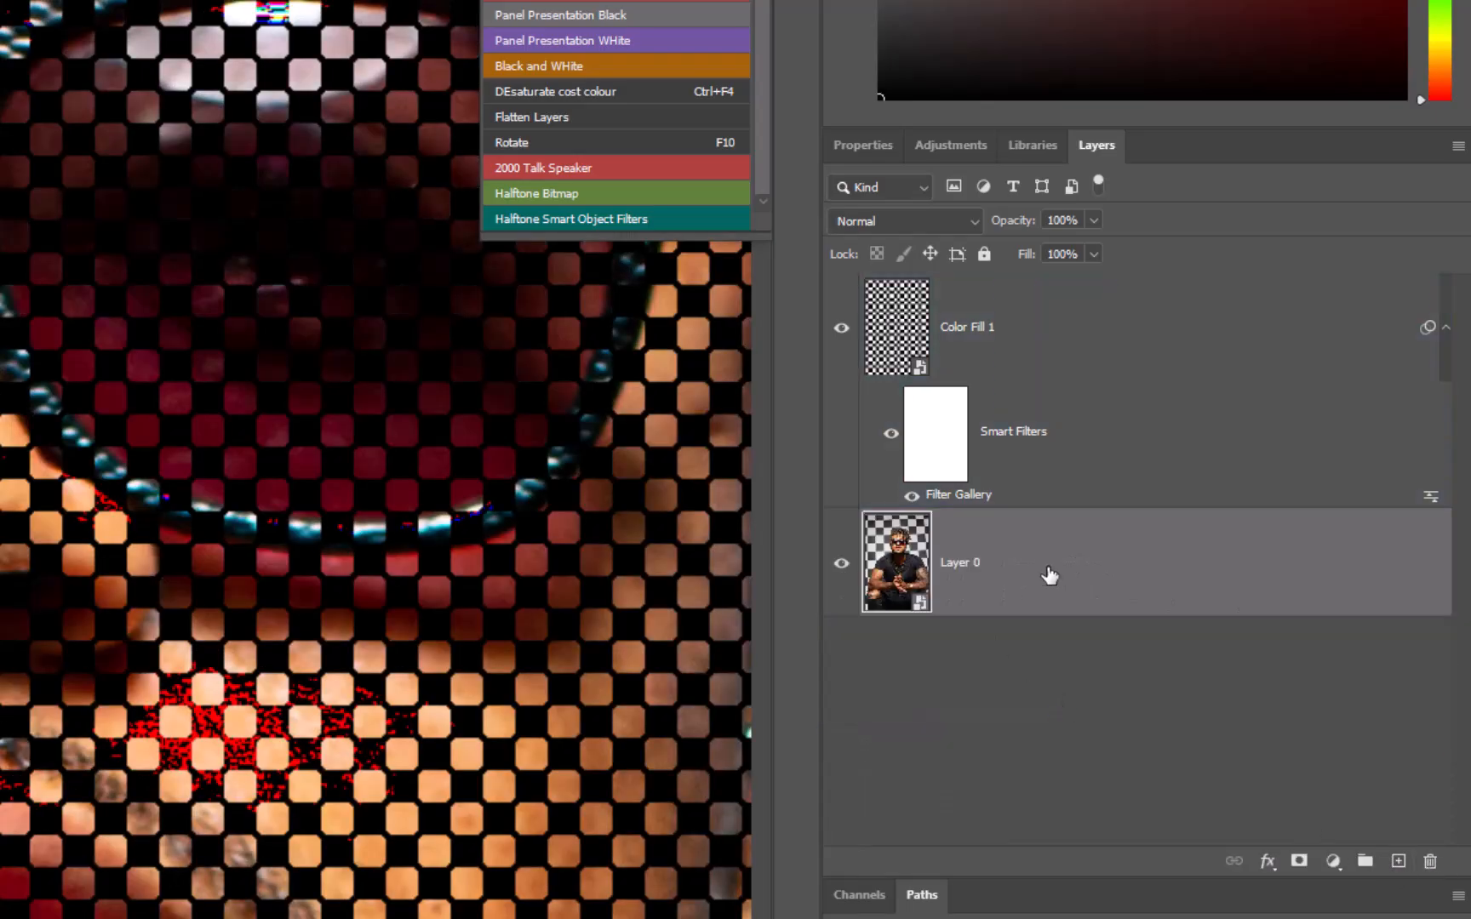
- Add a Channel Mixer adjustment above Layer 0 and make it monochrome
{"action": "left_click", "coordinate": [1333, 862]}
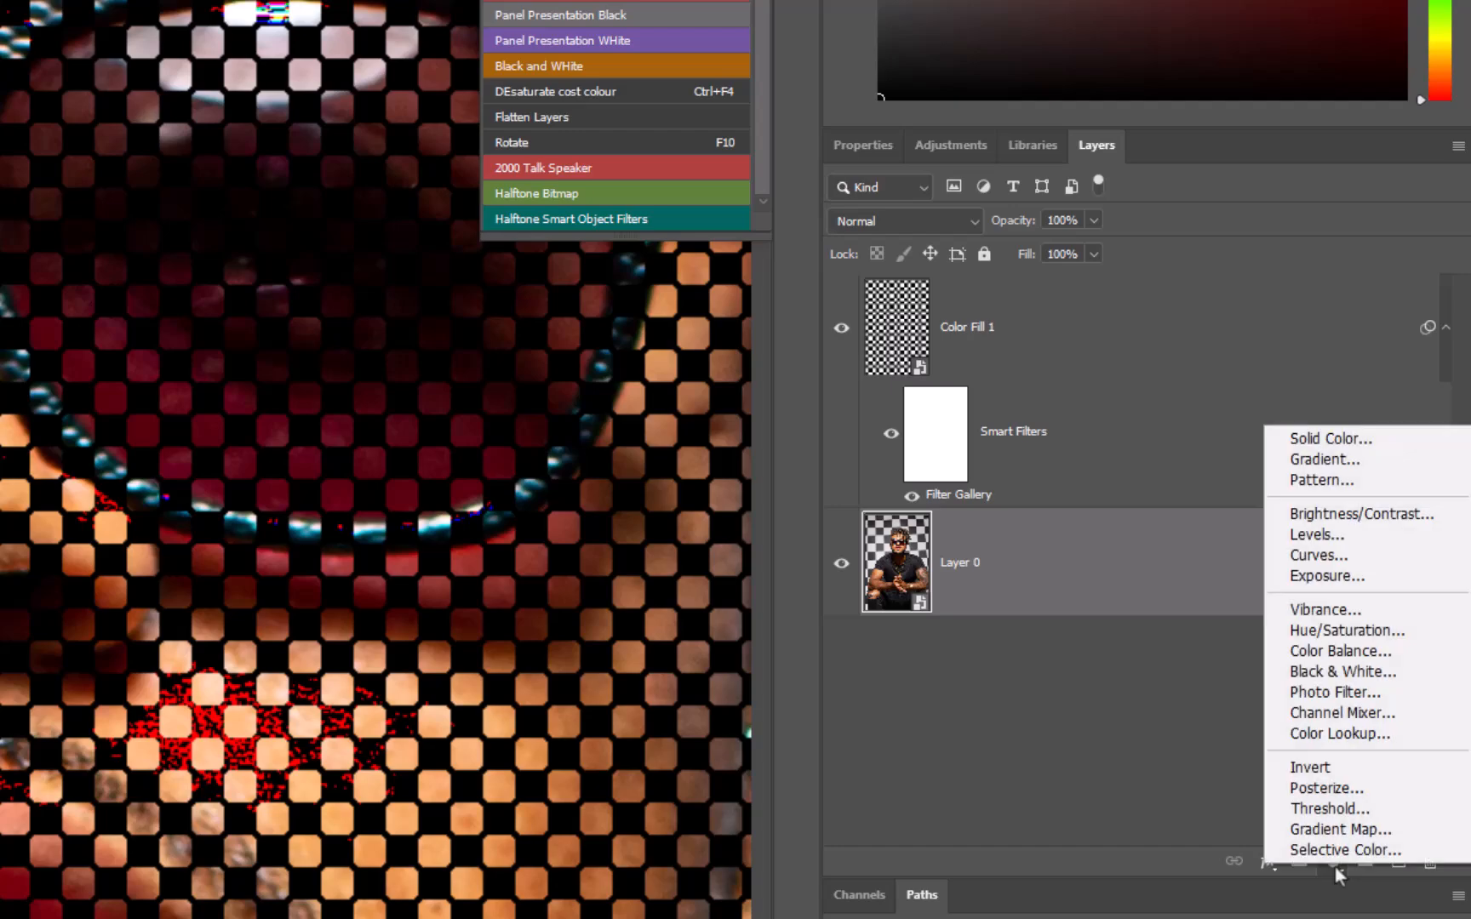
{"action": "left_click", "coordinate": [1345, 713]}
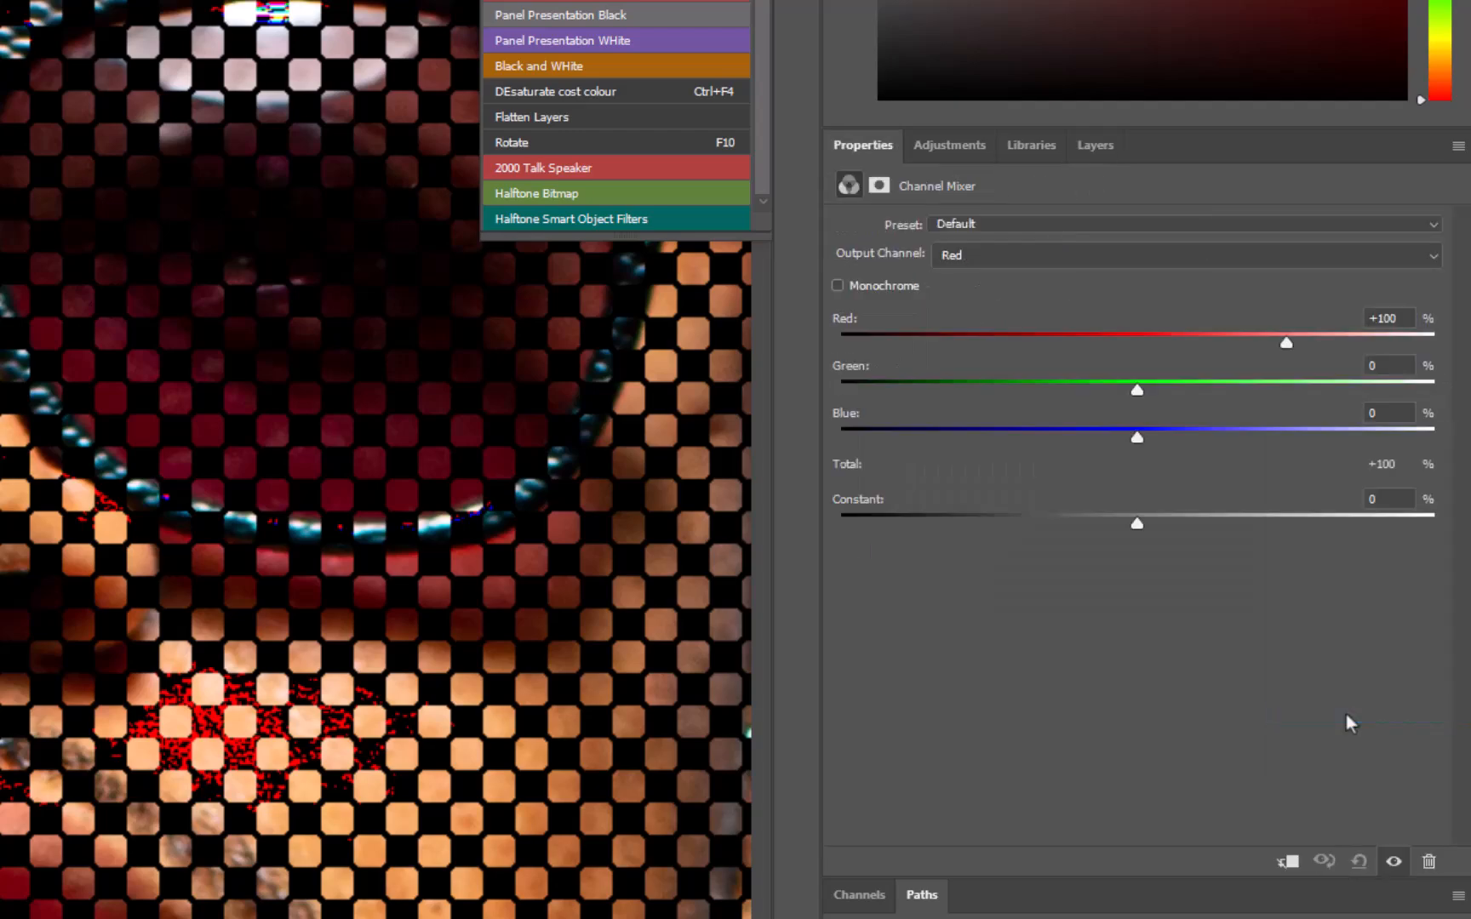
{"action": "left_click", "coordinate": [841, 286]}
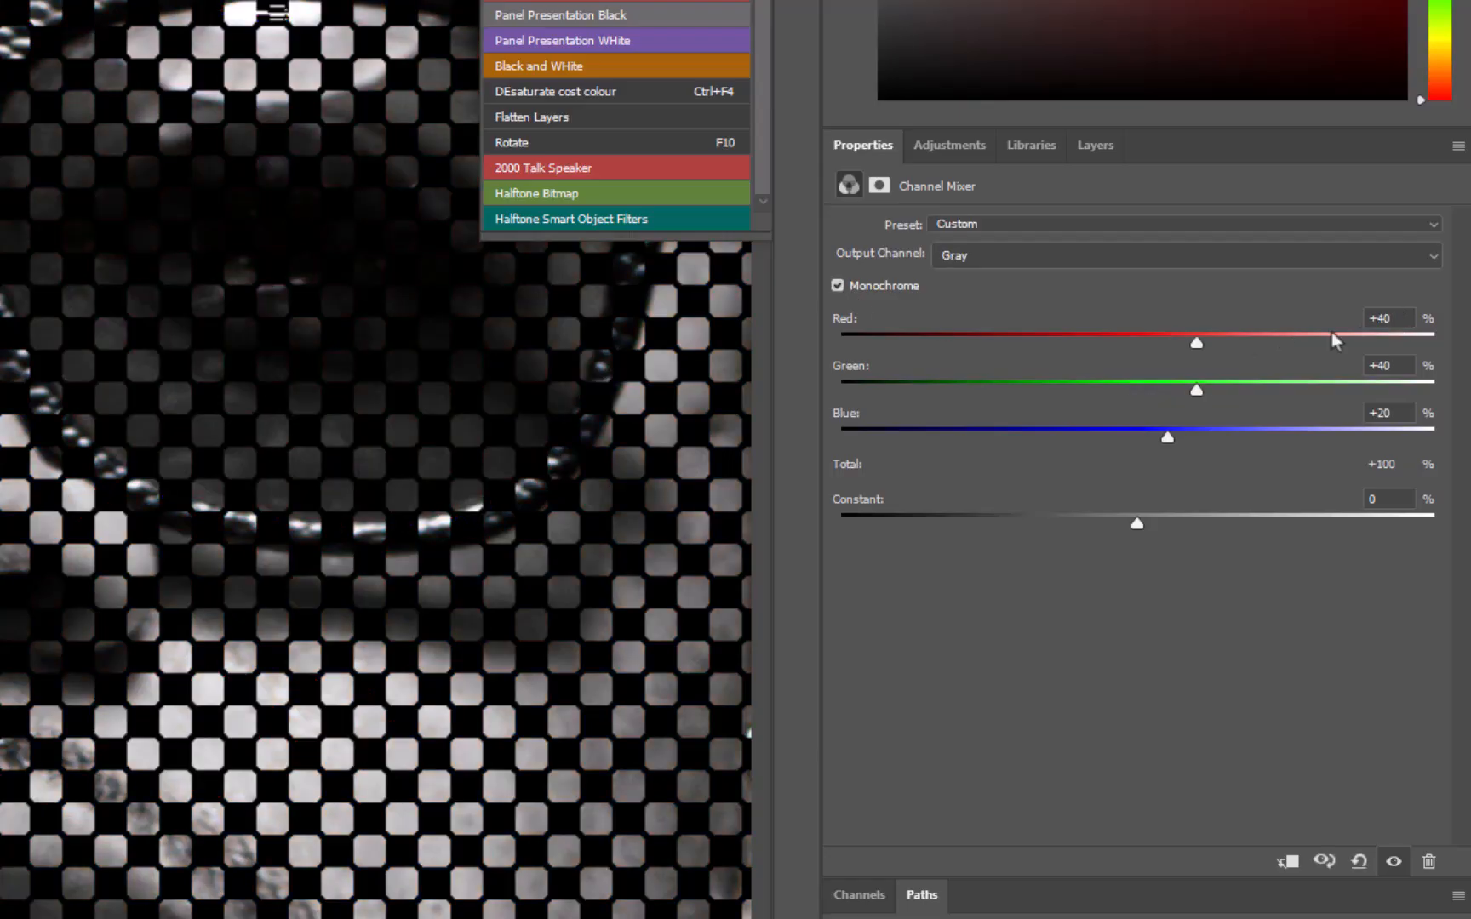
- Set the Channel Mixer's gray output to red 78%, green 22% and blue 0%, and check the result on the face
{"action": "left_click", "coordinate": [1379, 319]}
{"action": "type", "text": "78"}
{"action": "key", "text": "Tab"}
{"action": "type", "text": "22"}
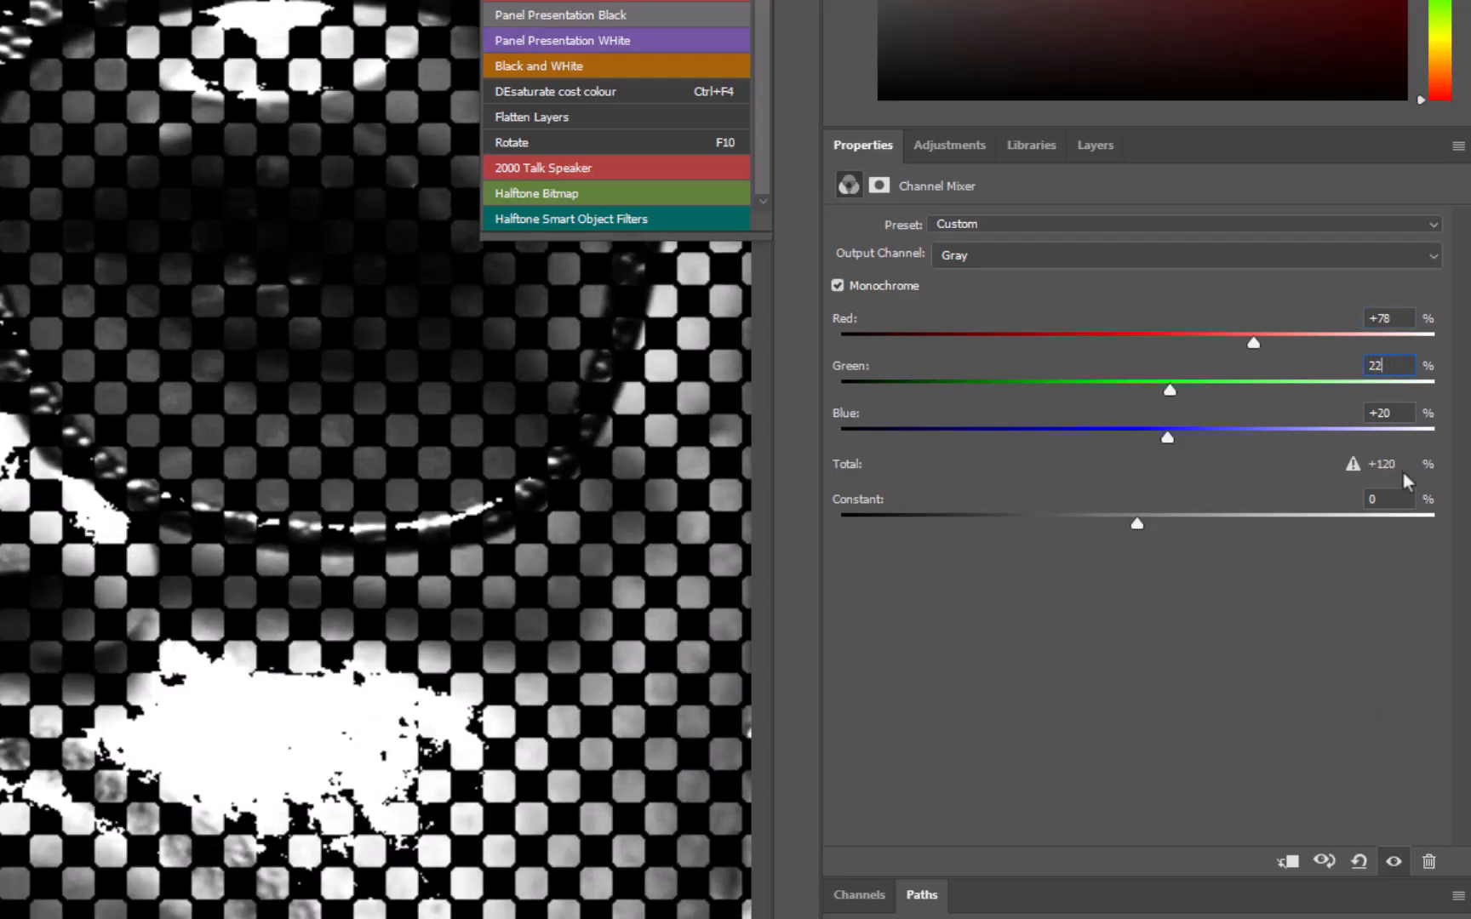
{"action": "key", "text": "Tab"}
{"action": "type", "text": "0"}
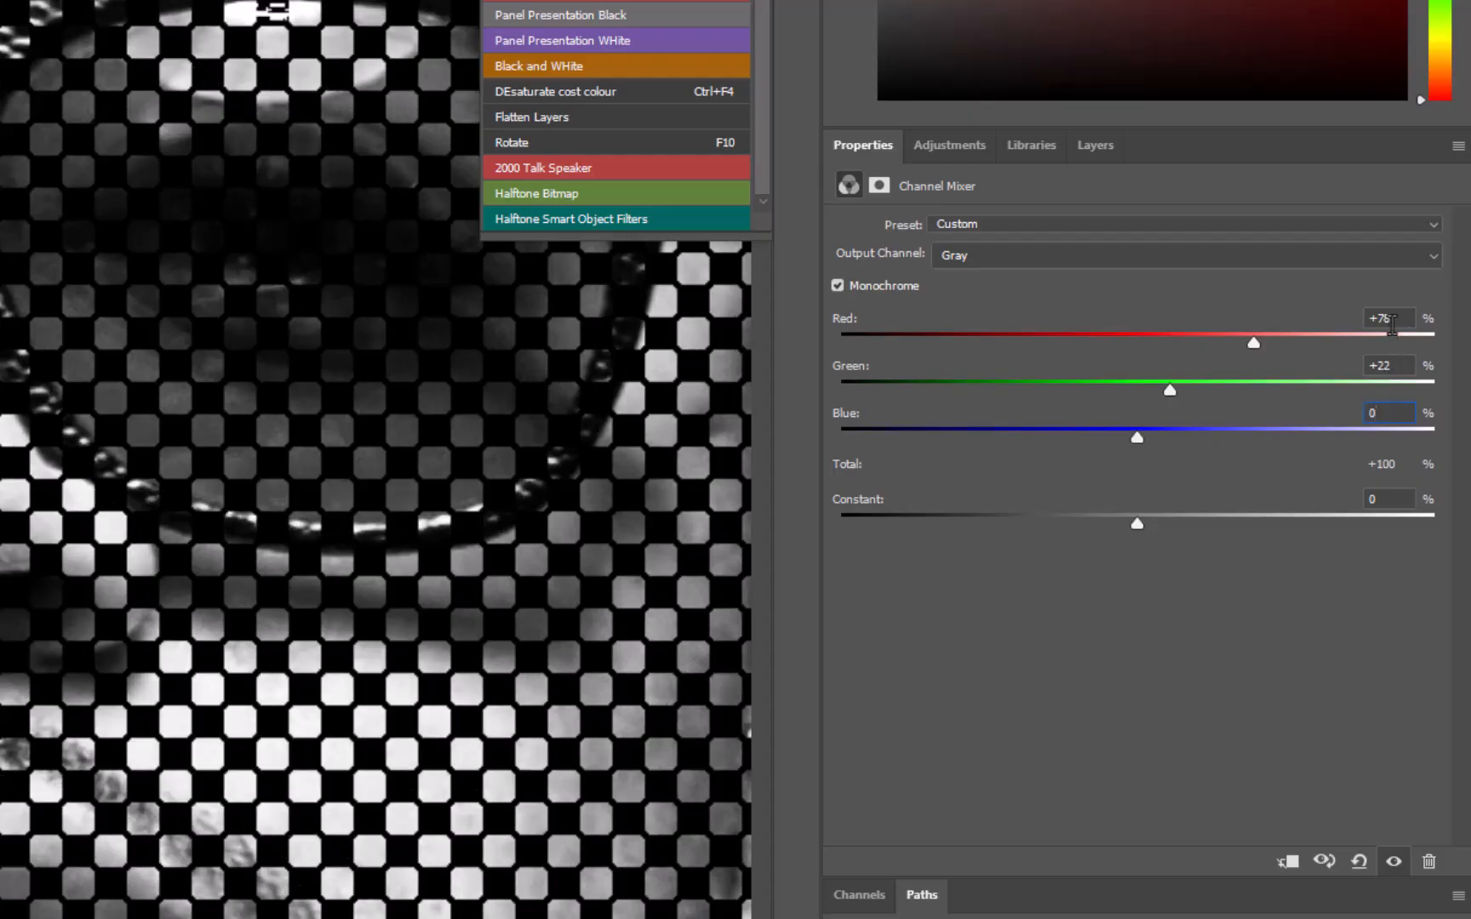
{"action": "left_click", "coordinate": [1094, 146]}
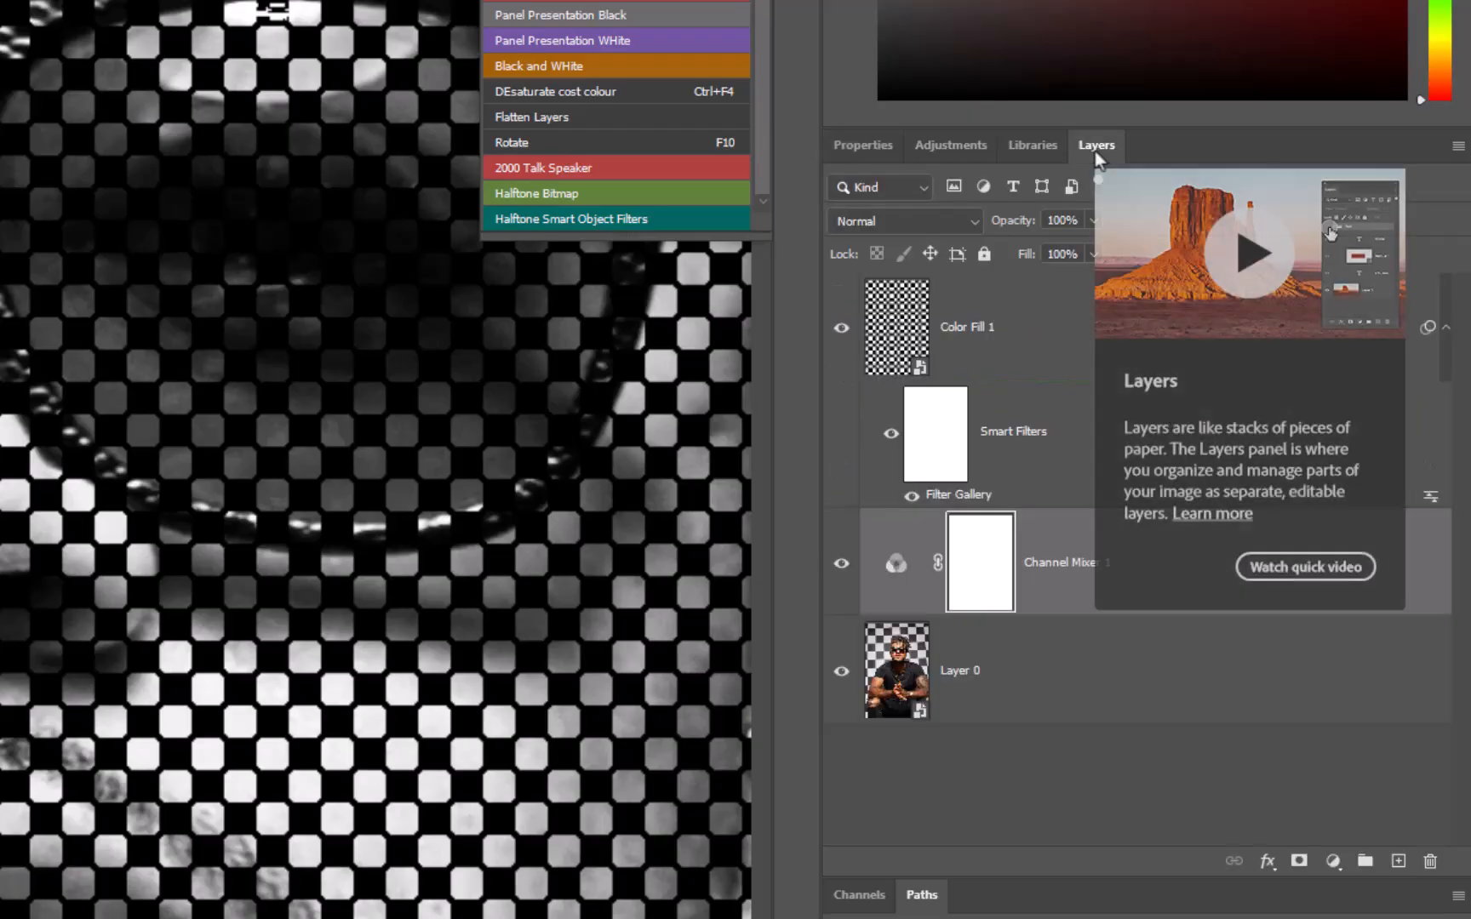
{"action": "scroll", "coordinate": [199, 266], "scroll_direction": "down", "scroll_amount": 2}
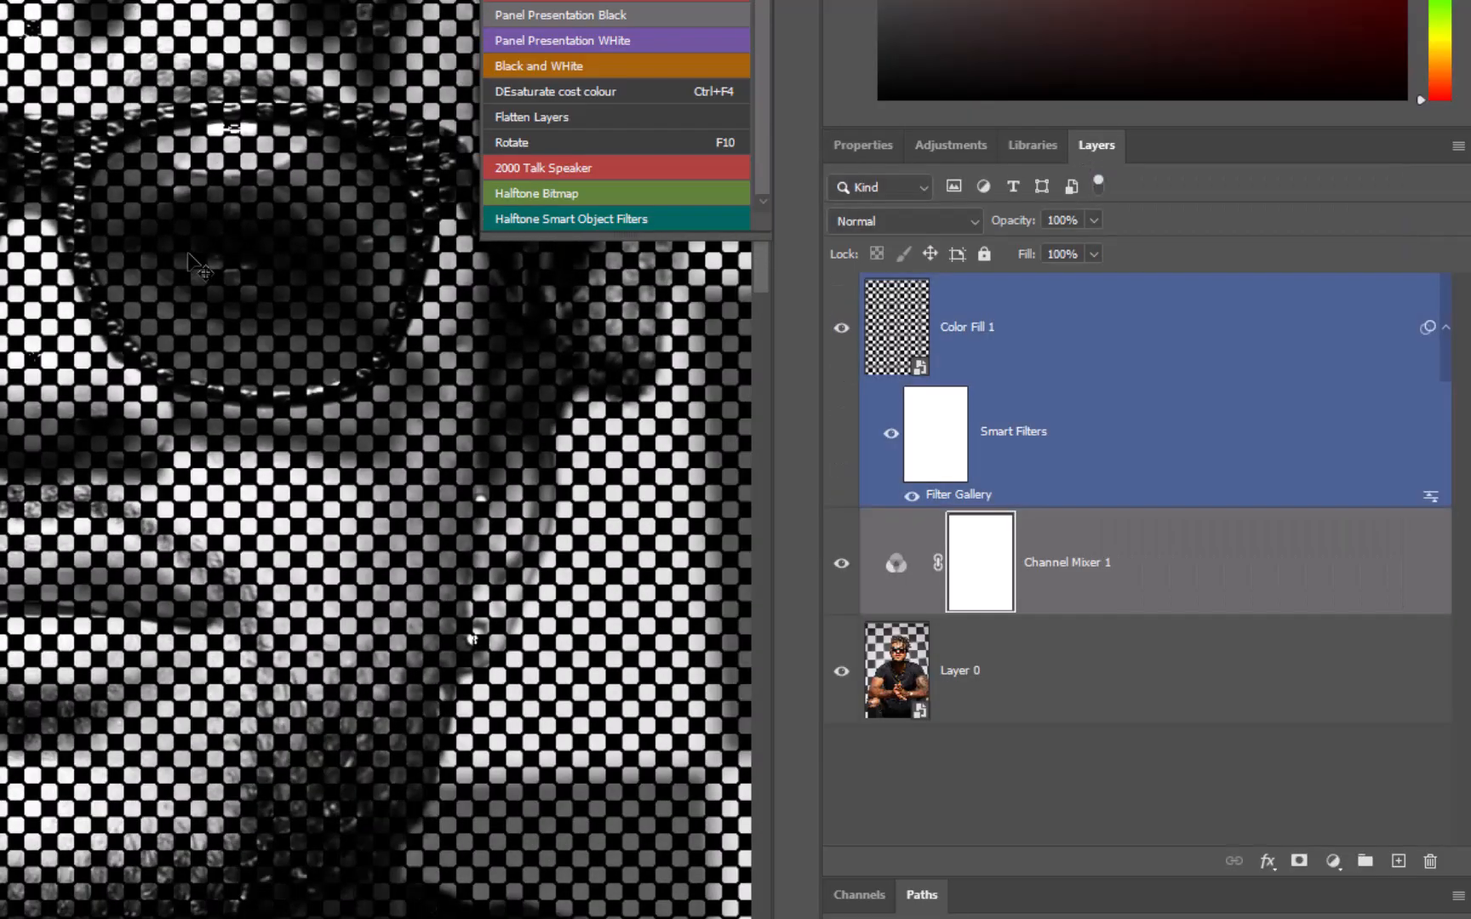
- Add a Levels adjustment above the Color Fill 1 halftone layer, leaving its preset at Default
{"action": "left_click", "coordinate": [847, 672]}
{"action": "left_click", "coordinate": [966, 326]}
{"action": "left_click_drag", "start_coordinate": [414, 387], "coordinate": [380, 332]}
{"action": "left_click", "coordinate": [988, 552]}
{"action": "left_click", "coordinate": [928, 460]}
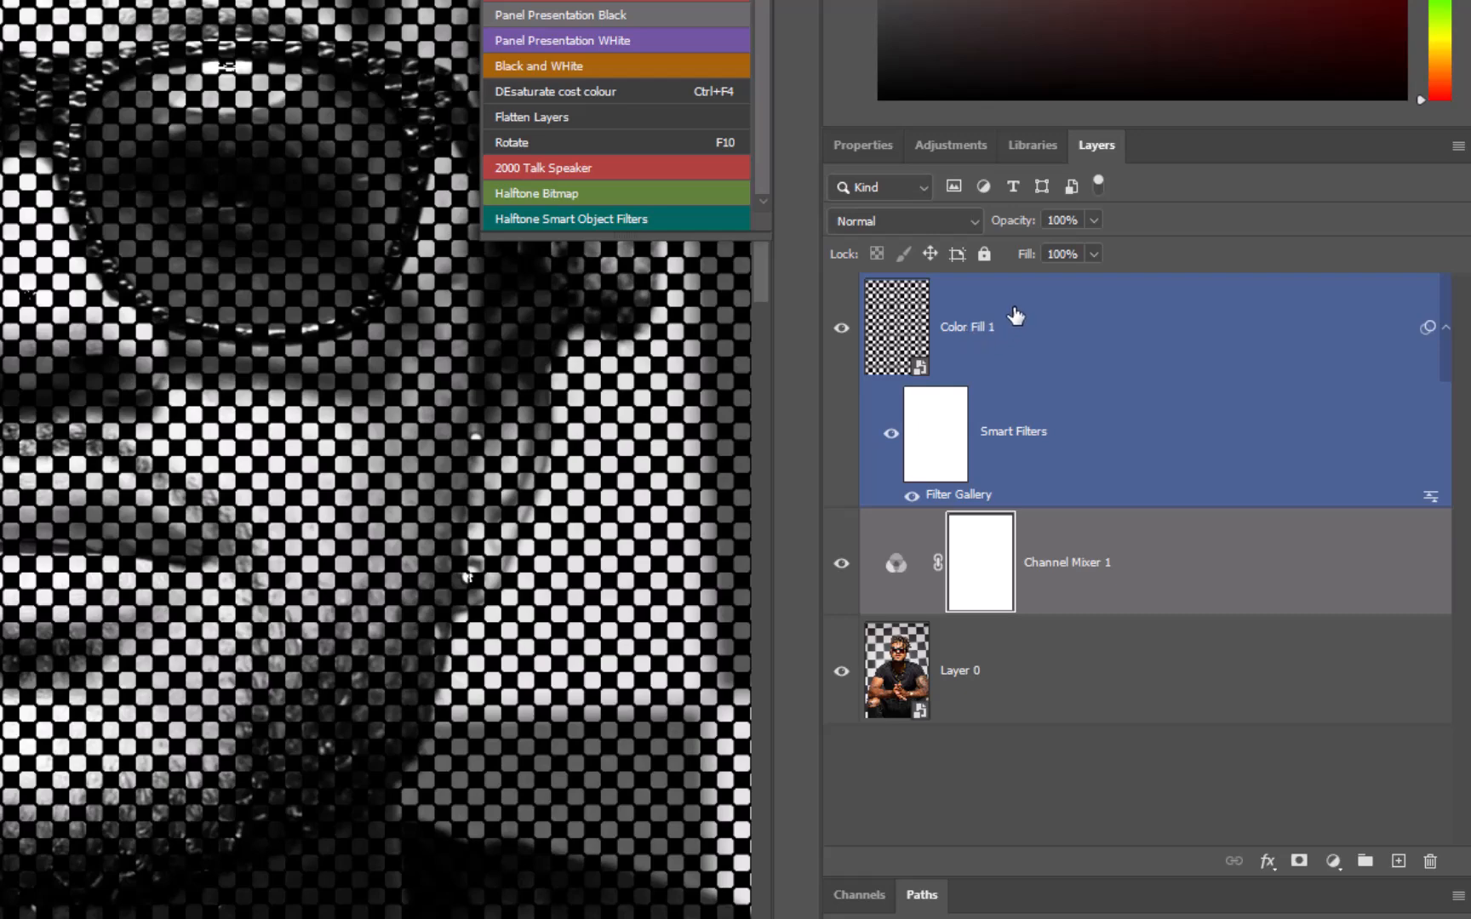
{"action": "key", "text": "alt+shift+b"}
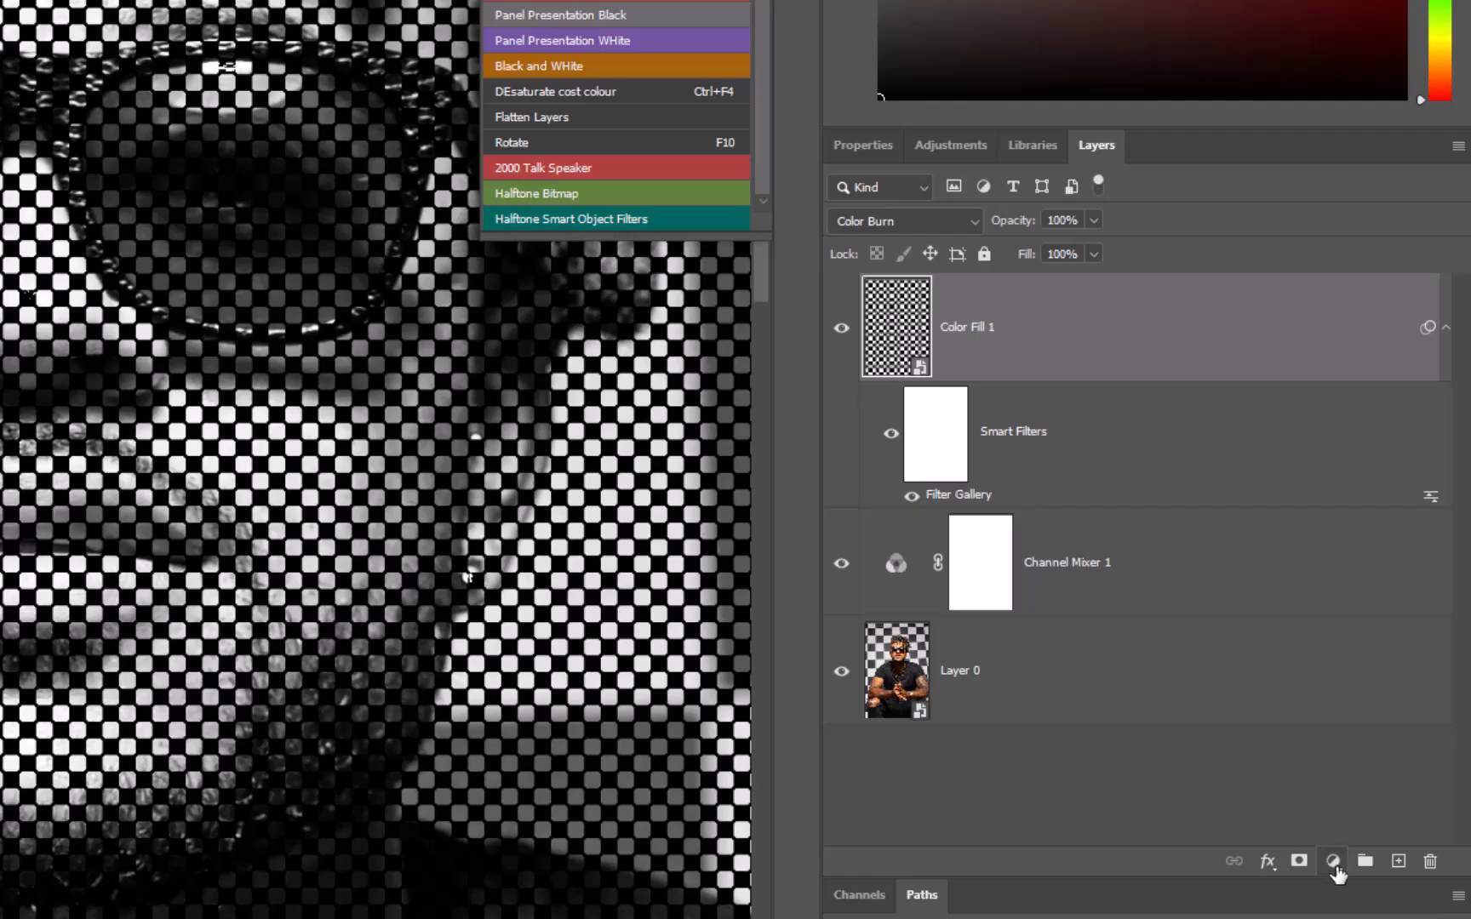
{"action": "left_click", "coordinate": [1333, 861]}
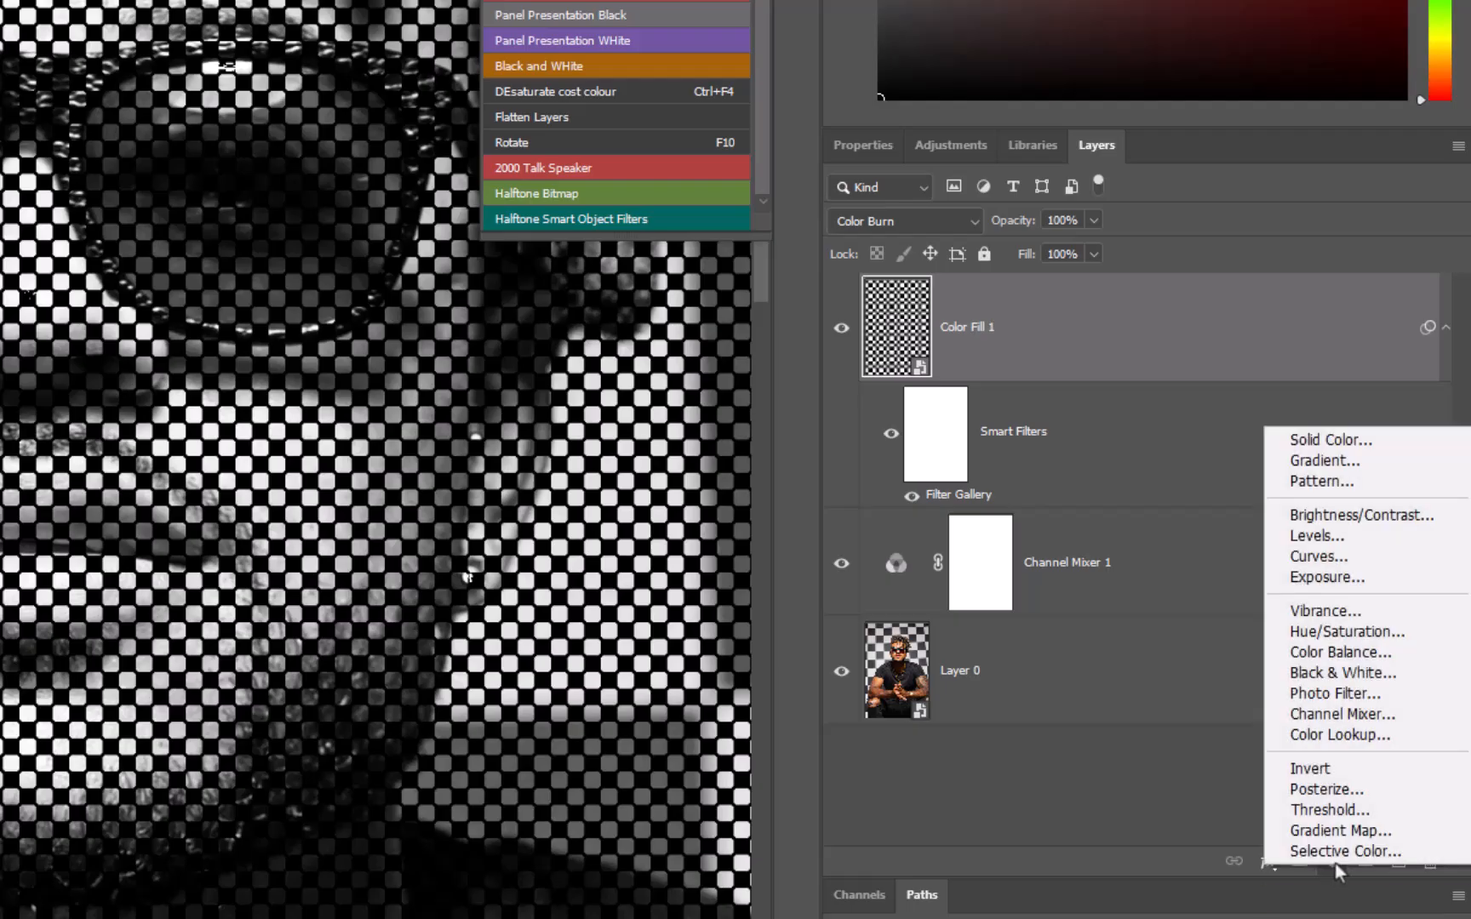
{"action": "left_click", "coordinate": [1315, 546]}
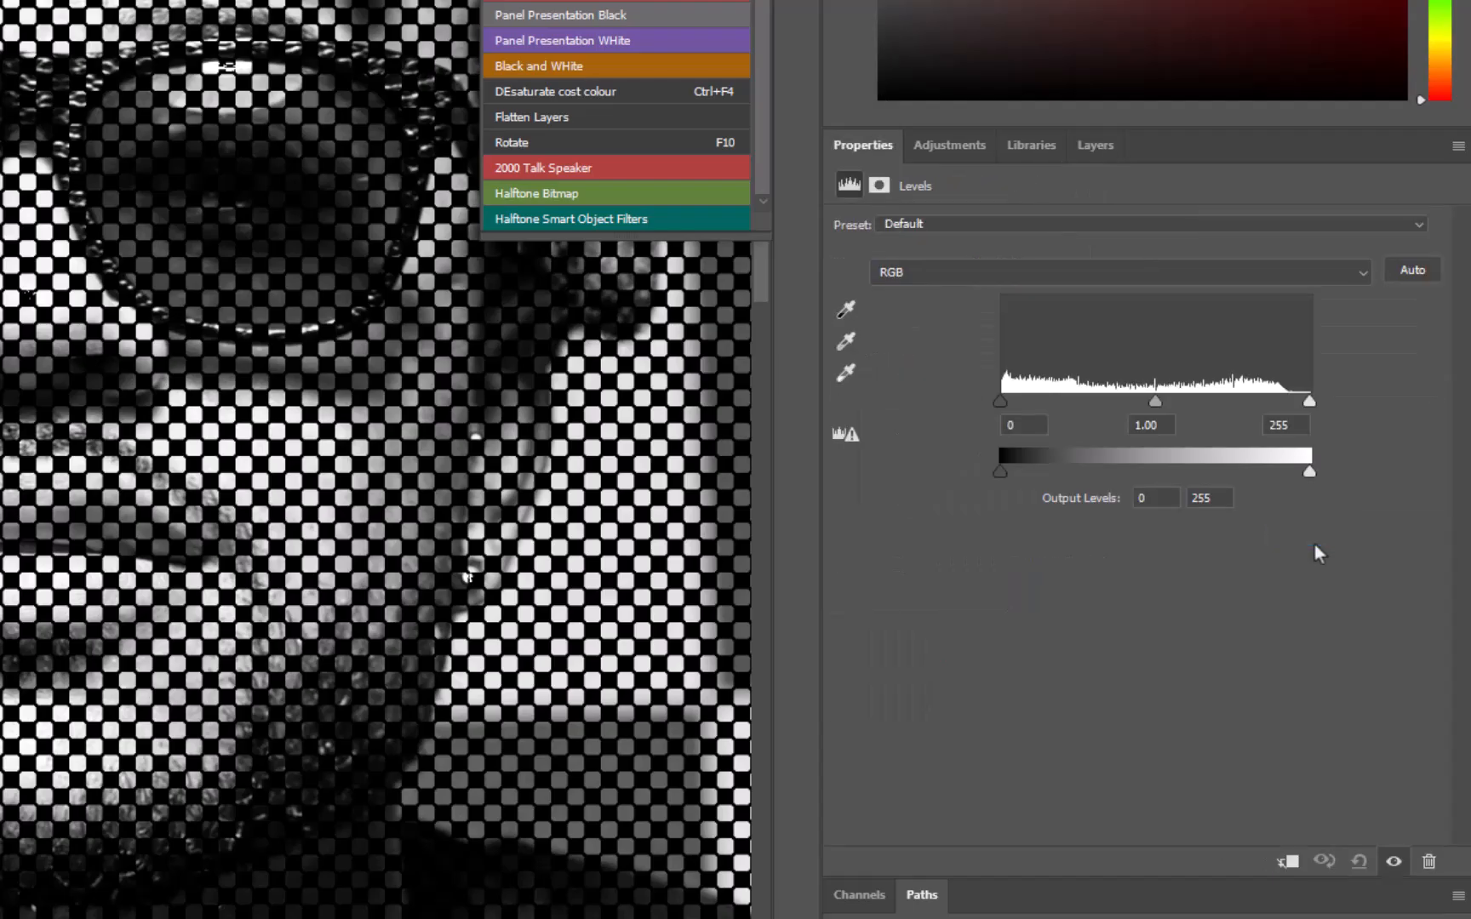
{"action": "left_click", "coordinate": [1092, 150]}
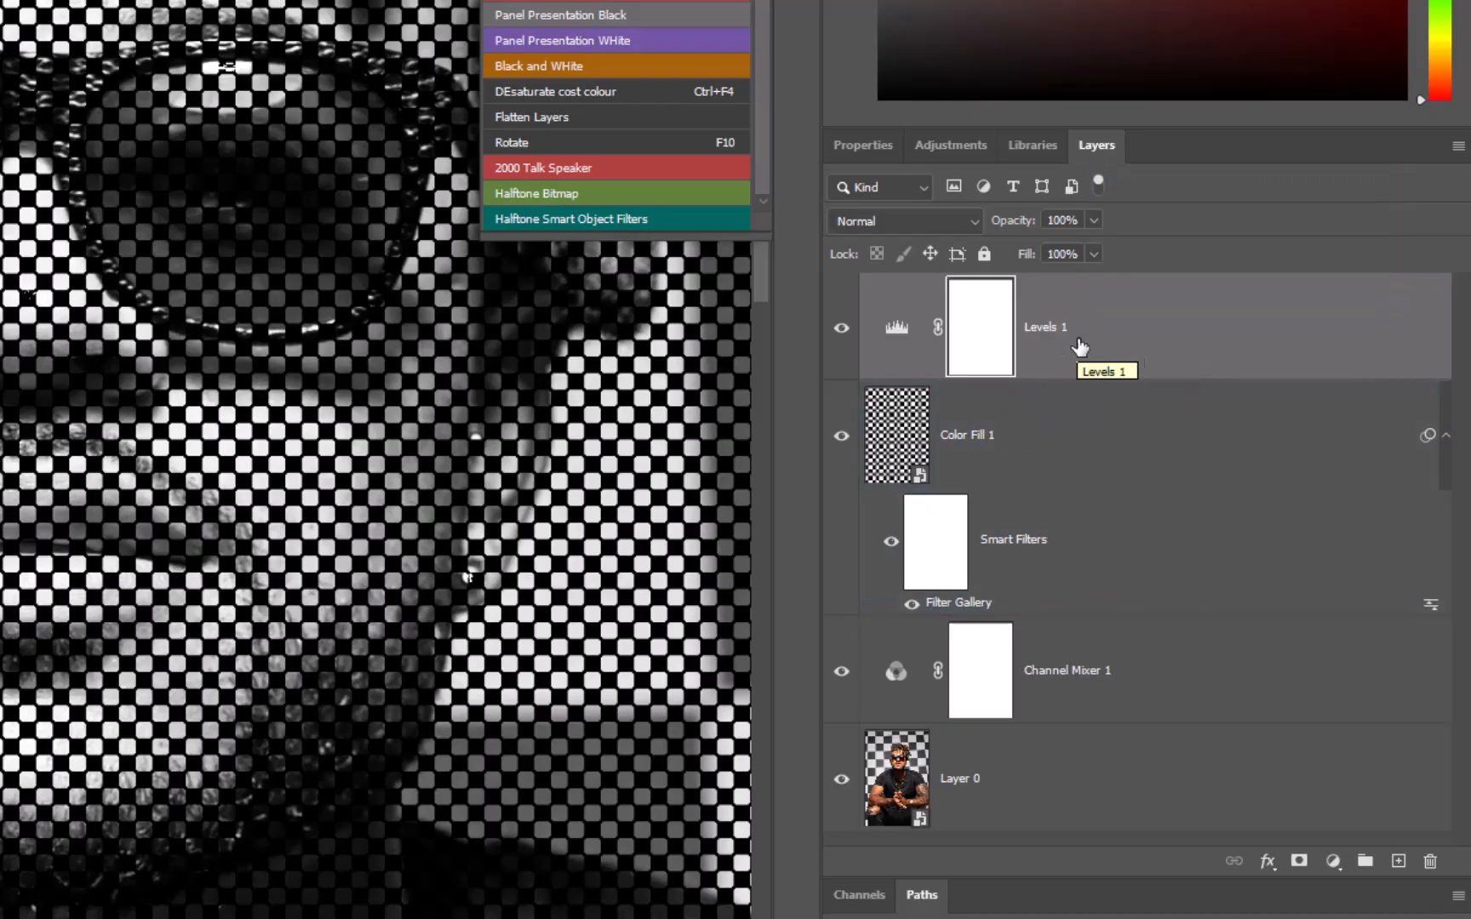
- Add a Threshold adjustment above Levels 1 and lower its threshold level to the minimum
{"action": "left_click", "coordinate": [972, 407]}
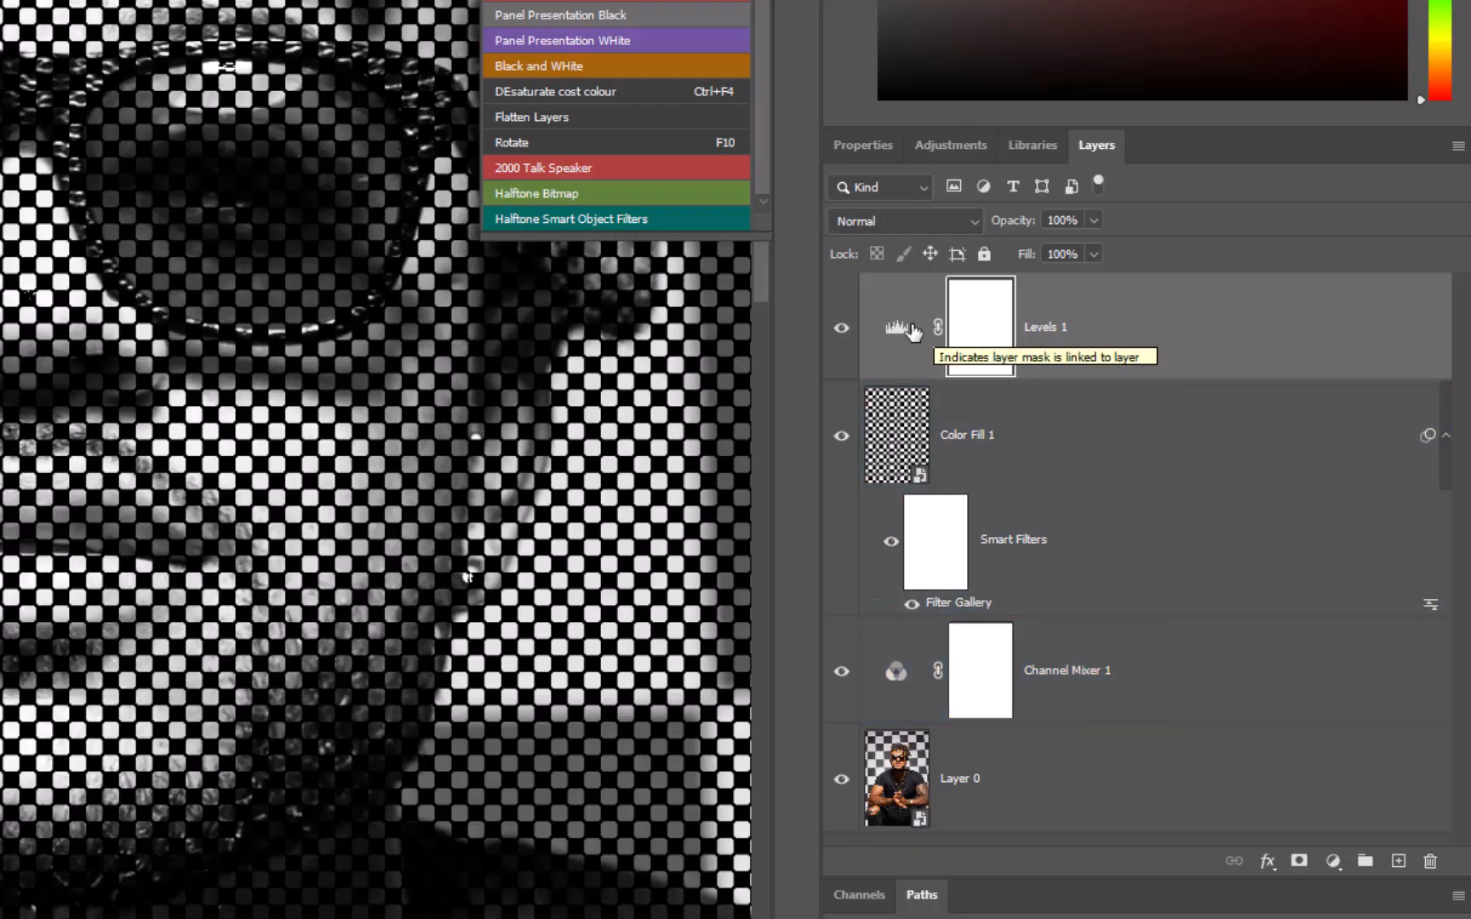
{"action": "left_click", "coordinate": [1075, 315]}
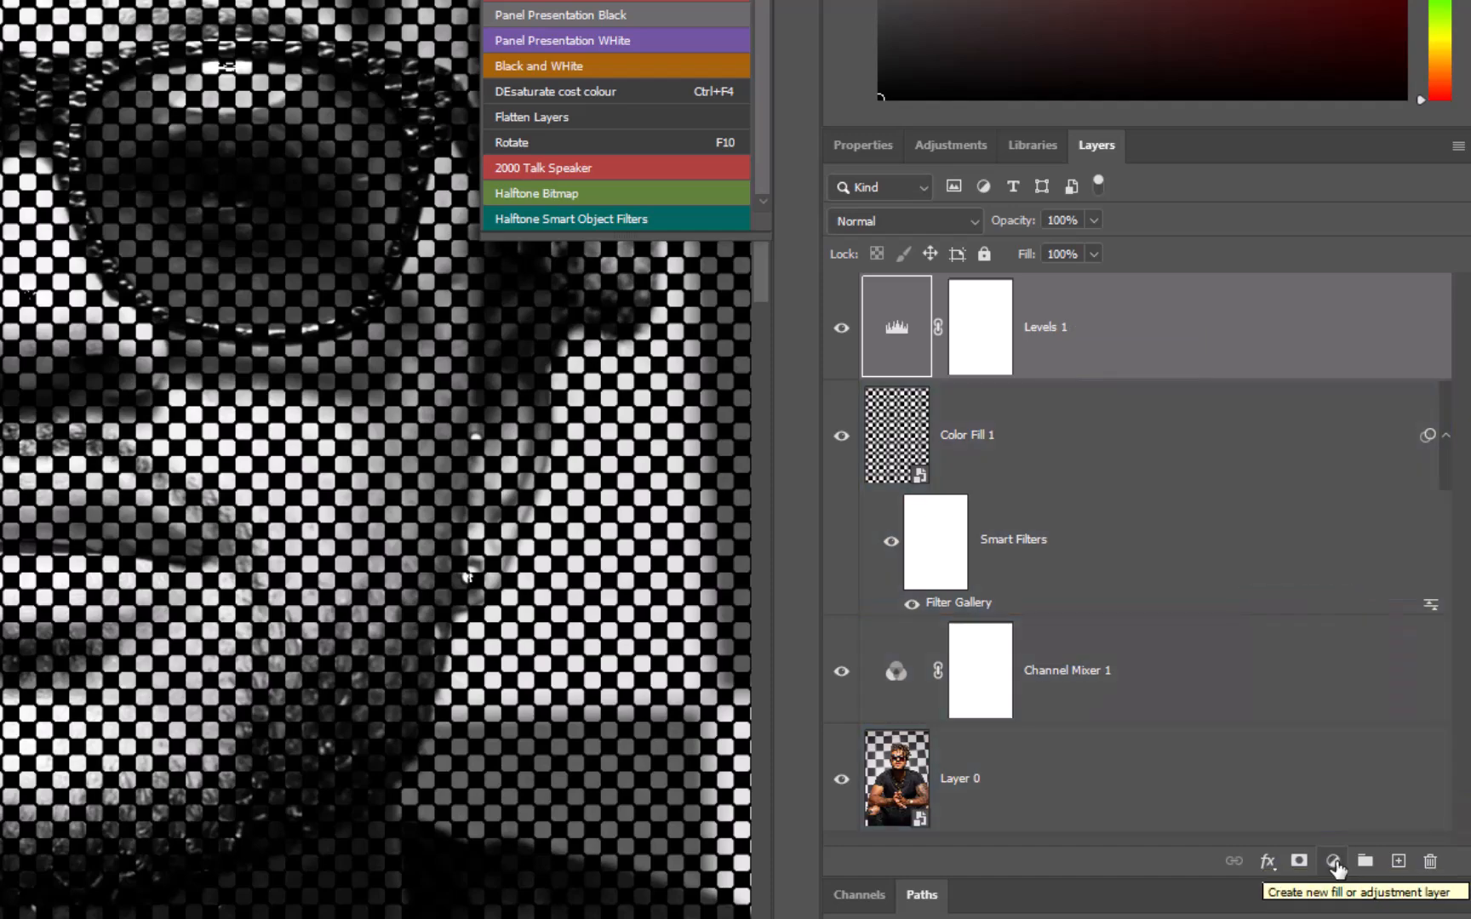
{"action": "left_click", "coordinate": [1332, 862]}
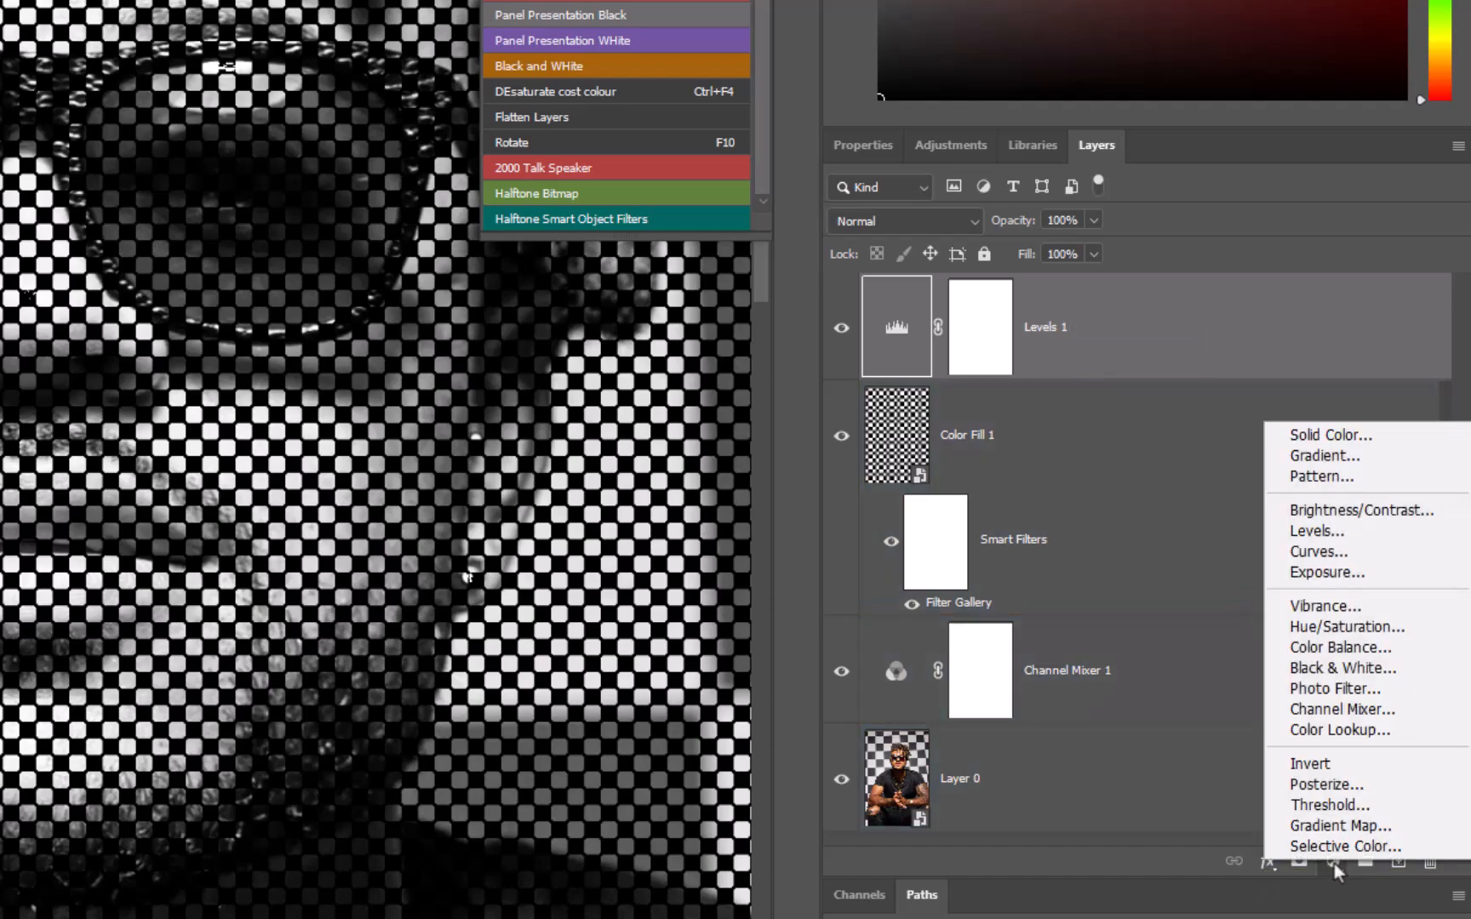
{"action": "left_click", "coordinate": [1325, 811]}
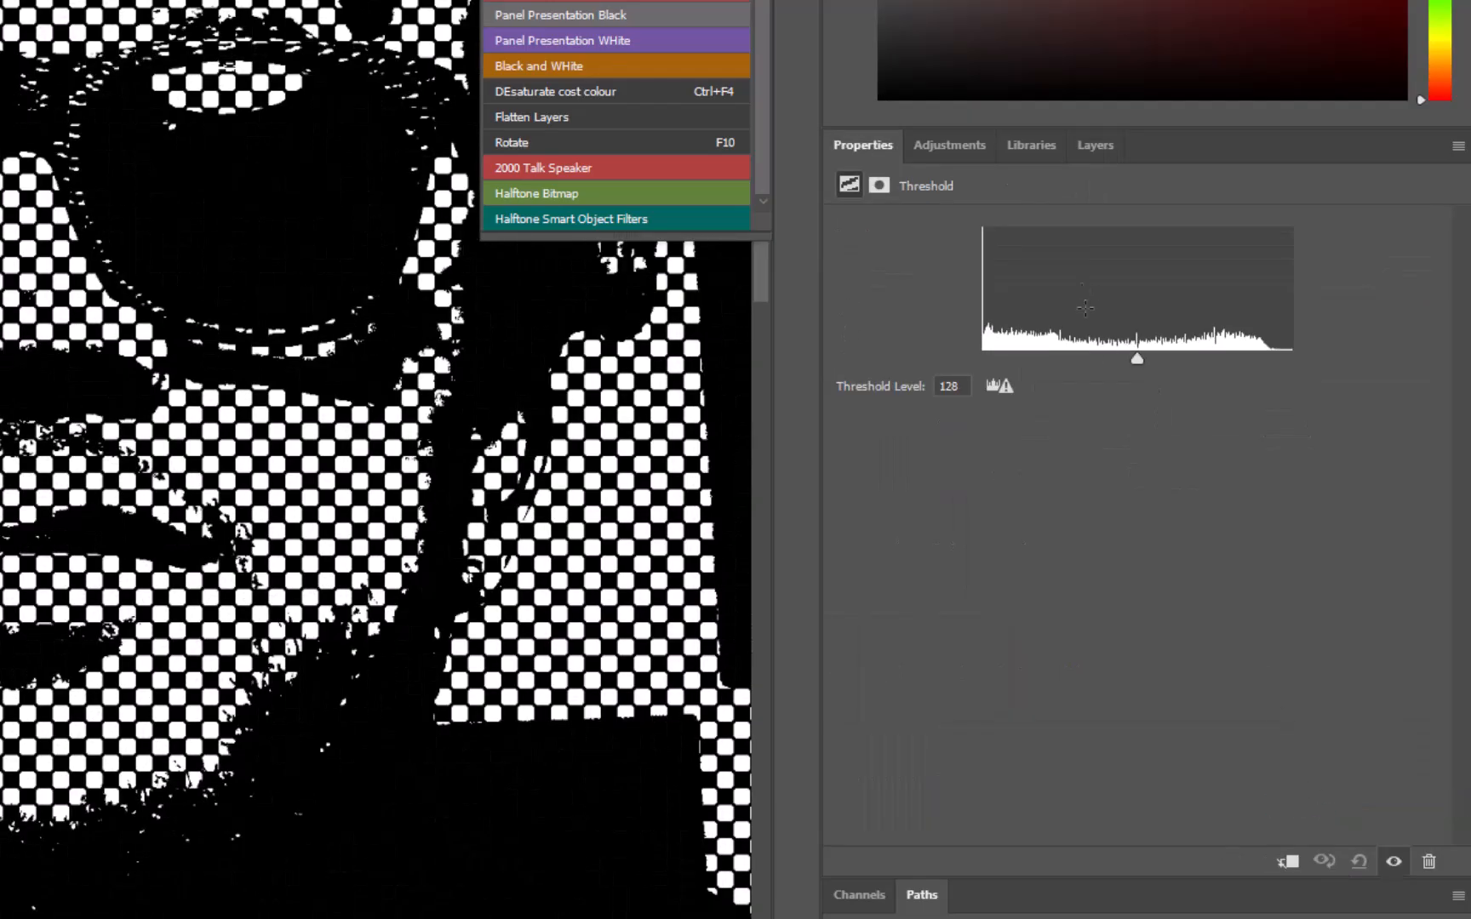
{"action": "left_click_drag", "start_coordinate": [1135, 358], "coordinate": [963, 360]}
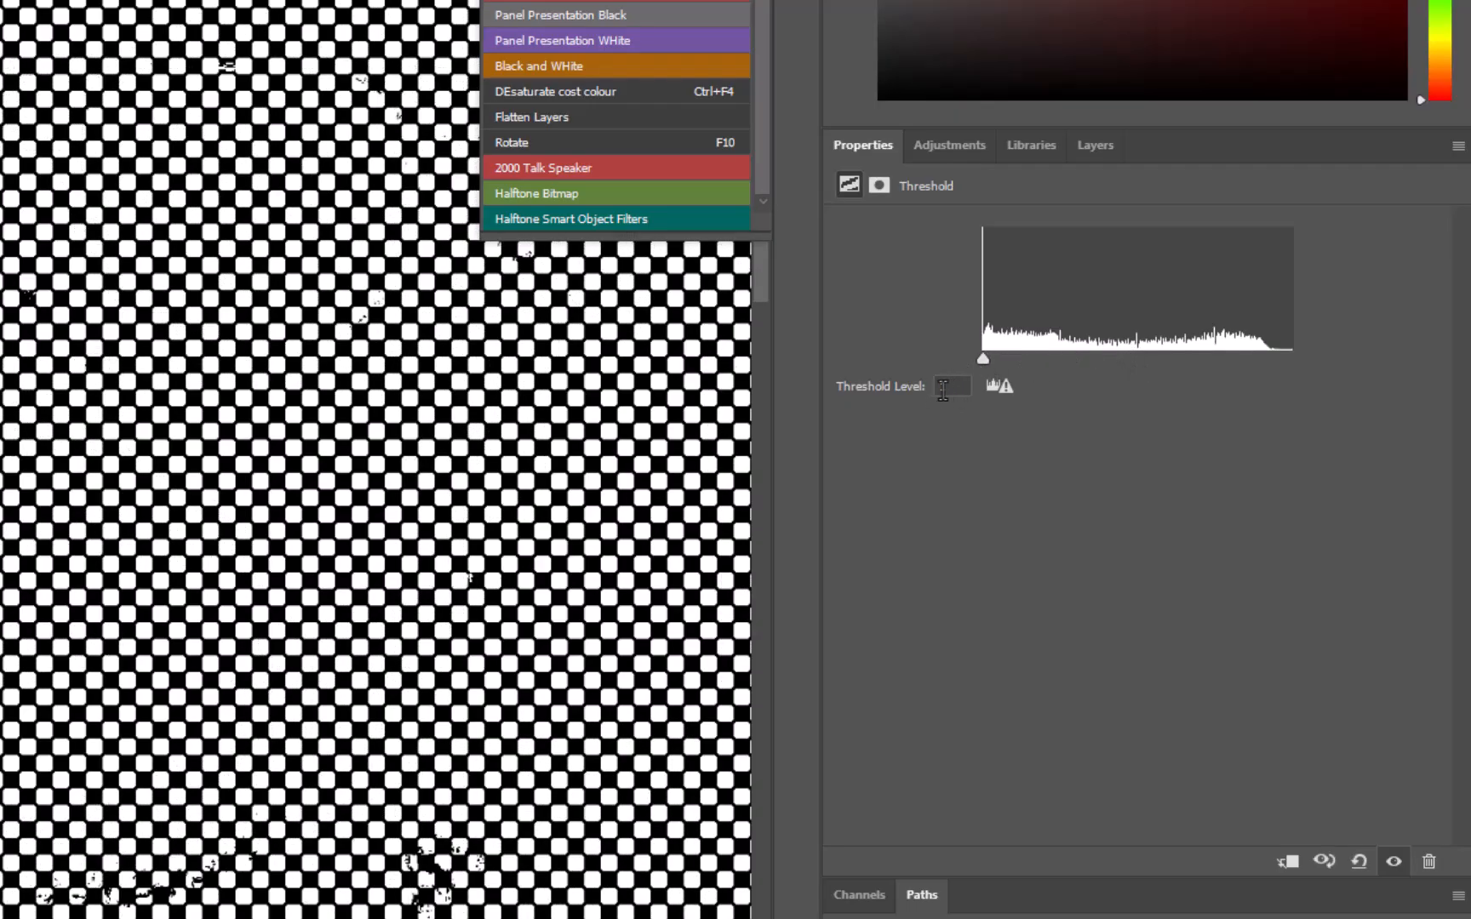
{"action": "left_click", "coordinate": [1092, 146]}
{"action": "left_click", "coordinate": [1022, 430]}
{"action": "left_click", "coordinate": [962, 559]}
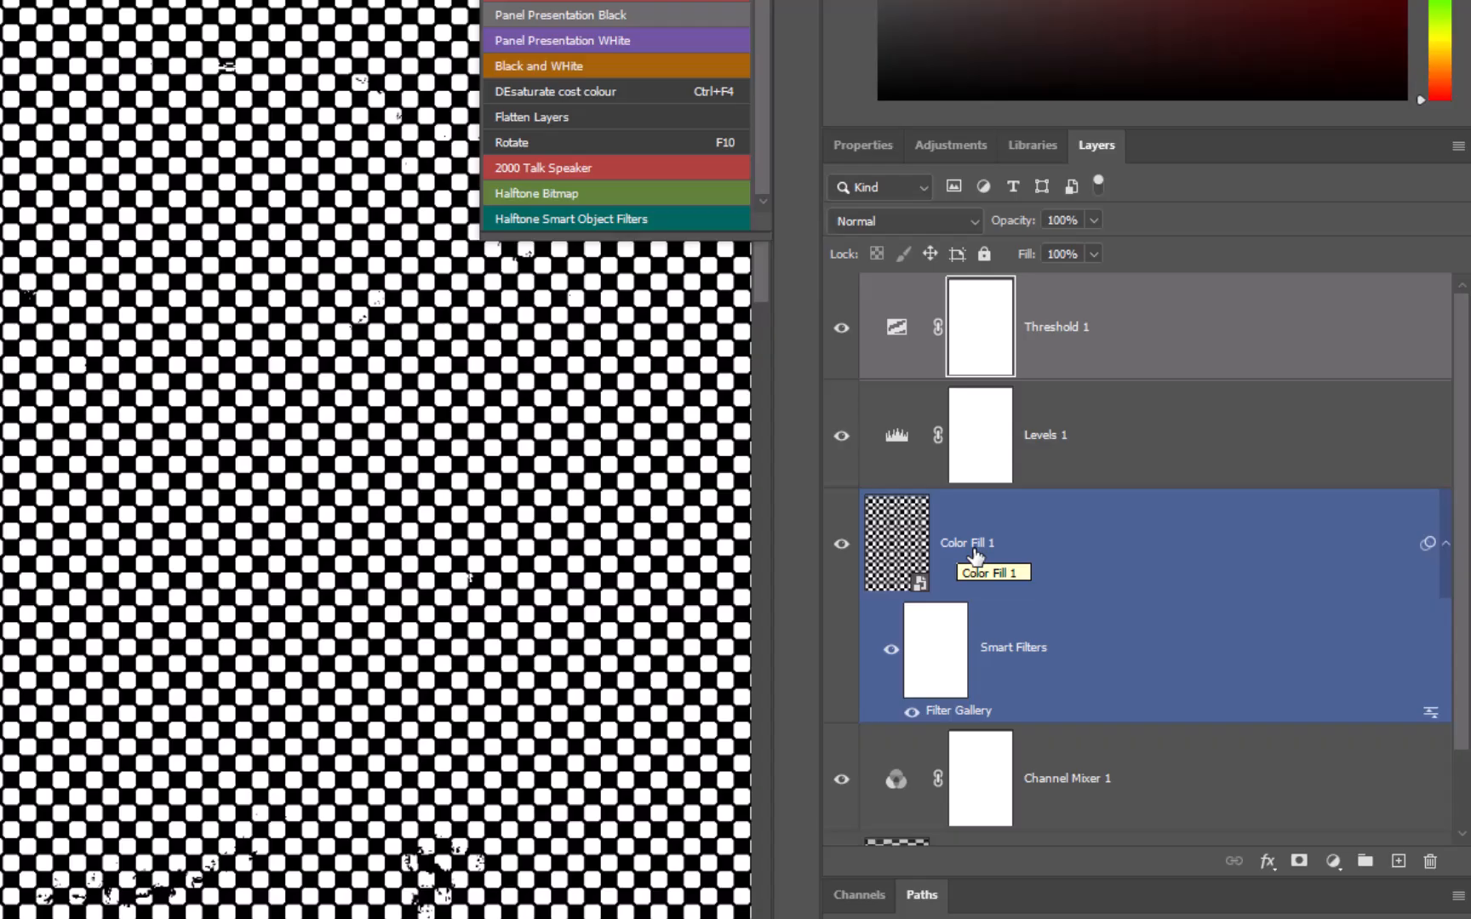
{"action": "left_click", "coordinate": [1248, 470]}
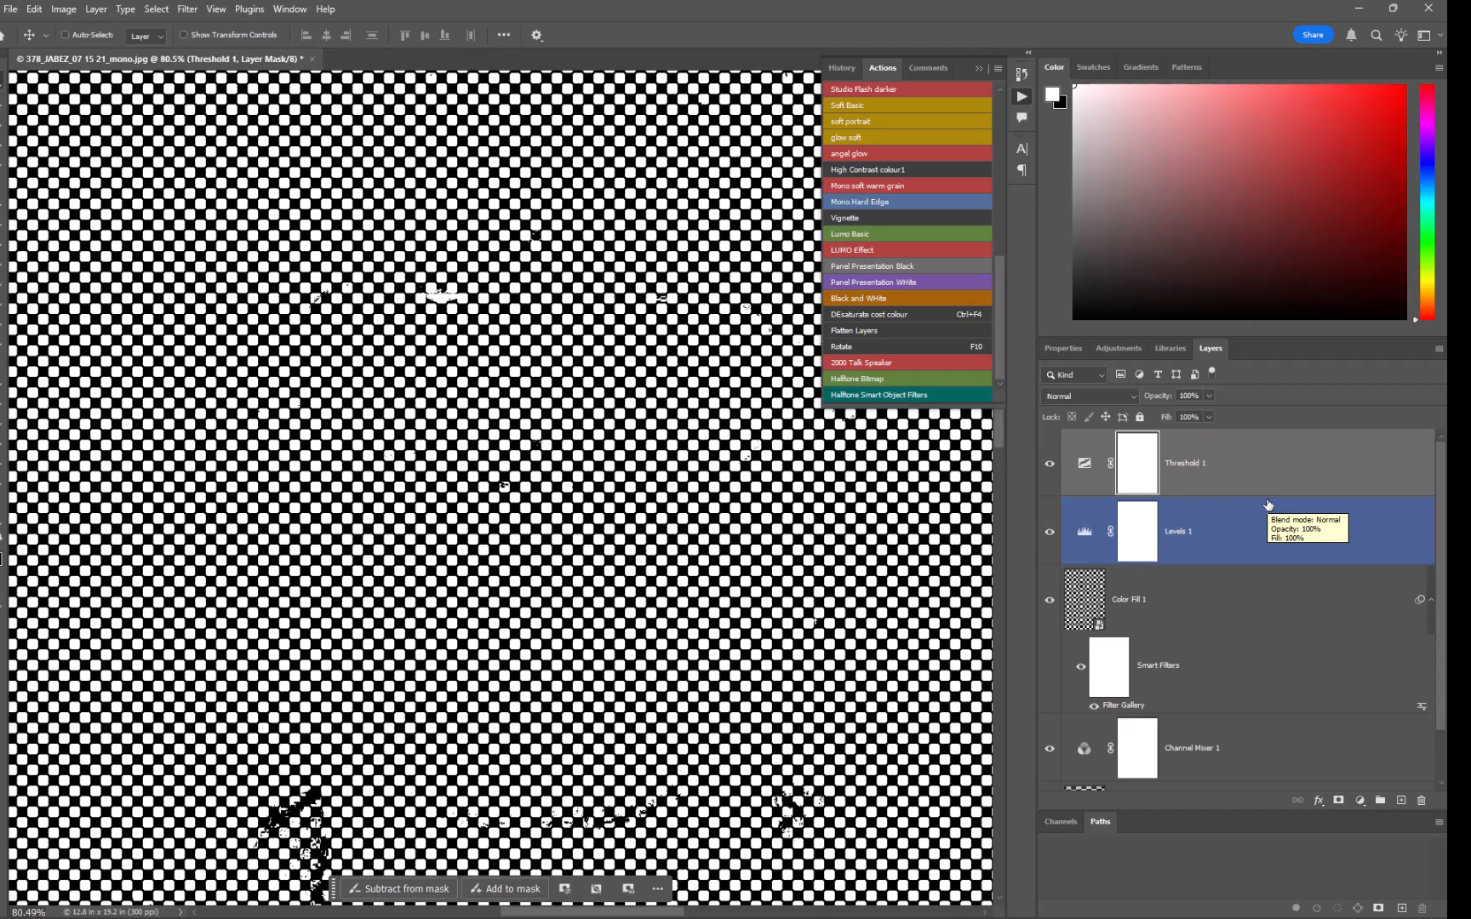
- Apply a Gaussian Blur smart filter with a 3.6-pixel radius to Color Fill 1, trying stronger blurs before settling on it
{"action": "left_click", "coordinate": [1206, 596]}
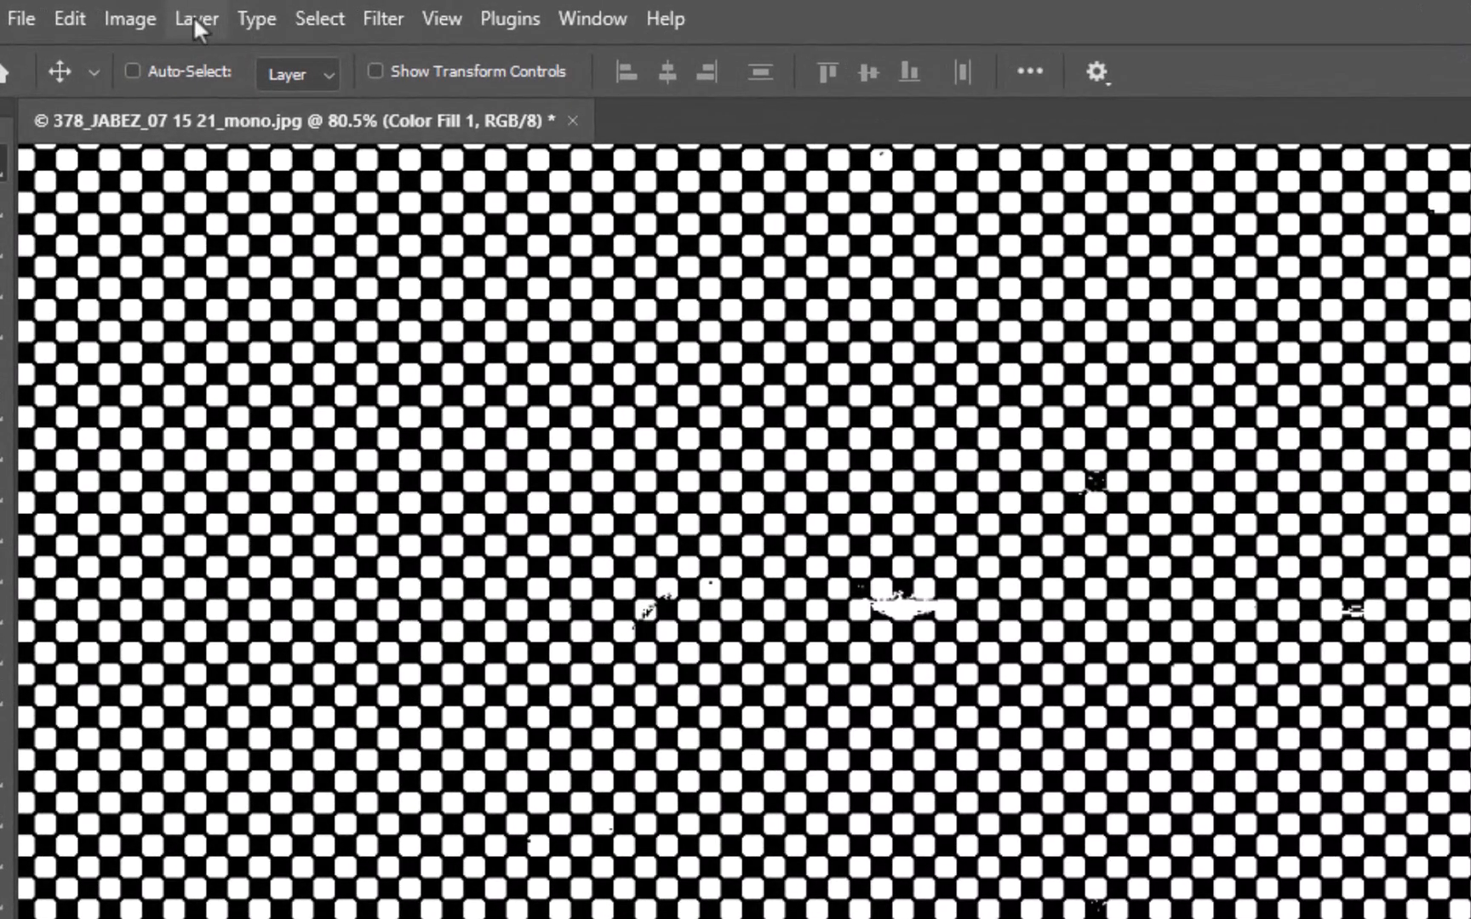
{"action": "left_click", "coordinate": [387, 22]}
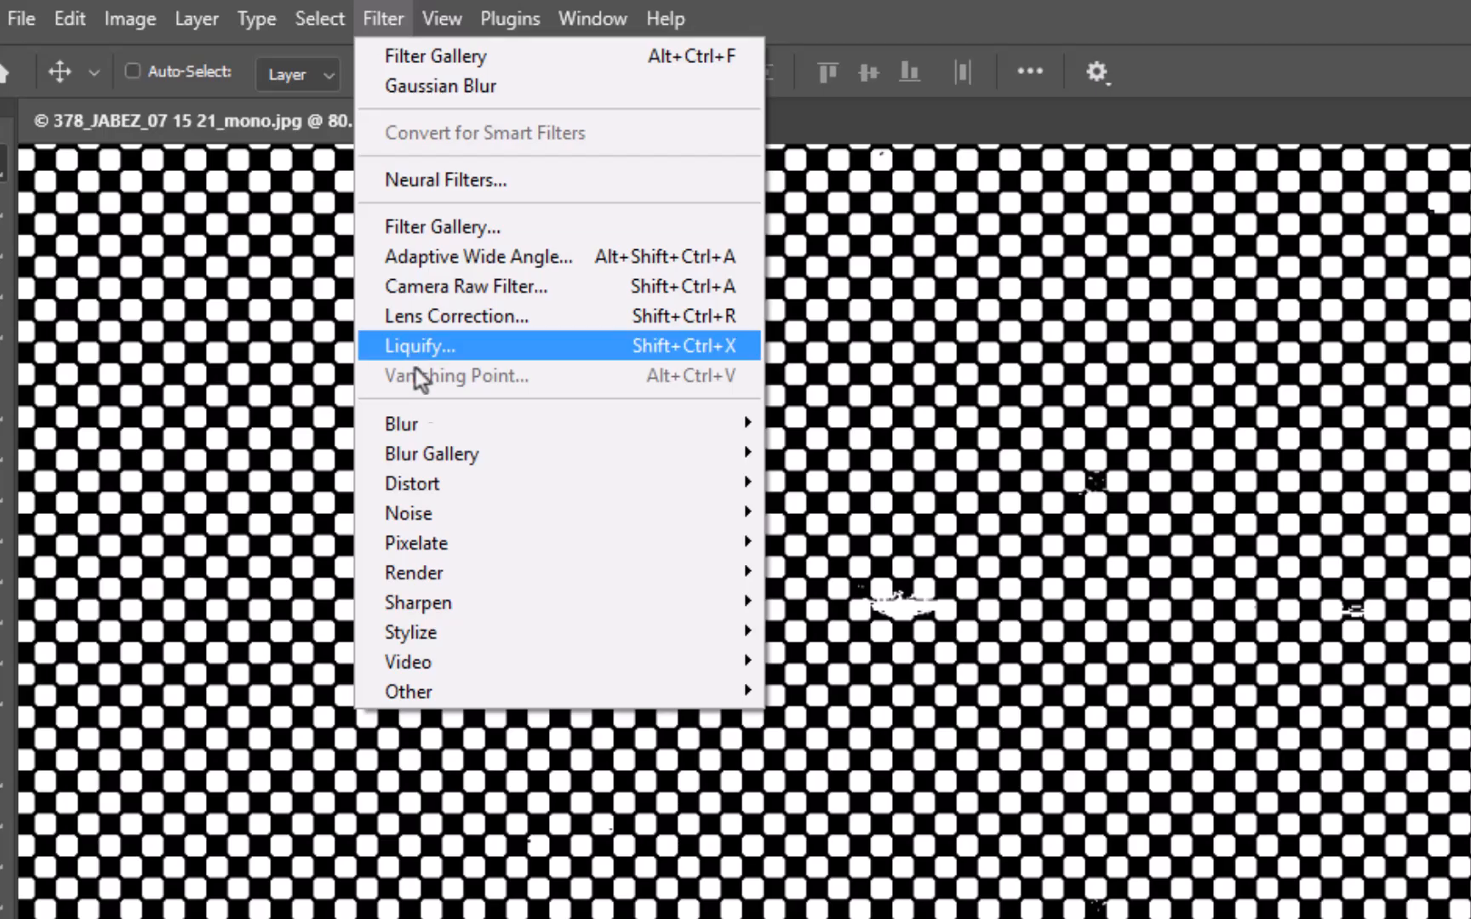
{"action": "mouse_move", "coordinate": [425, 426]}
{"action": "left_click", "coordinate": [822, 543]}
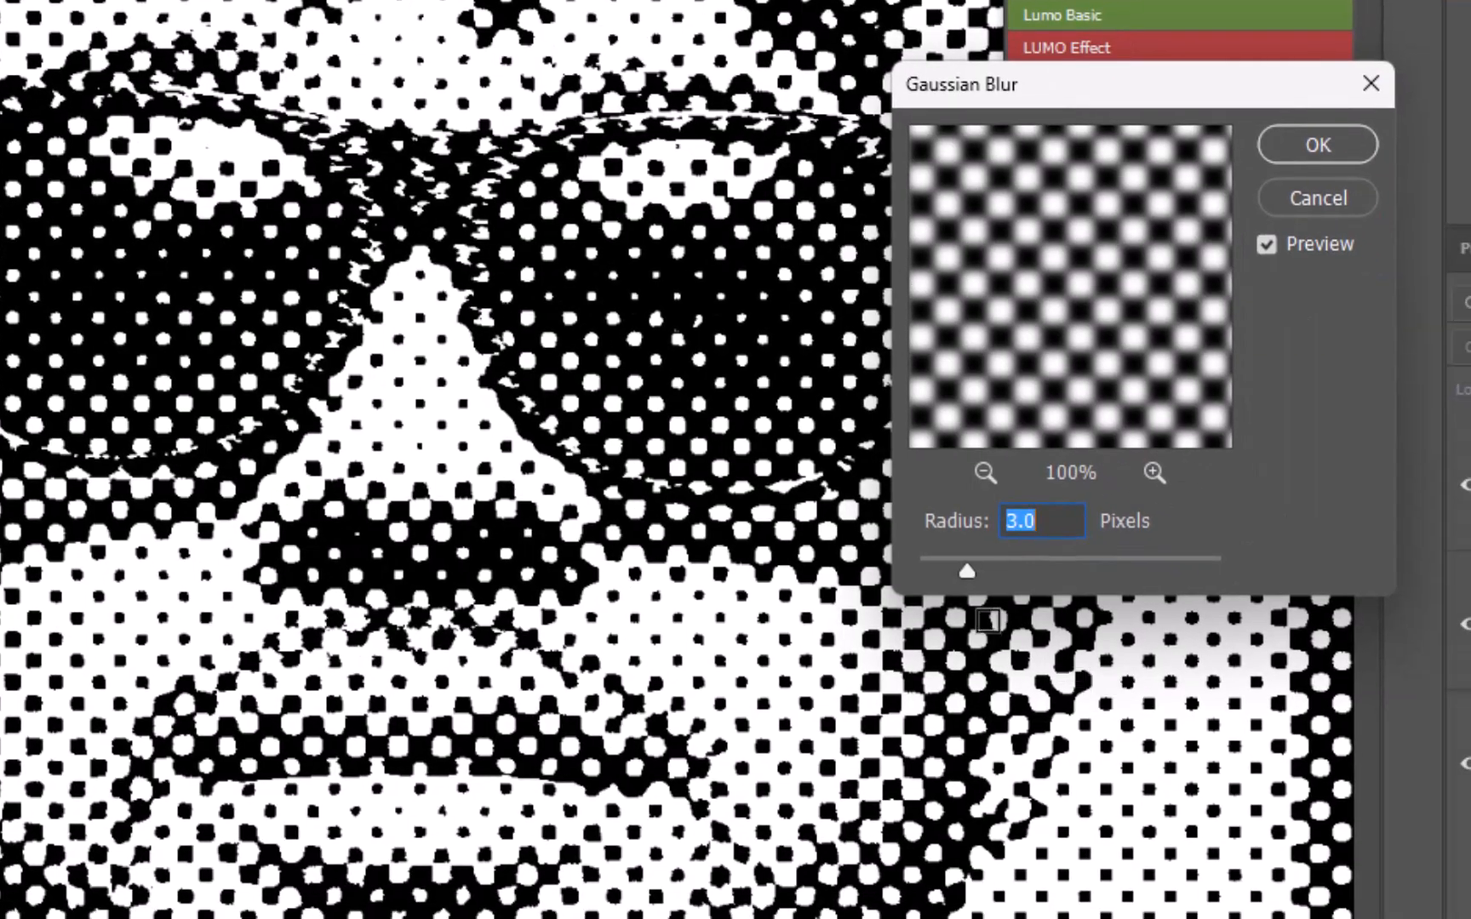
{"action": "mouse_move", "coordinate": [964, 575]}
{"action": "left_mouse_down"}
{"action": "mouse_move", "coordinate": [1005, 575]}
{"action": "mouse_move", "coordinate": [944, 575]}
{"action": "mouse_move", "coordinate": [972, 582]}
{"action": "left_mouse_up"}
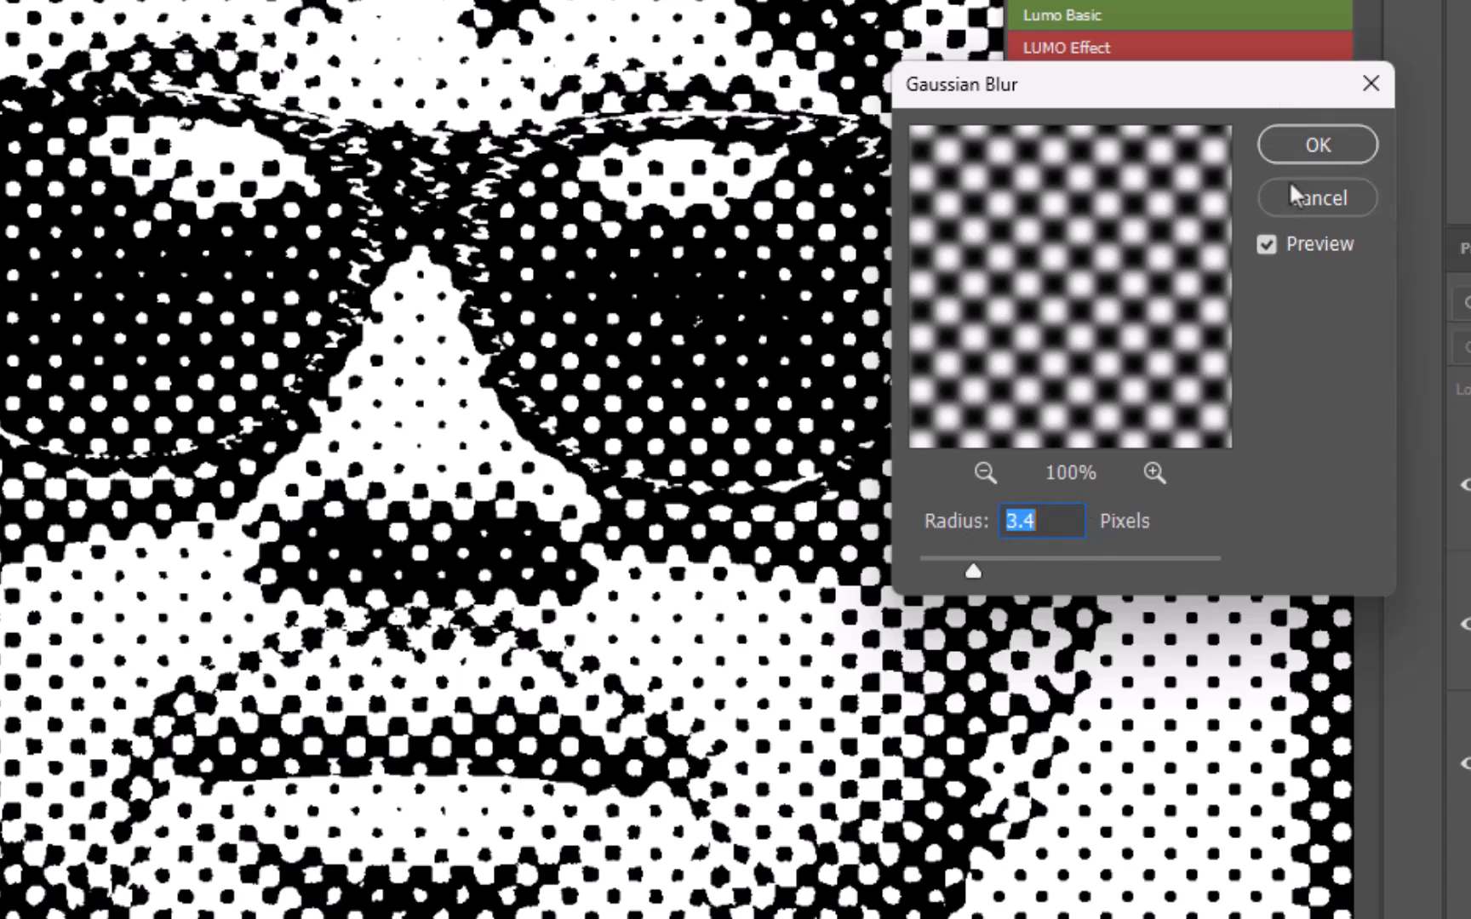
{"action": "left_click", "coordinate": [1039, 564]}
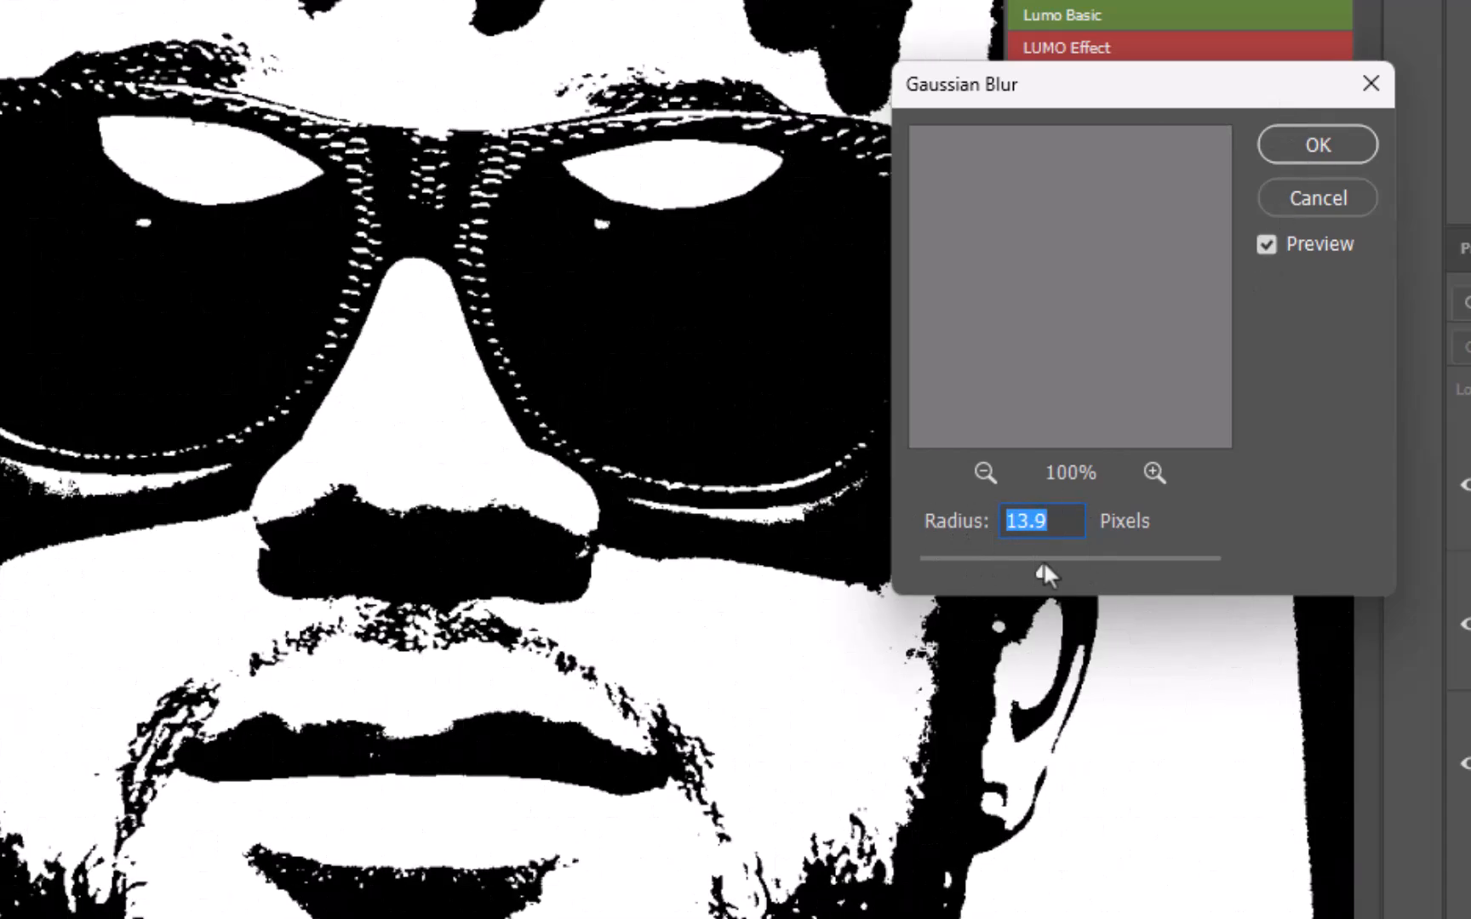
{"action": "left_click_drag", "start_coordinate": [1042, 559], "coordinate": [1005, 558]}
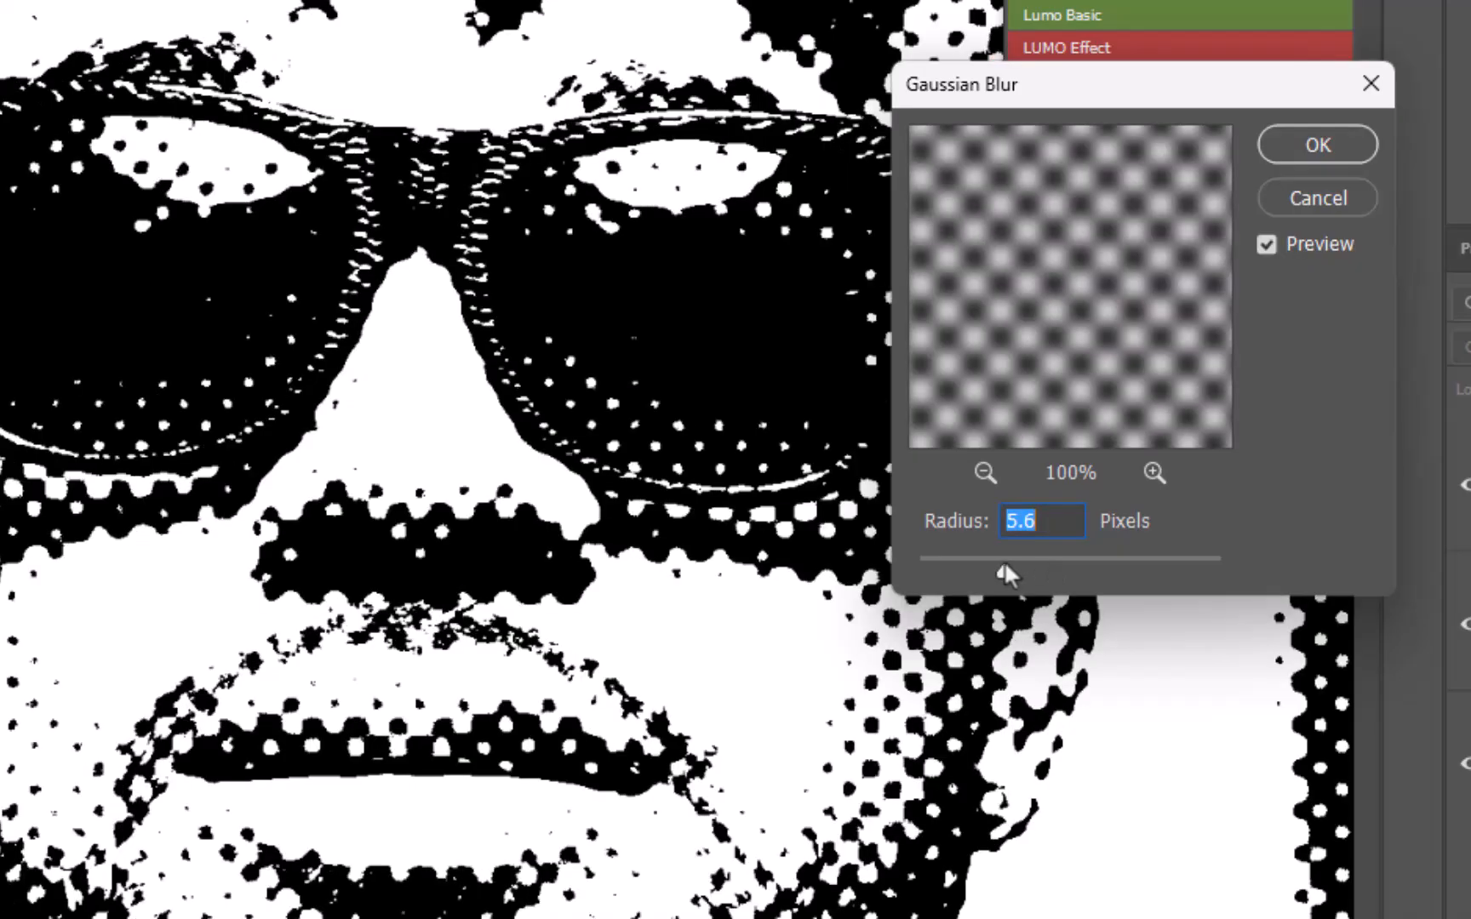
{"action": "left_click_drag", "start_coordinate": [999, 576], "coordinate": [976, 576]}
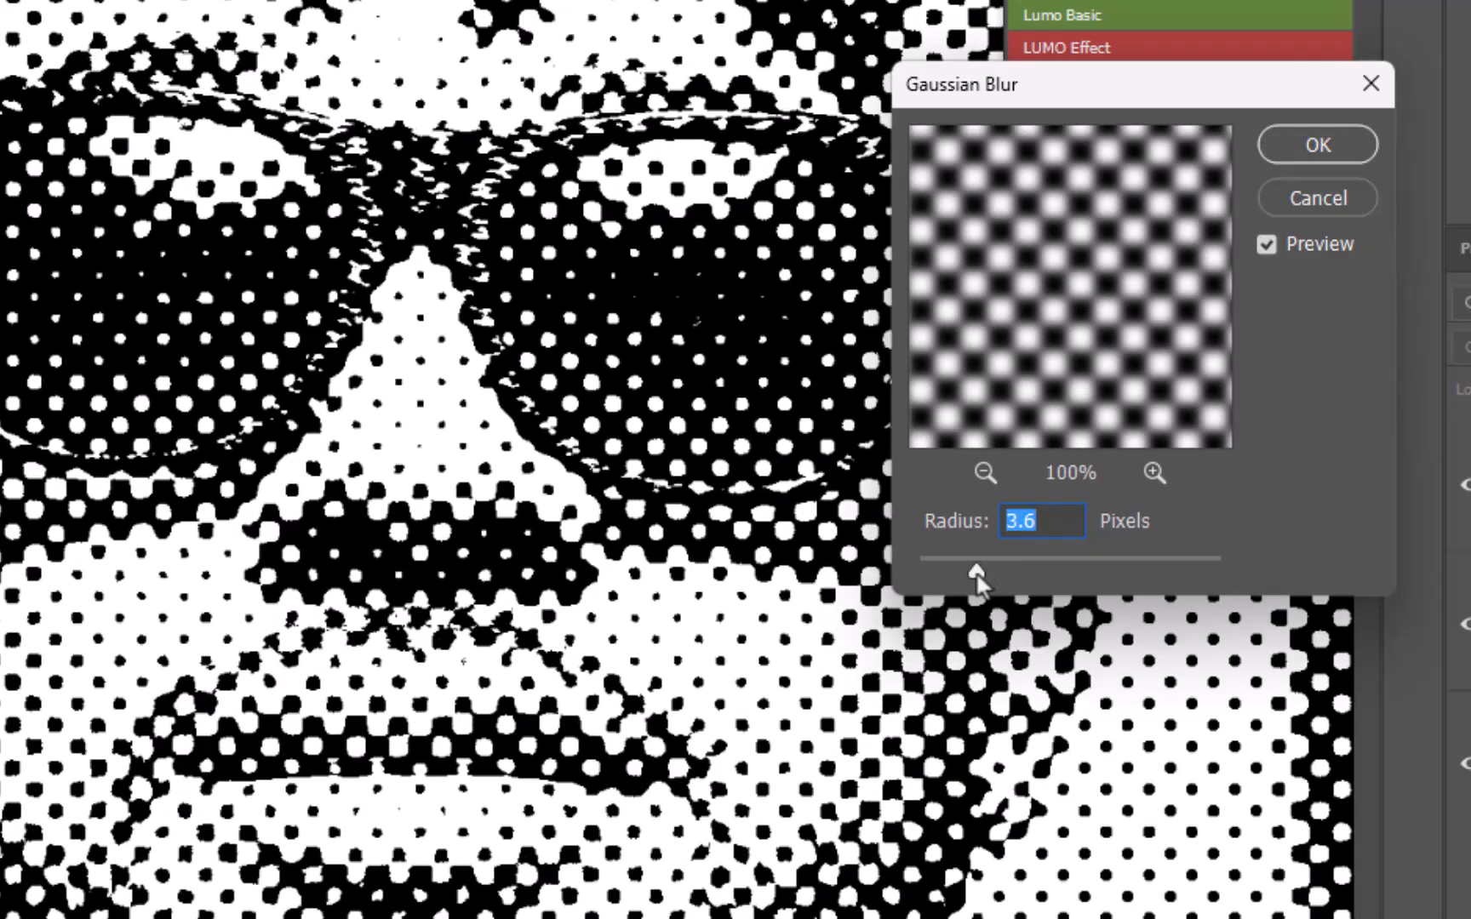
{"action": "left_click", "coordinate": [1277, 145]}
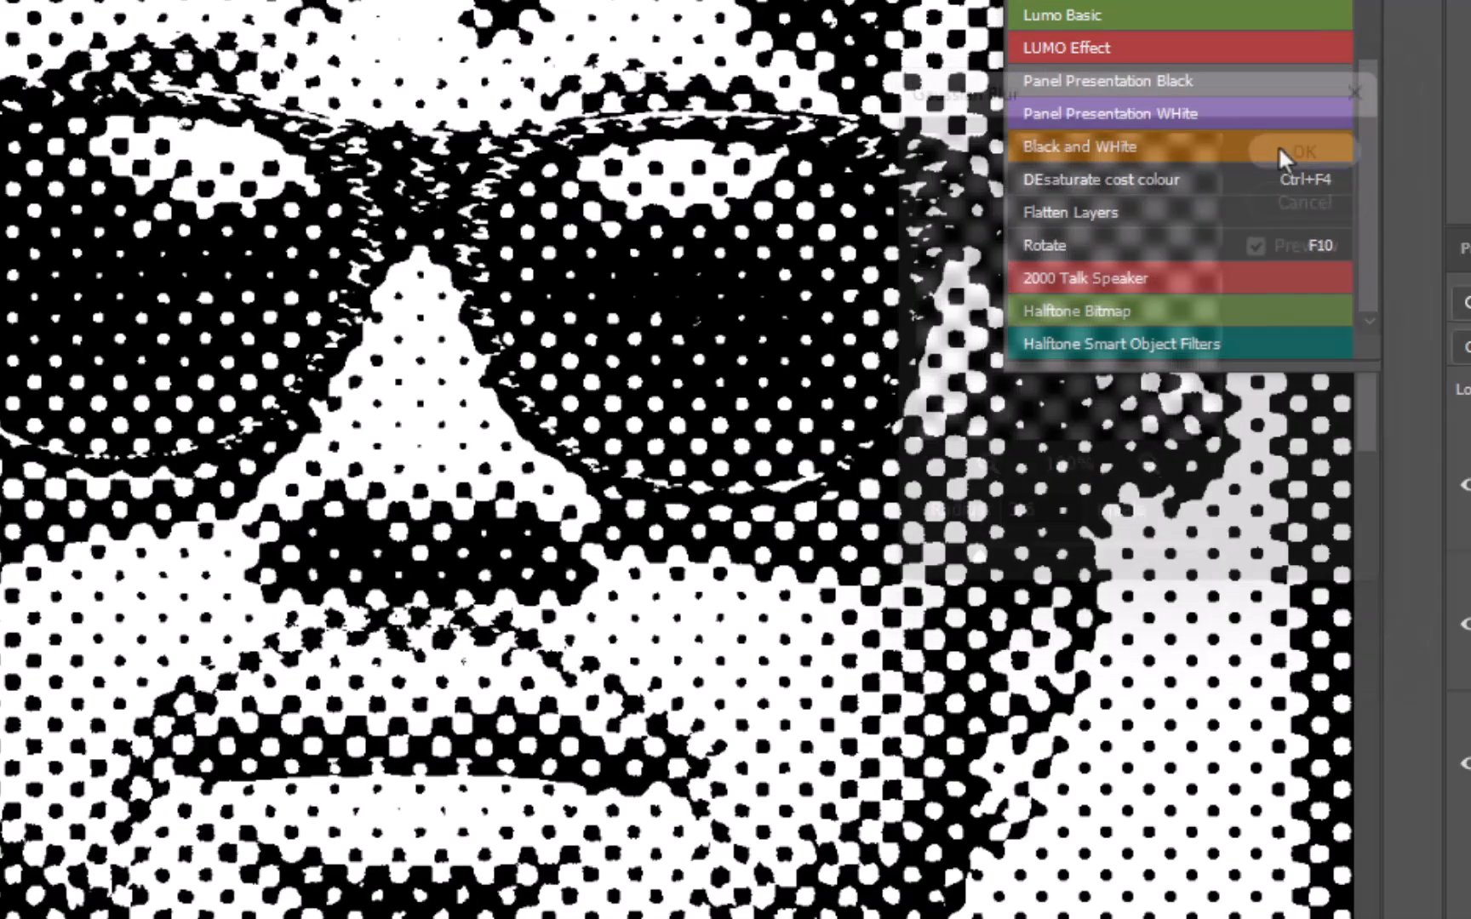
- Apply a Gaussian Blur smart filter to Layer 0 with a radius of 4.1 pixels, judging the dots around the sunglasses
{"action": "scroll", "coordinate": [634, 140], "scroll_direction": "up", "scroll_amount": 10}
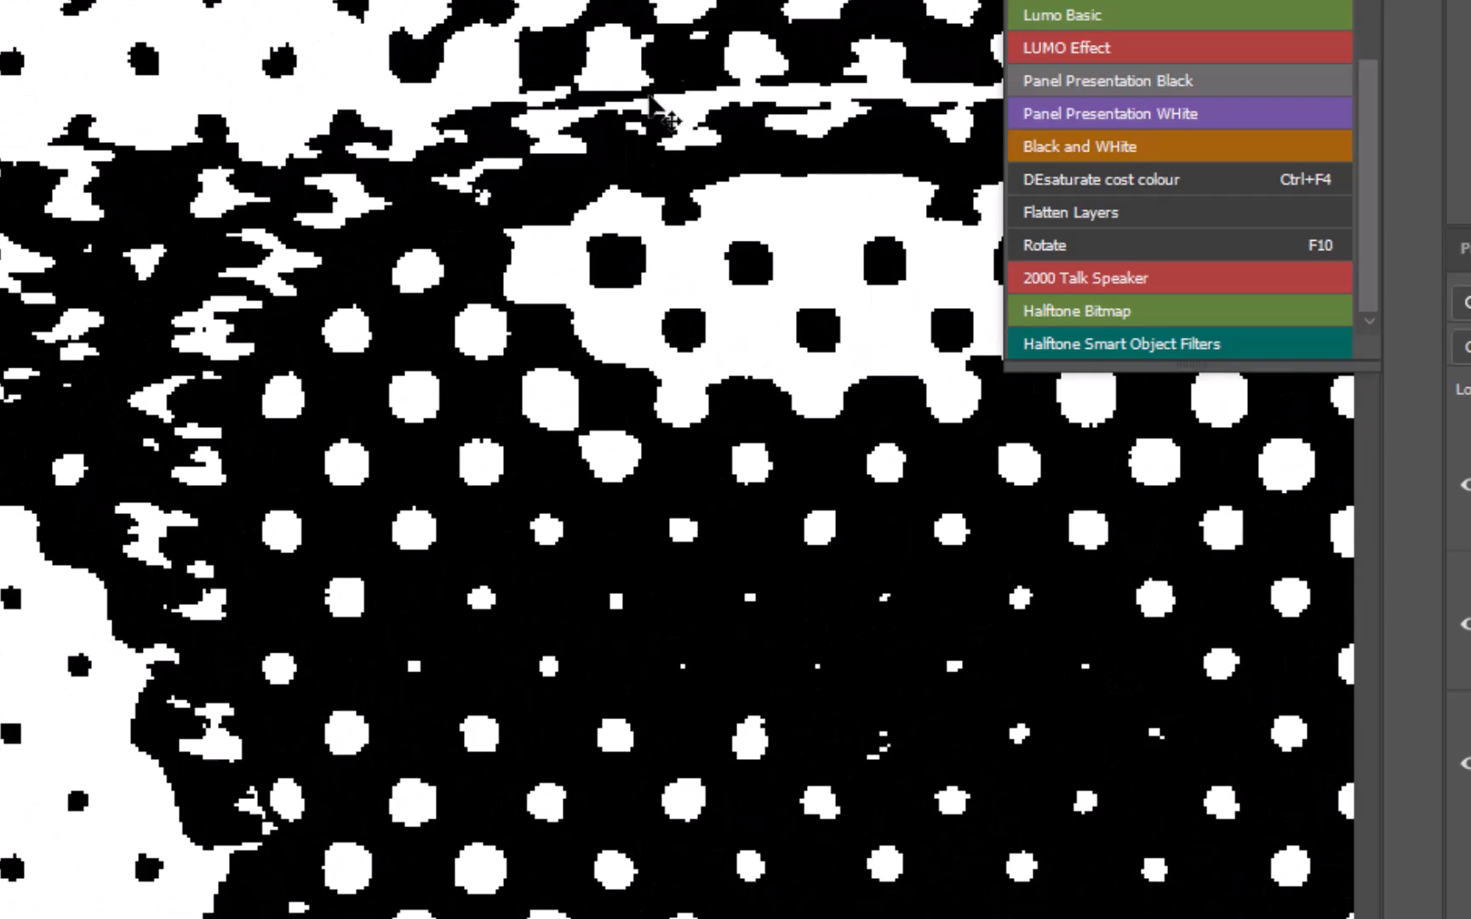
{"action": "scroll", "coordinate": [522, 12], "scroll_direction": "up", "scroll_amount": 2}
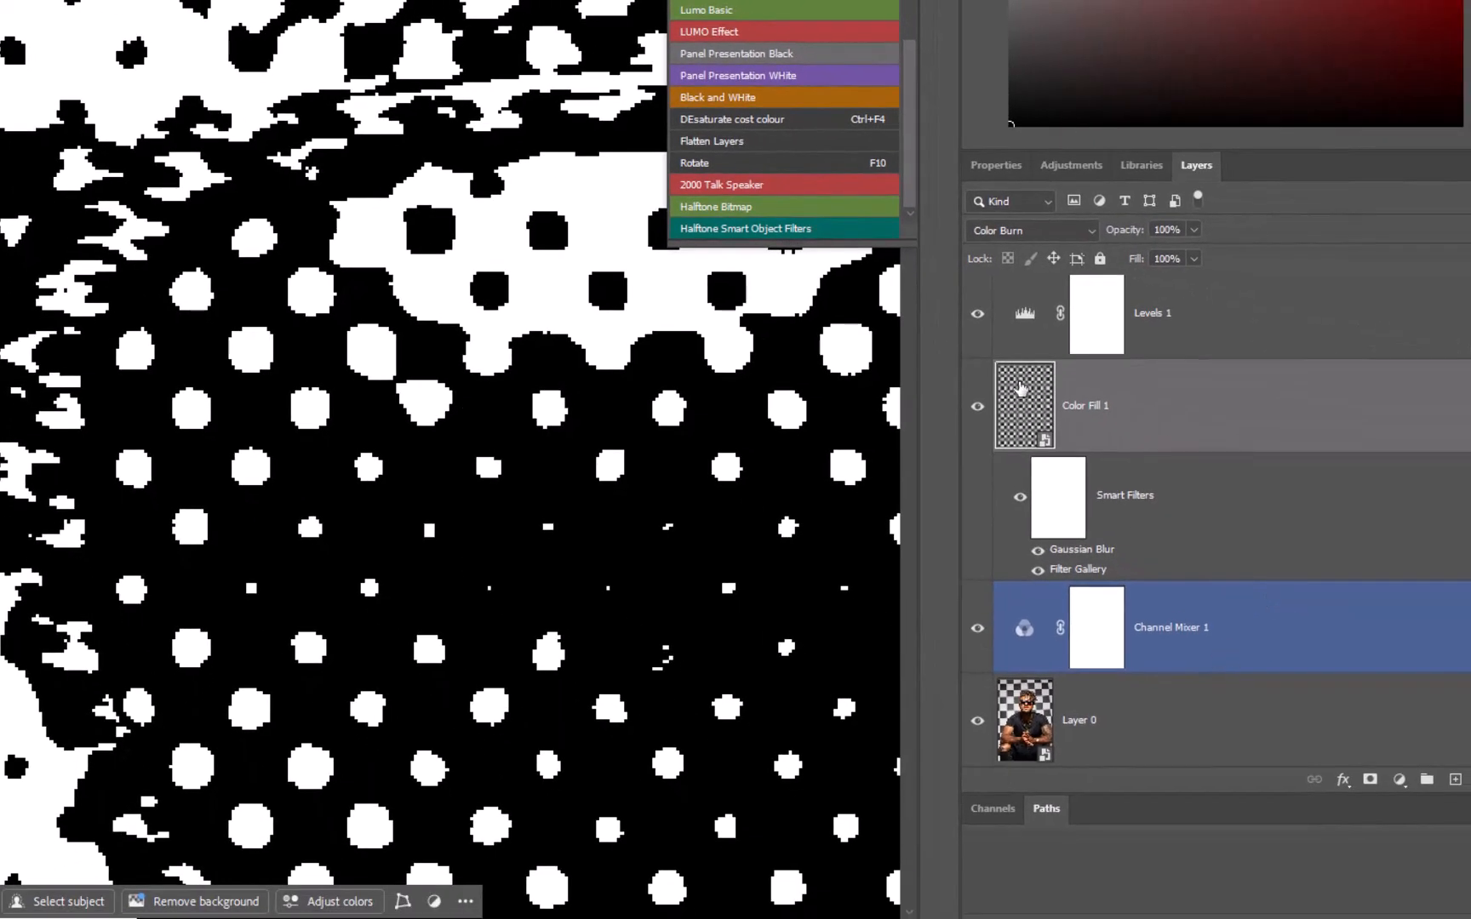
{"action": "left_click", "coordinate": [1021, 388]}
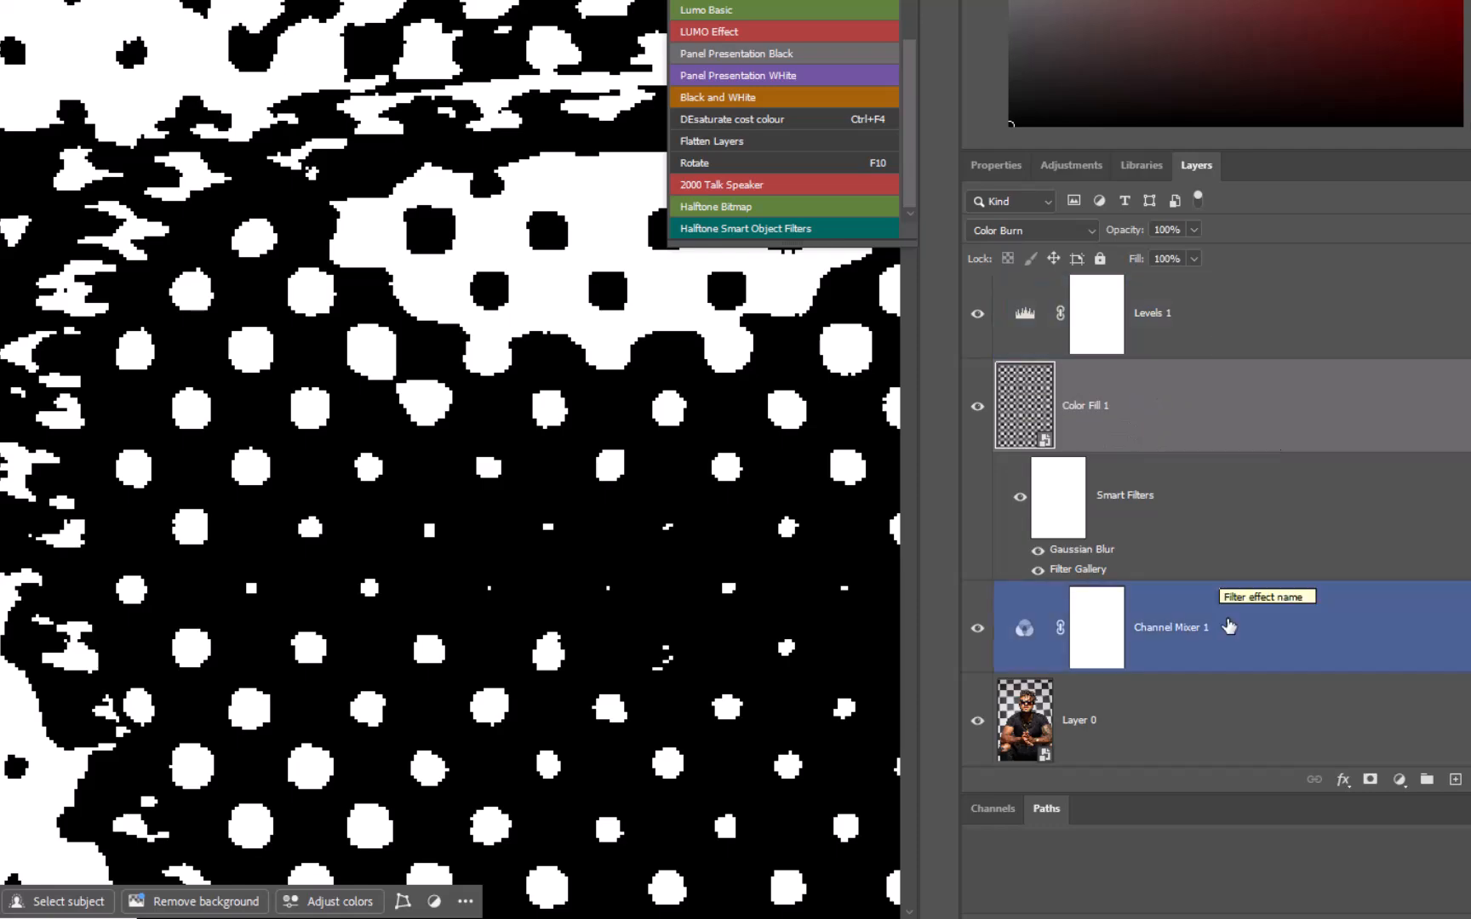
{"action": "left_click", "coordinate": [1221, 729]}
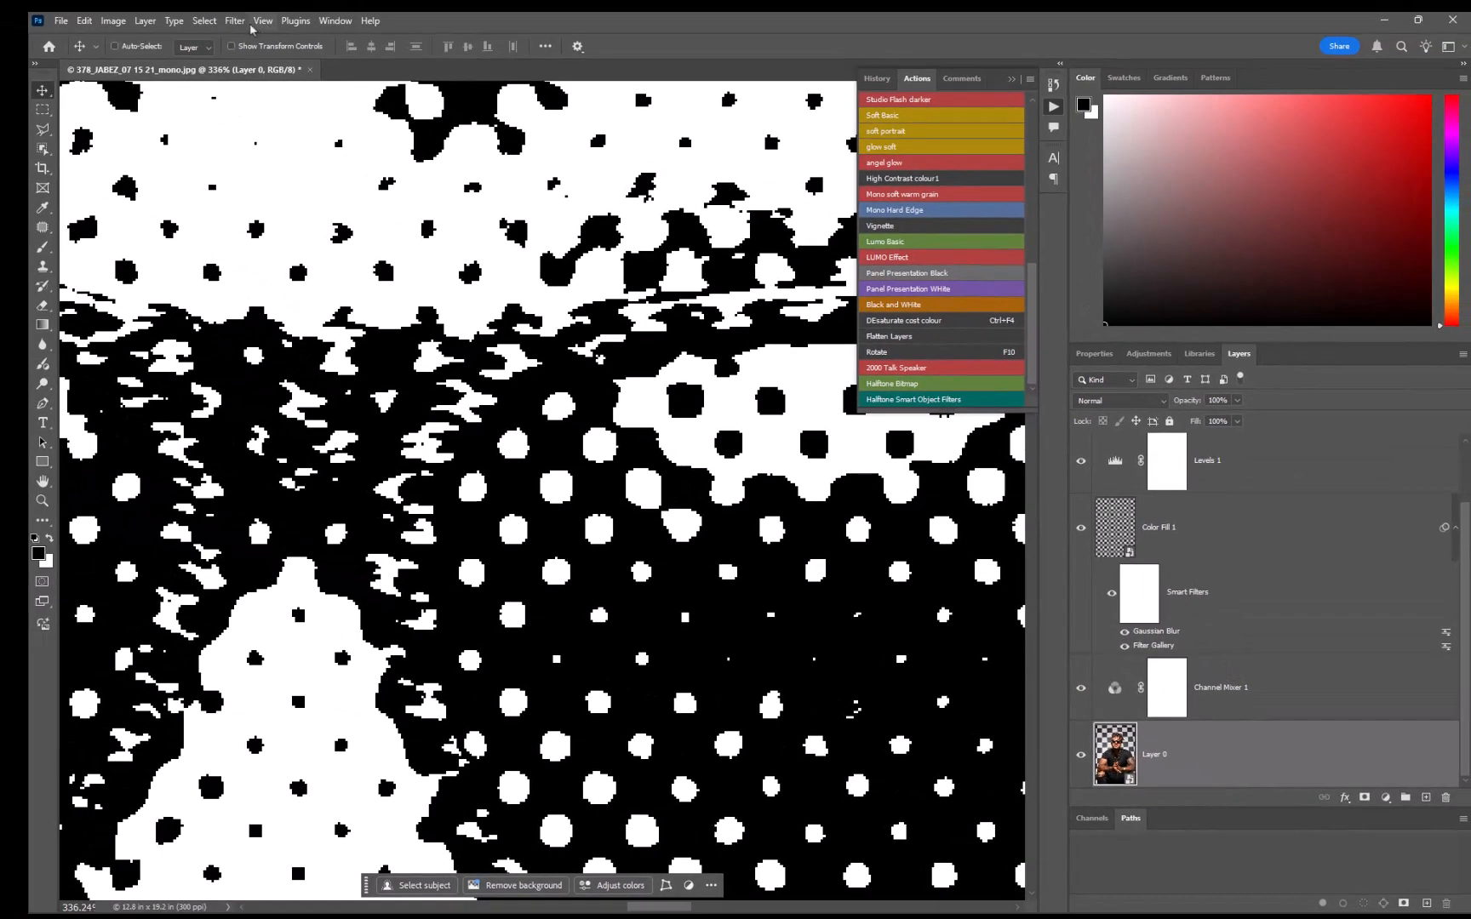
{"action": "left_click", "coordinate": [236, 22]}
{"action": "mouse_move", "coordinate": [231, 229]}
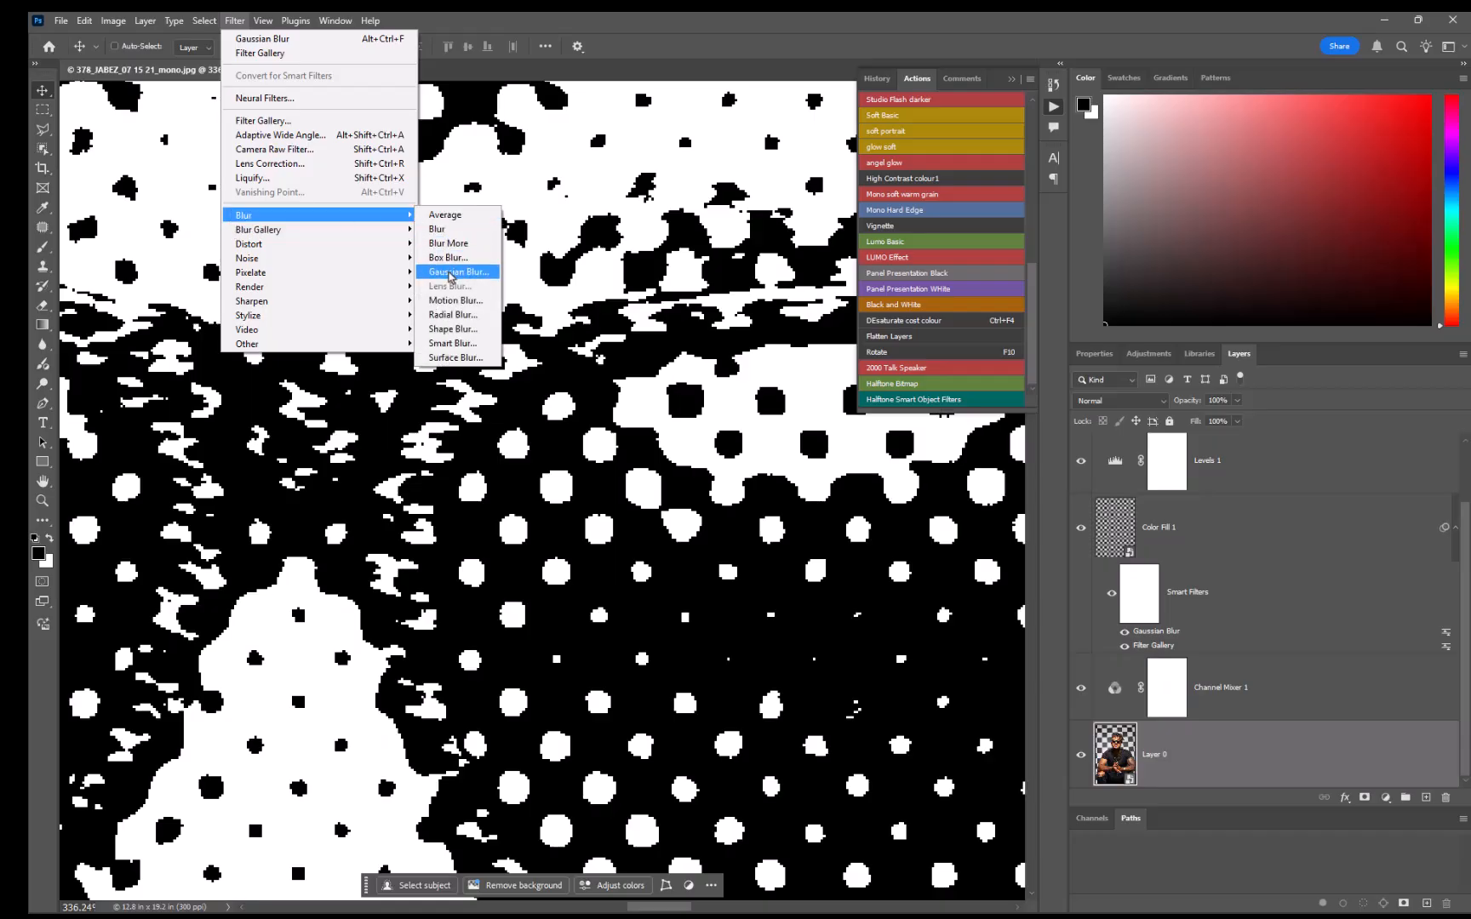
{"action": "left_click", "coordinate": [451, 272]}
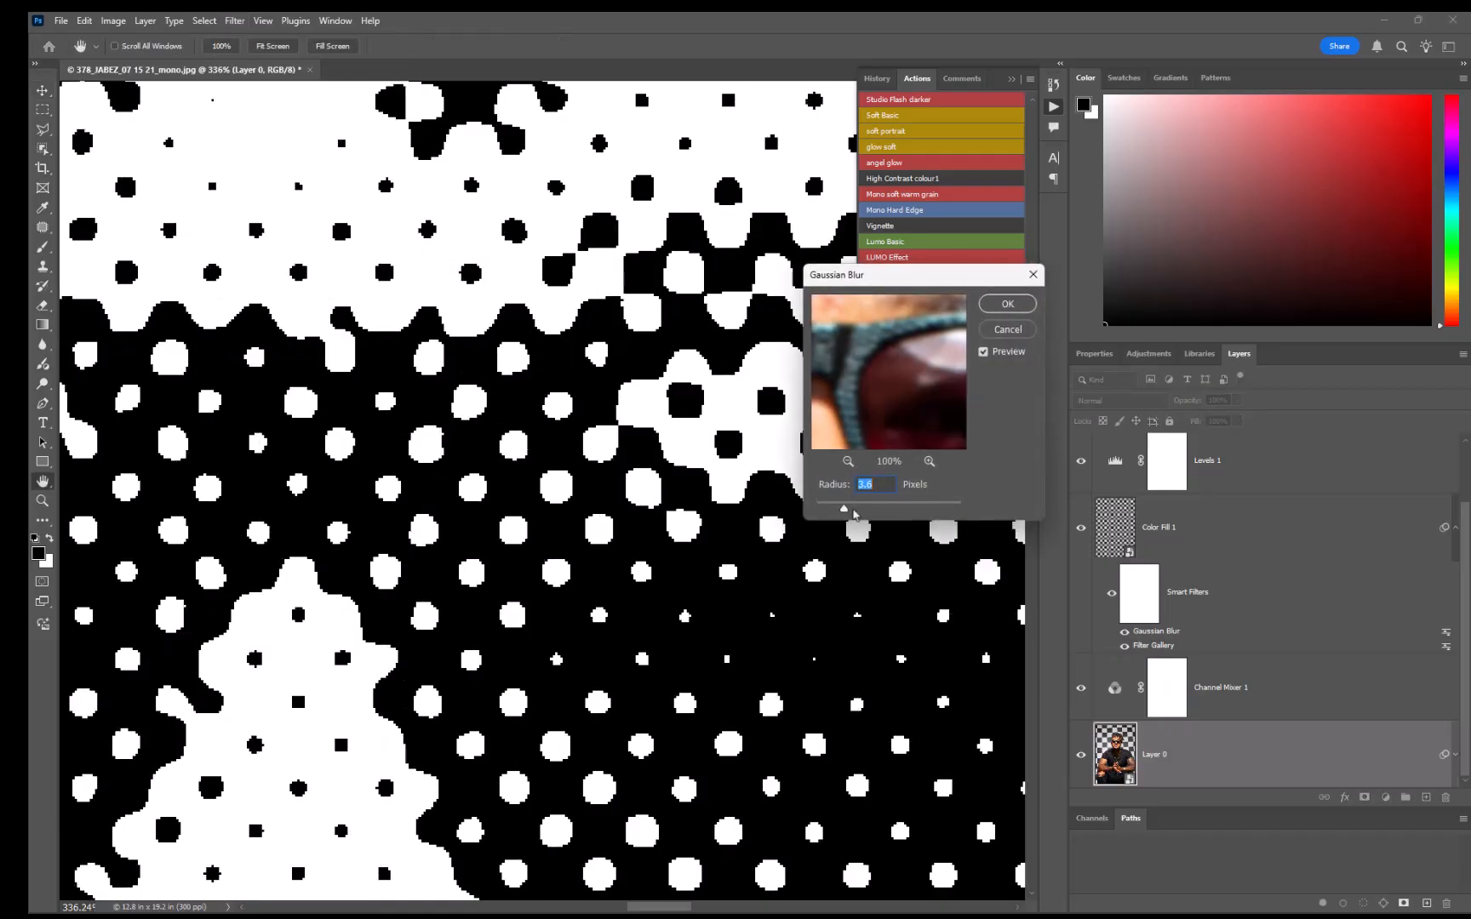
{"action": "left_click_drag", "start_coordinate": [840, 509], "coordinate": [853, 509]}
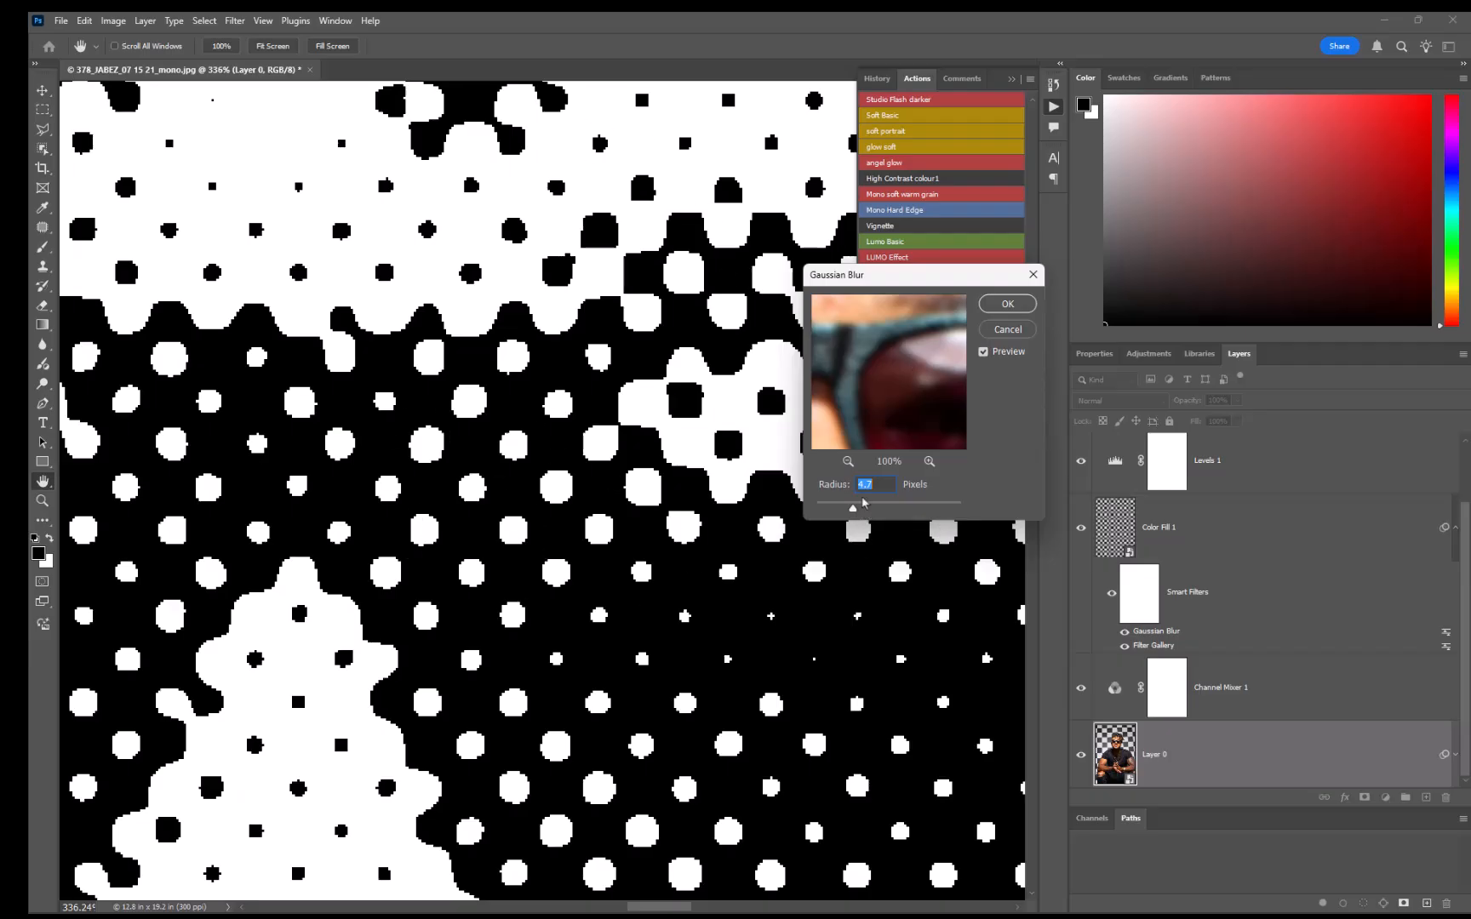
{"action": "left_click_drag", "start_coordinate": [852, 507], "coordinate": [891, 511]}
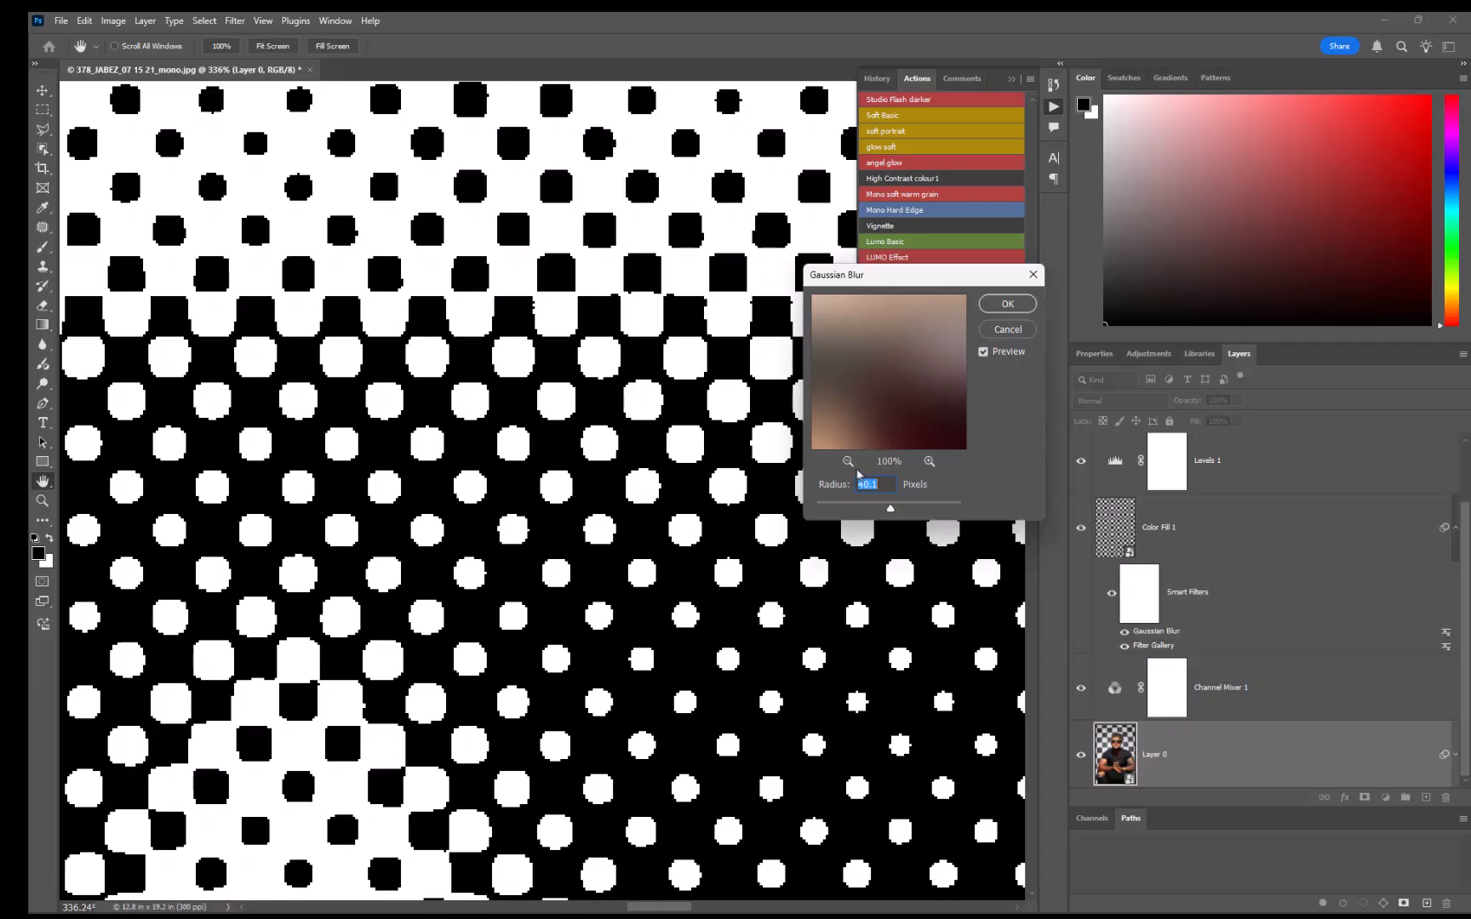
{"action": "left_click", "coordinate": [843, 509]}
{"action": "left_click_drag", "start_coordinate": [841, 509], "coordinate": [848, 511]}
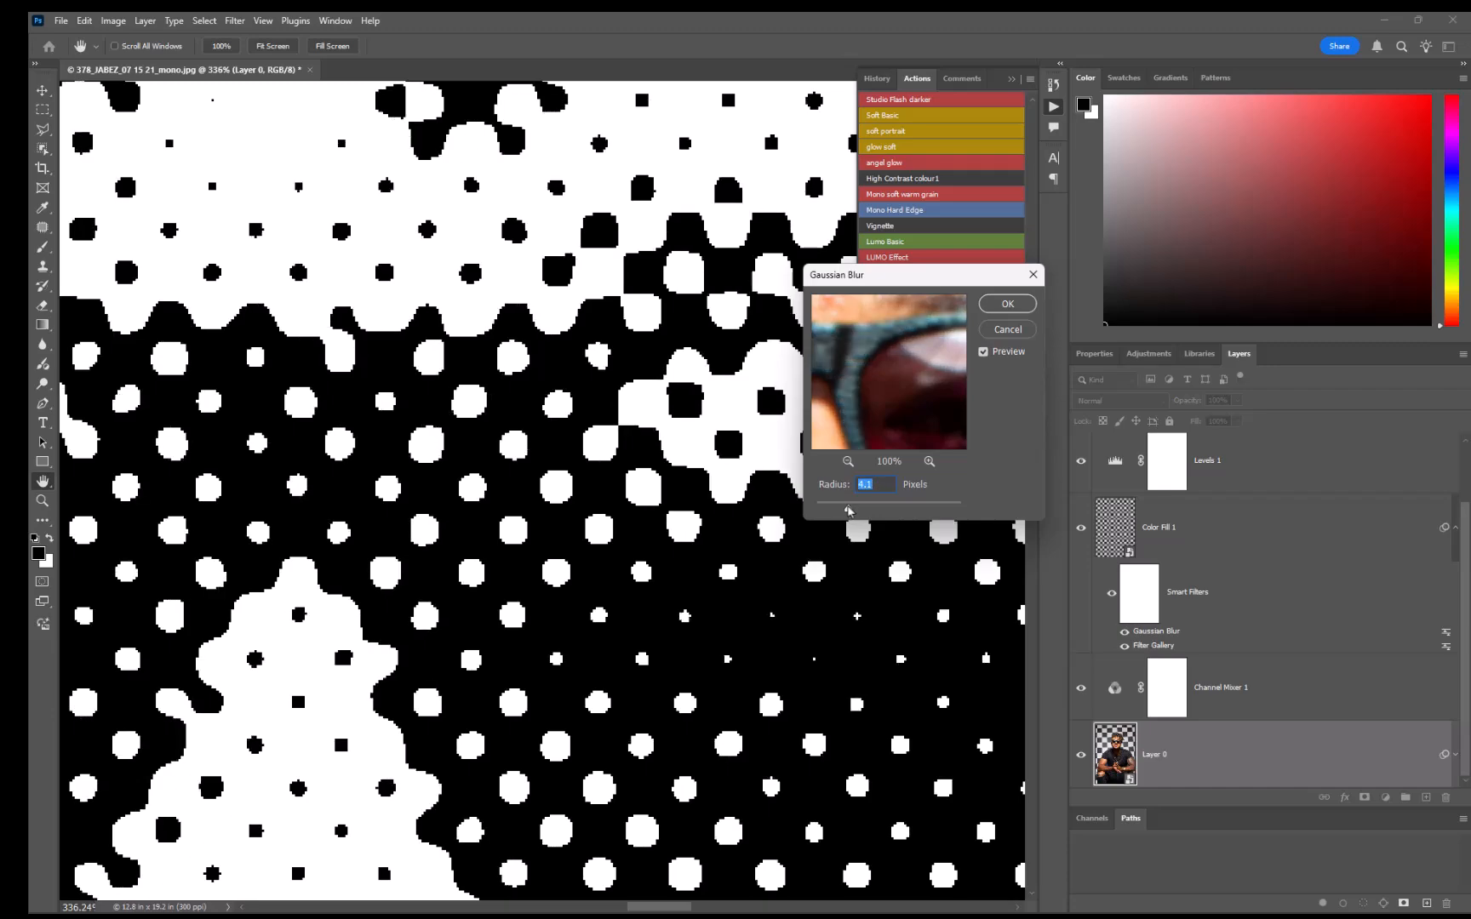
{"action": "left_click", "coordinate": [1002, 306]}
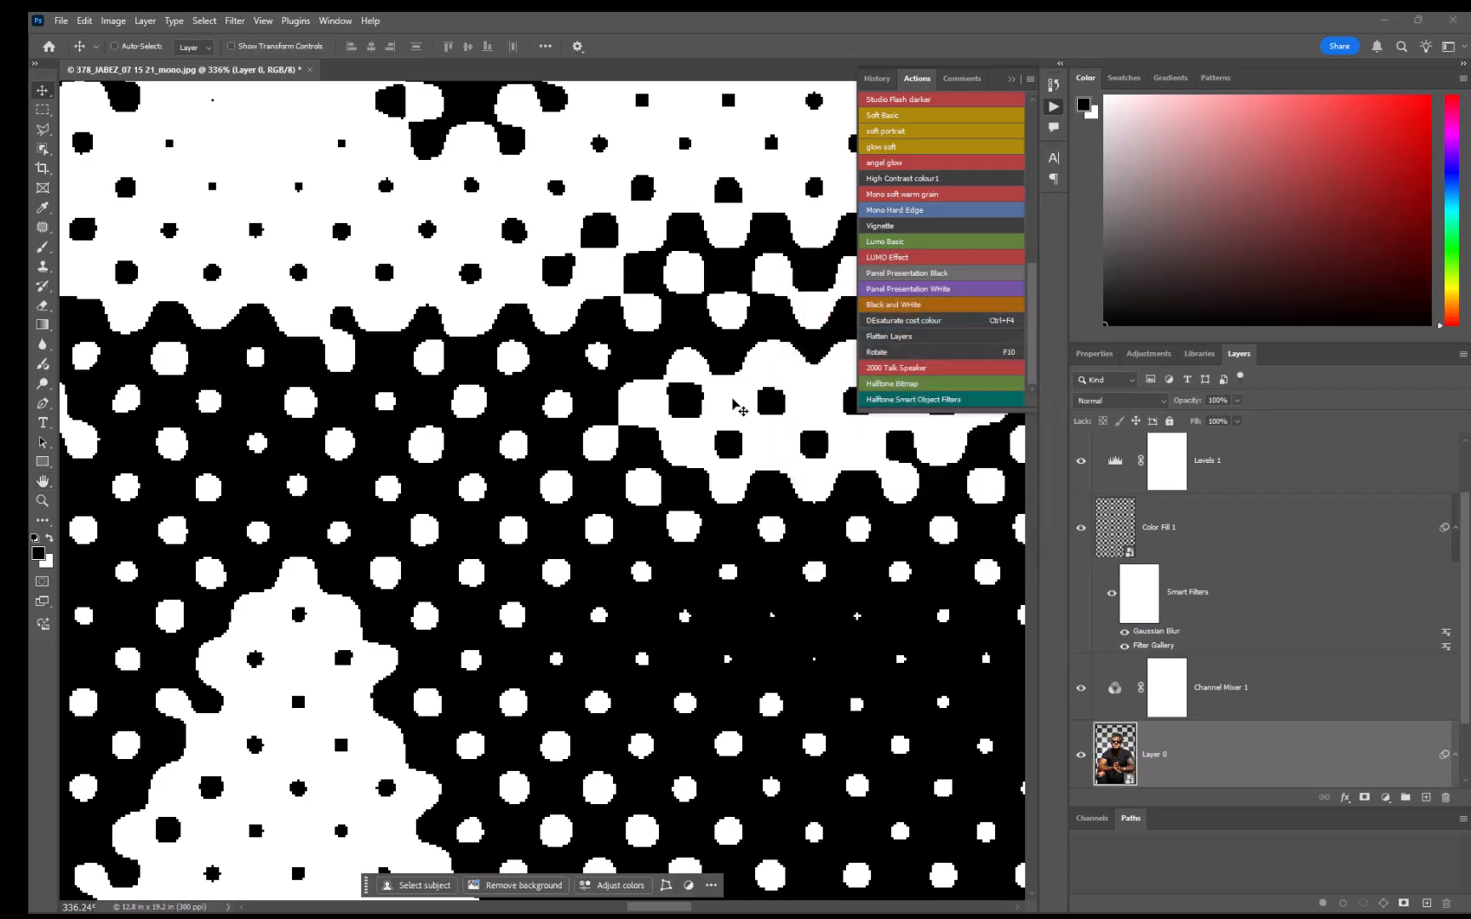
- Examine the halftone effect across the whole portrait
{"action": "scroll", "coordinate": [613, 577], "scroll_direction": "down", "scroll_amount": 10}
{"action": "scroll", "coordinate": [614, 578], "scroll_direction": "down", "scroll_amount": 3}
{"action": "scroll", "coordinate": [636, 486], "scroll_direction": "down", "scroll_amount": 4}
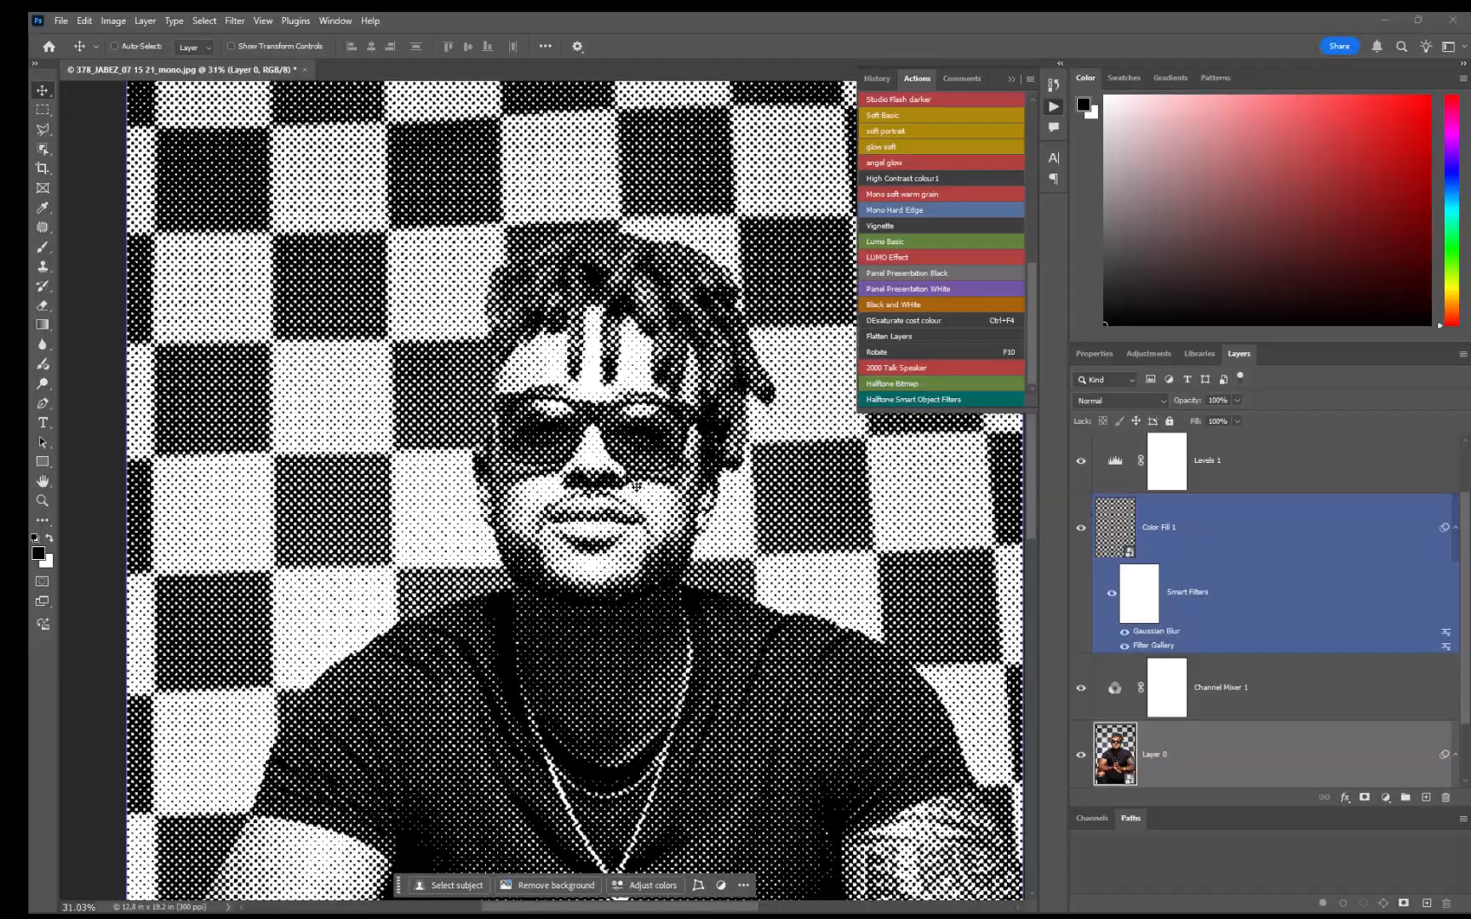
{"action": "scroll", "coordinate": [637, 486], "scroll_direction": "up", "scroll_amount": 1}
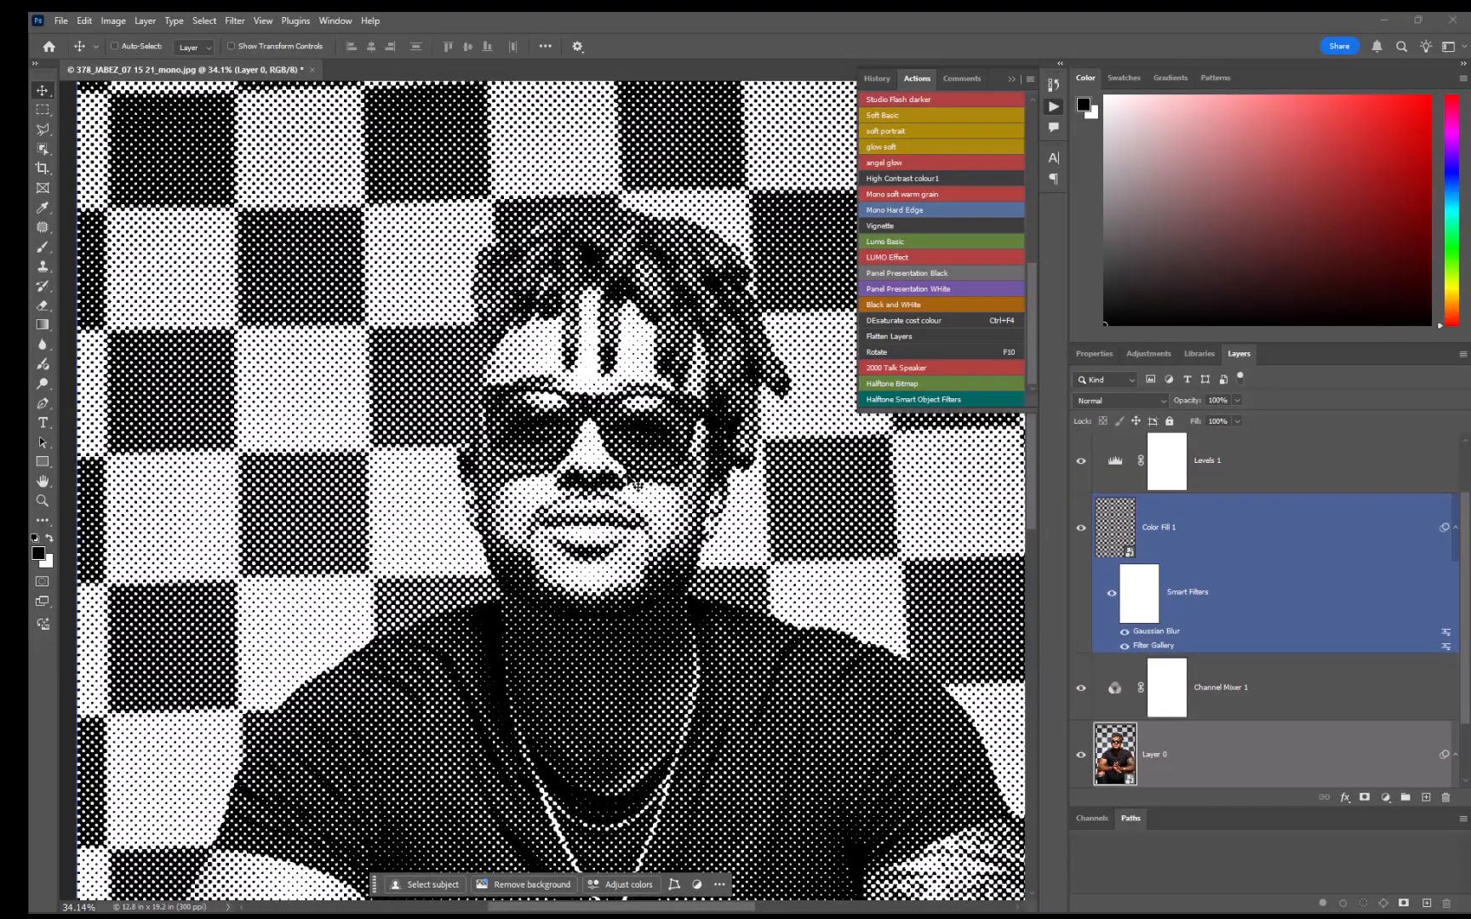
{"action": "left_click", "coordinate": [1293, 456]}
{"action": "left_click", "coordinate": [1276, 524]}
{"action": "scroll", "coordinate": [647, 183], "scroll_direction": "down", "scroll_amount": 4}
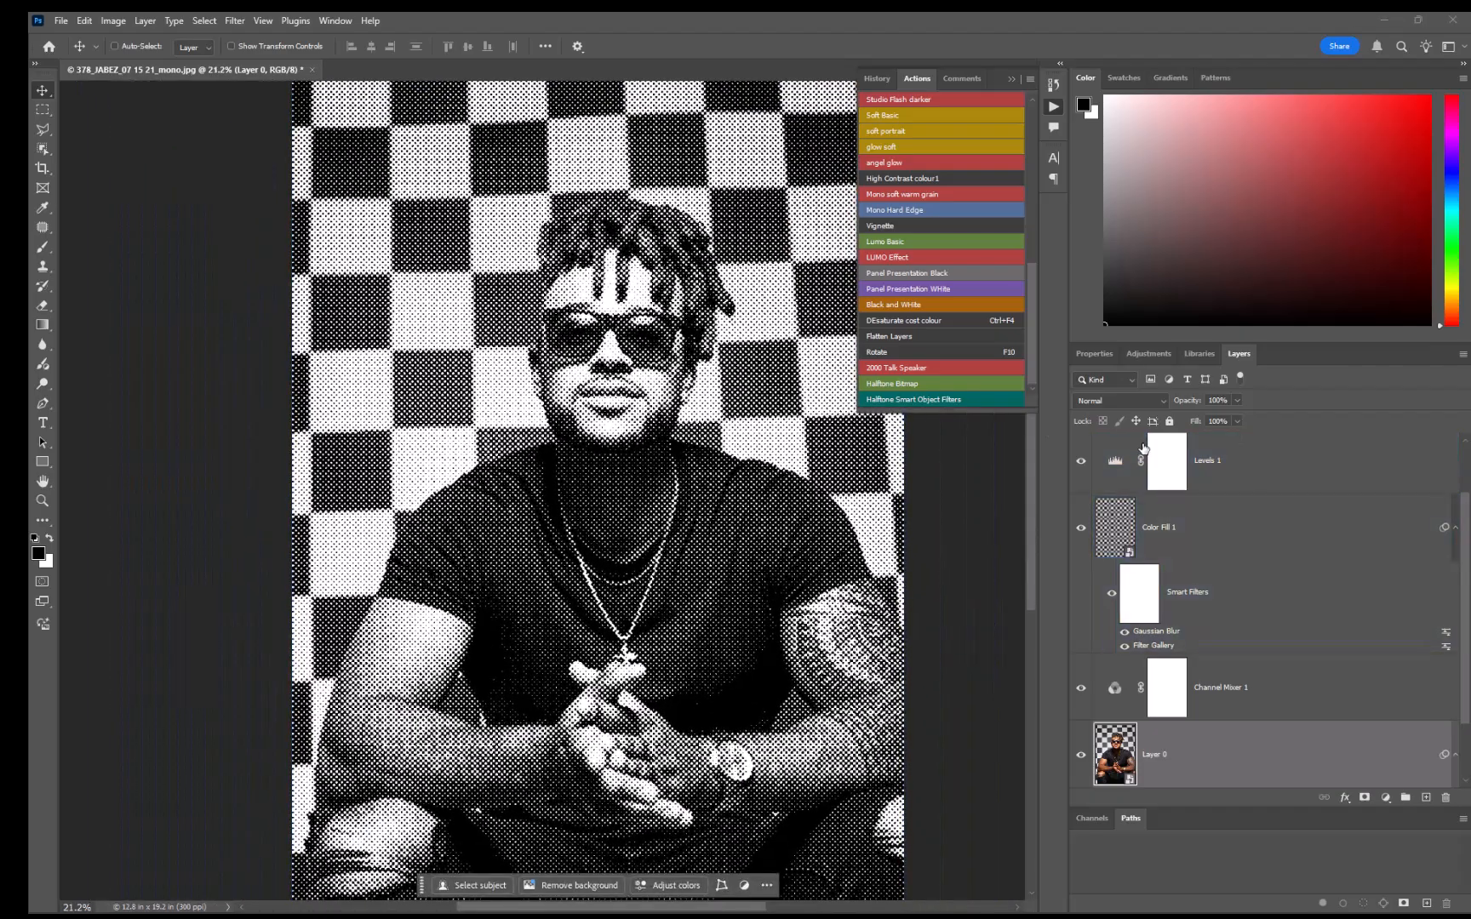
- Set the Levels 1 adjustment's black input level to 39 and check the dots on the face
{"action": "left_click", "coordinate": [1117, 462]}
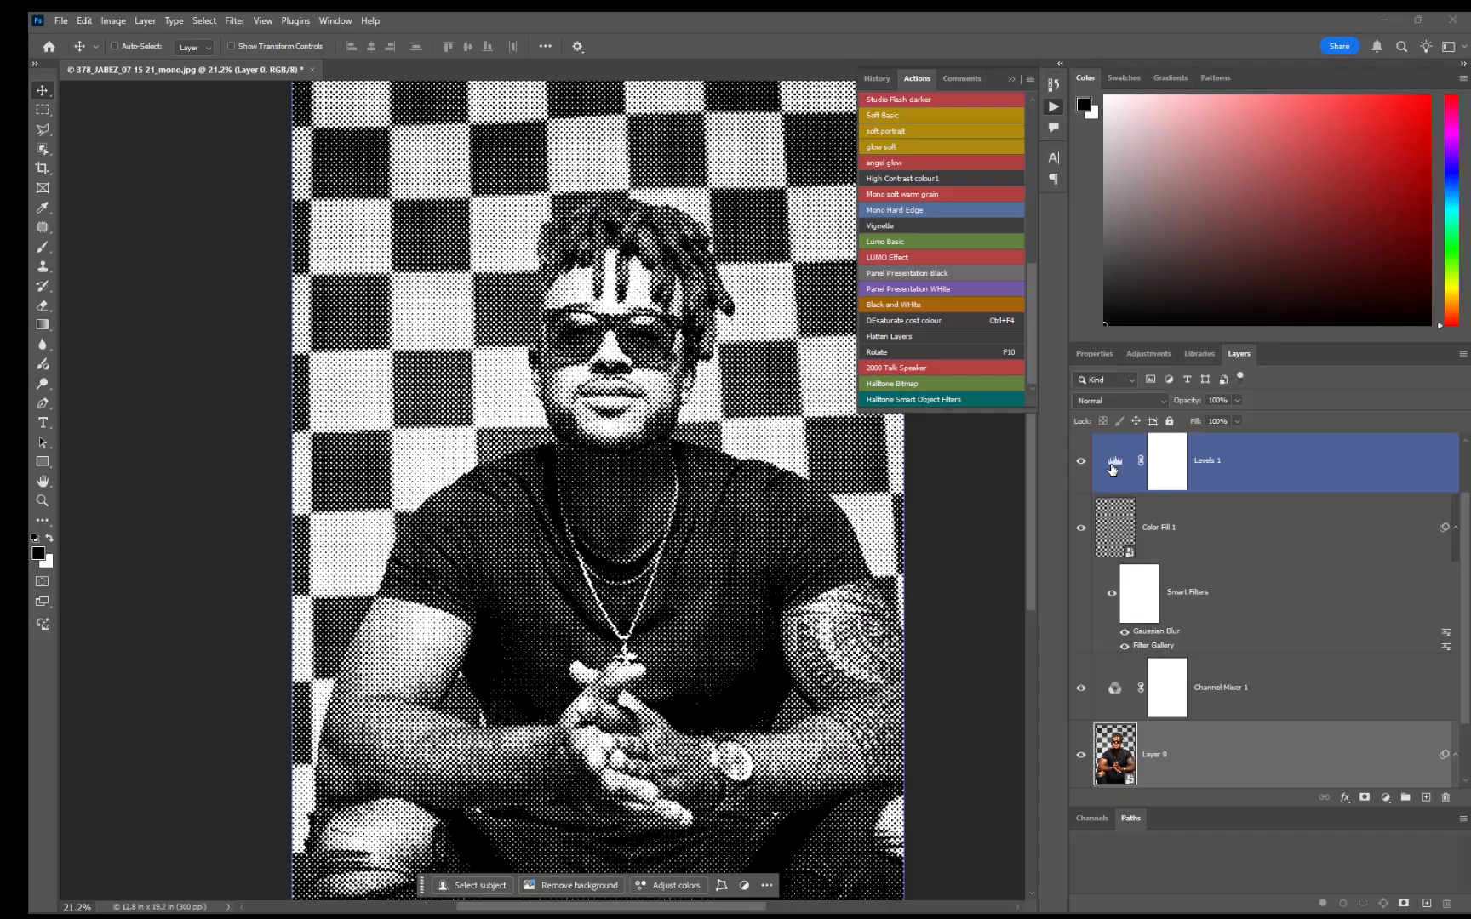
{"action": "double_click", "coordinate": [1111, 468]}
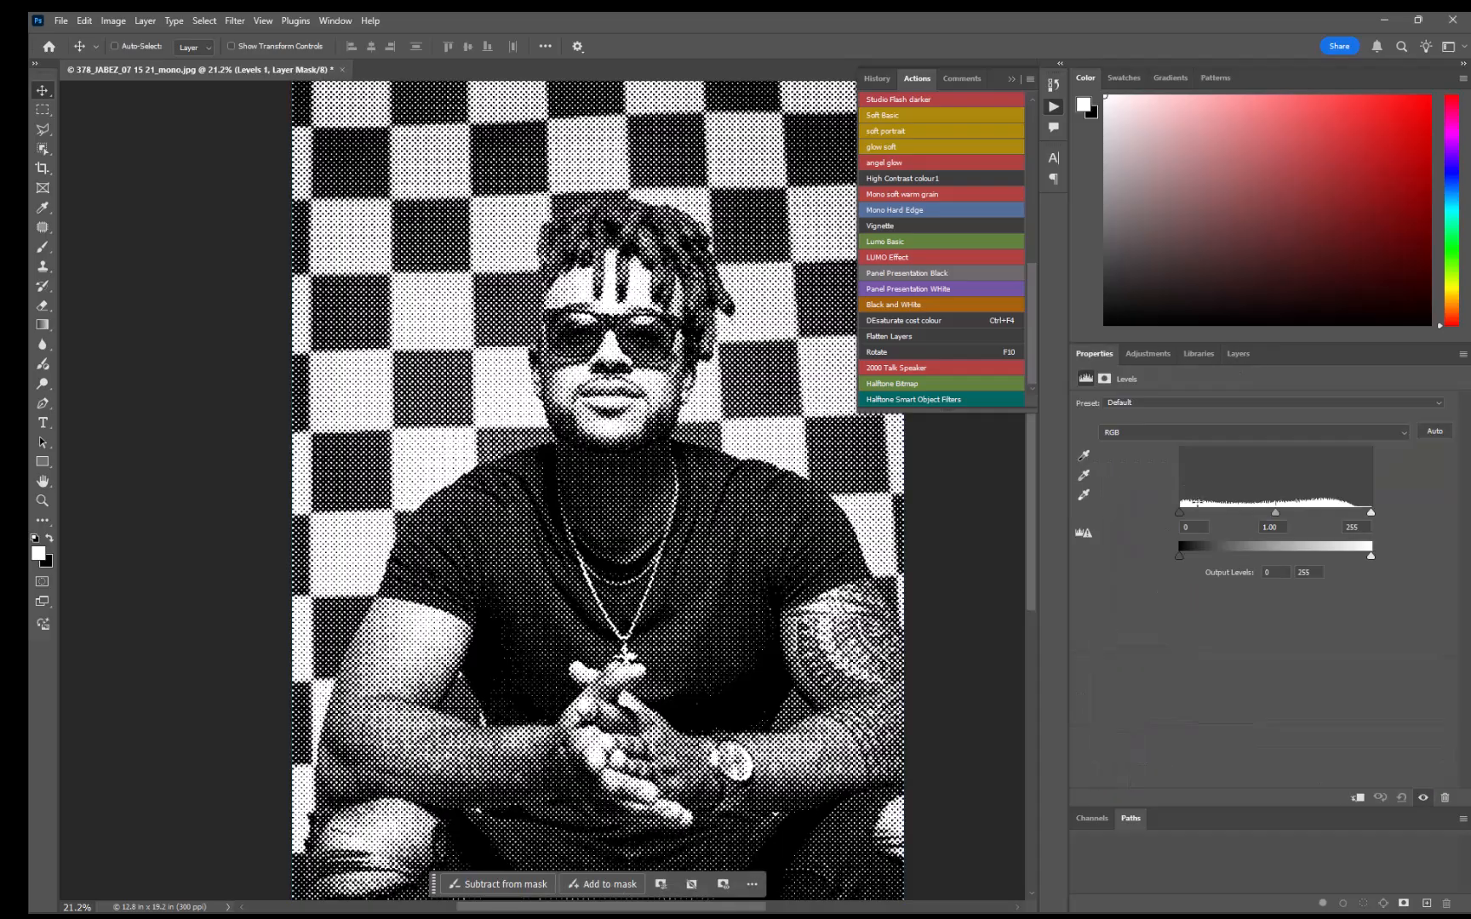
{"action": "left_click_drag", "start_coordinate": [1179, 511], "coordinate": [1208, 512]}
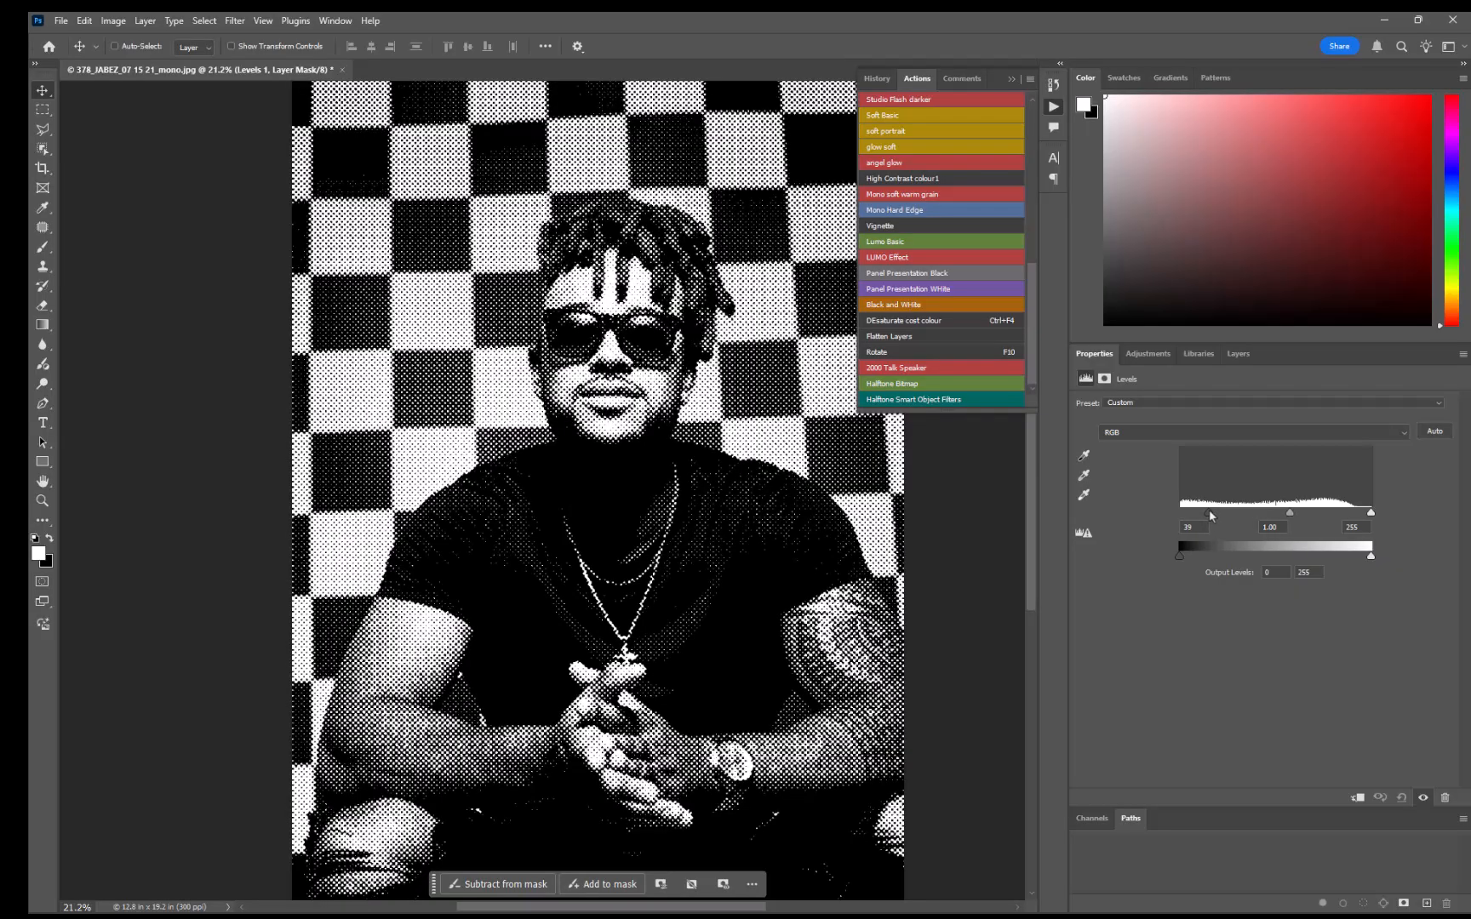
{"action": "left_click_drag", "start_coordinate": [1370, 512], "coordinate": [1417, 516]}
{"action": "left_click_drag", "start_coordinate": [1179, 555], "coordinate": [1174, 556]}
{"action": "scroll", "coordinate": [639, 375], "scroll_direction": "up", "scroll_amount": 5}
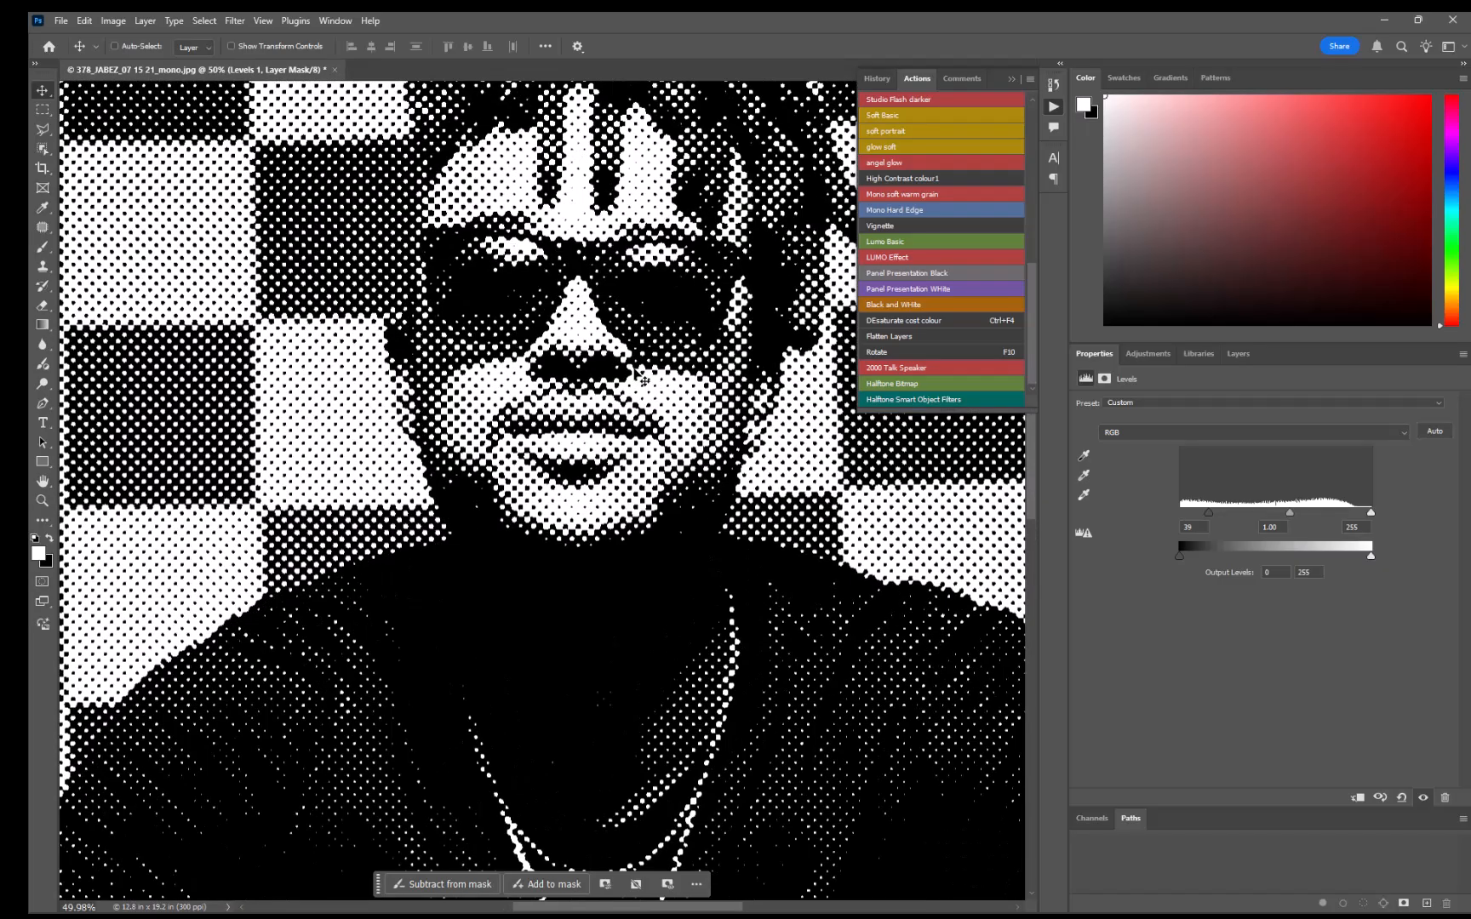
{"action": "scroll", "coordinate": [642, 379], "scroll_direction": "up", "scroll_amount": 3}
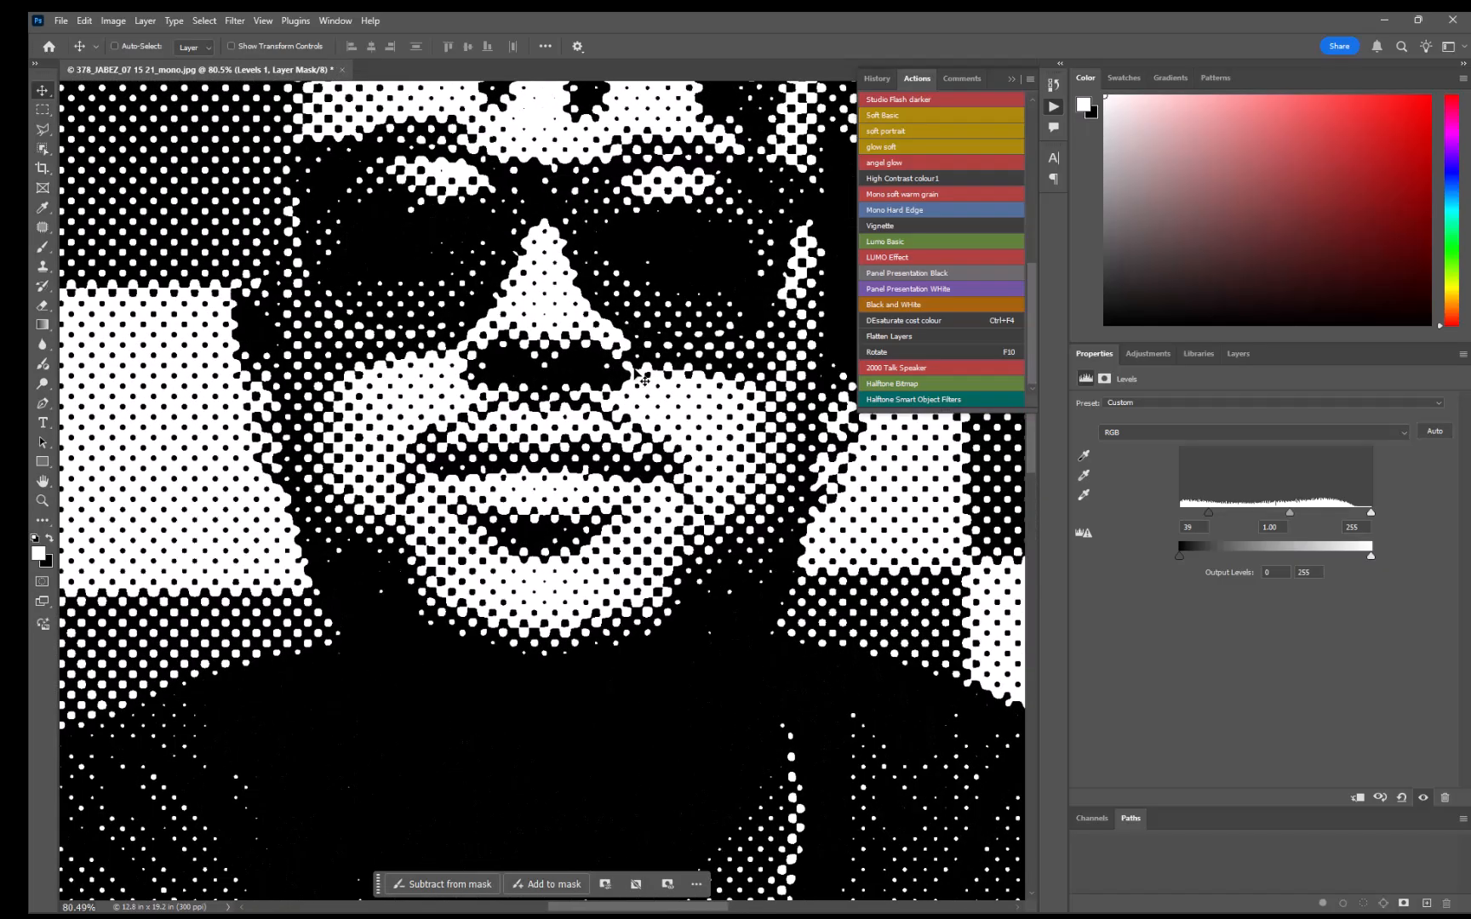